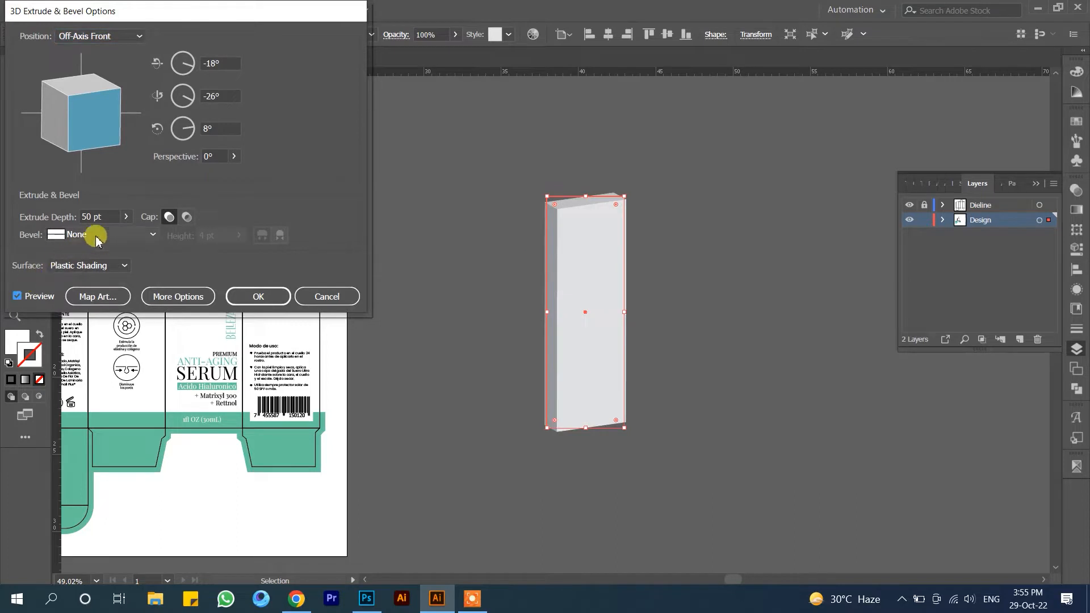
- Set the rectangle's 3D extrude depth to 150 pt and apply the Extrude & Bevel effect
drag(155, 14, 225, 125)
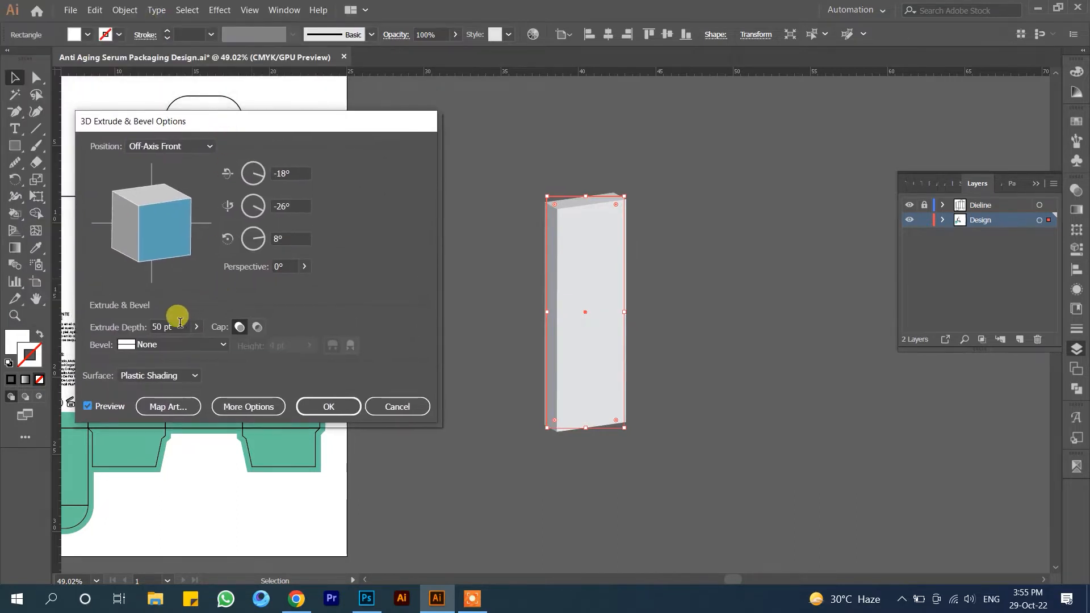
click(197, 326)
drag(158, 346, 162, 352)
text(150)
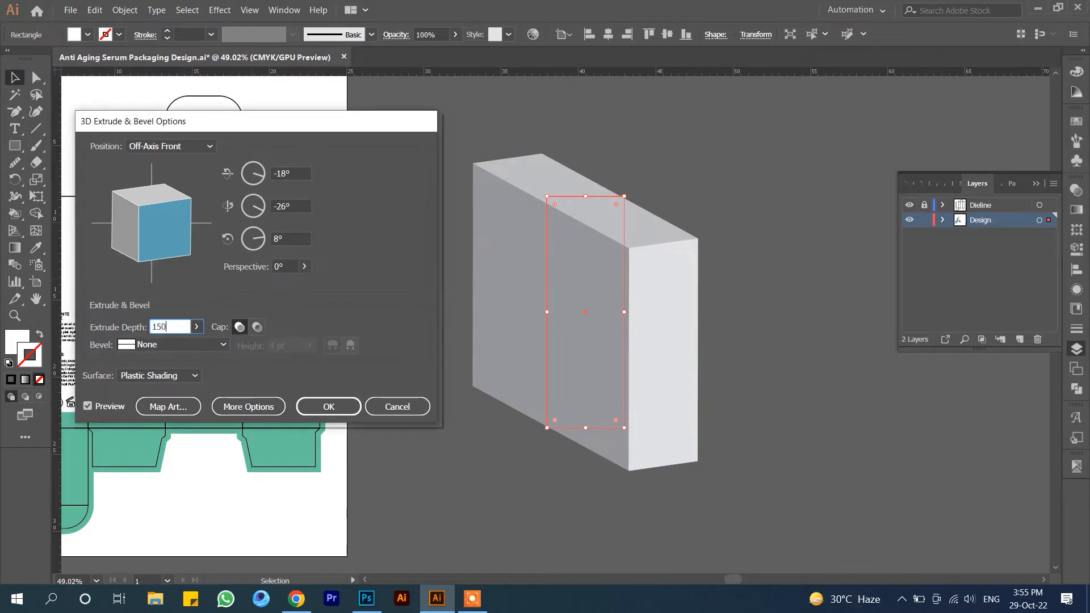
click(95, 325)
click(329, 406)
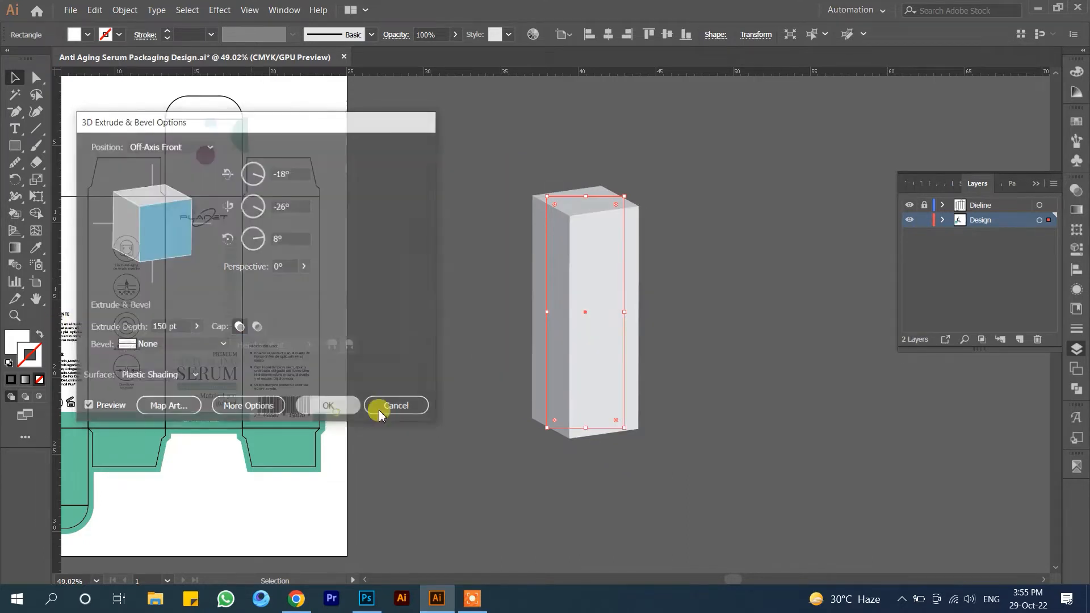
- Shift the 3D box clear of the packaging artboard and draw a new, roughly square artboard around it
click(683, 385)
scroll(404, 341, right, 5)
drag(404, 341, 512, 357)
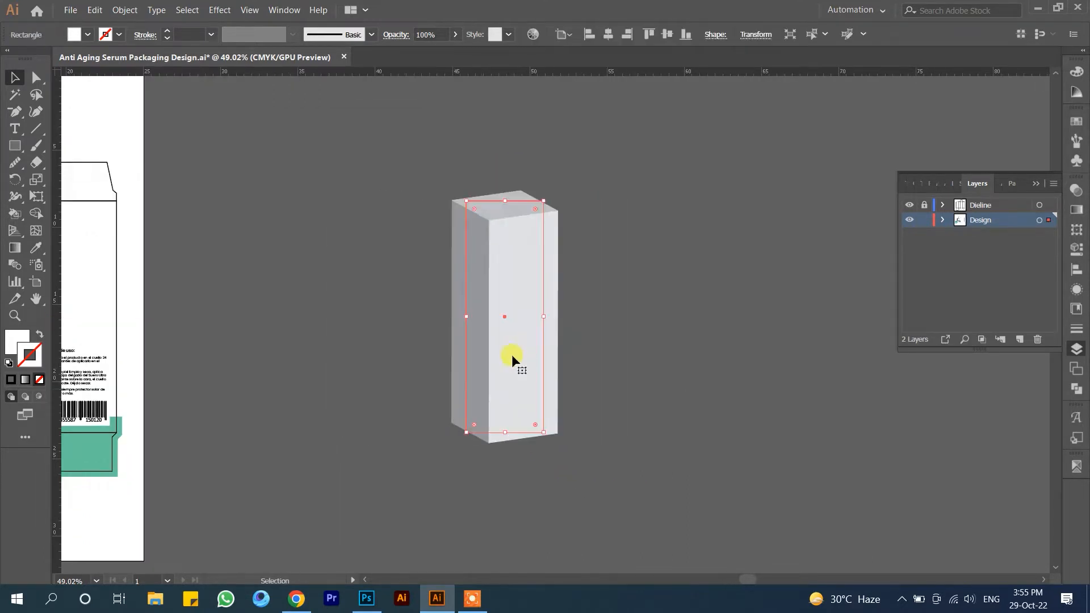
key(shift+o)
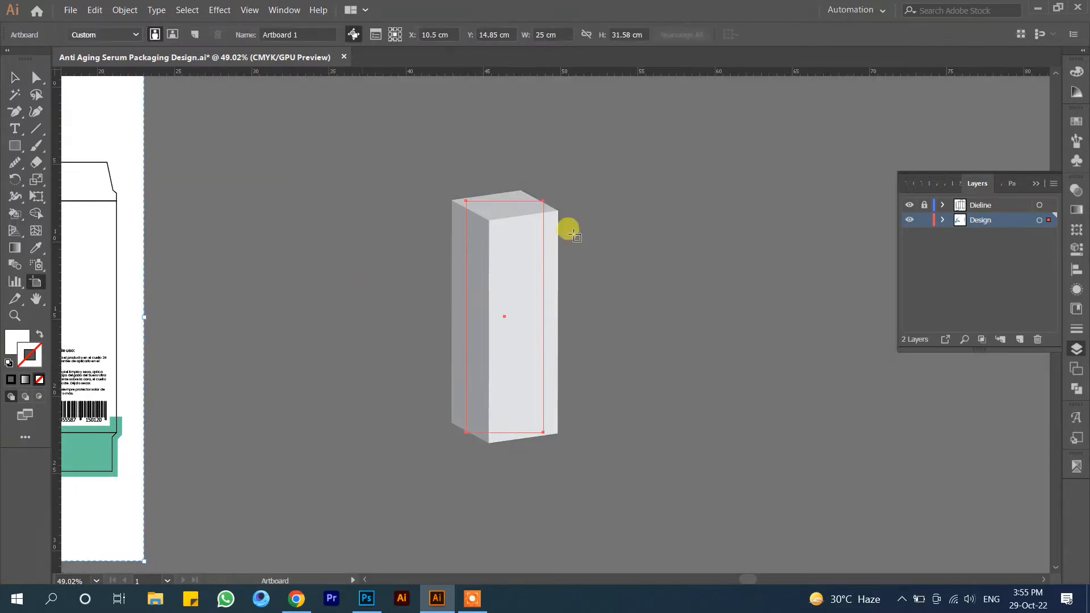
drag(346, 151, 659, 472)
key(v)
- Centre the 3D box horizontally and vertically on the new artboard
click(553, 279)
click(608, 34)
click(685, 35)
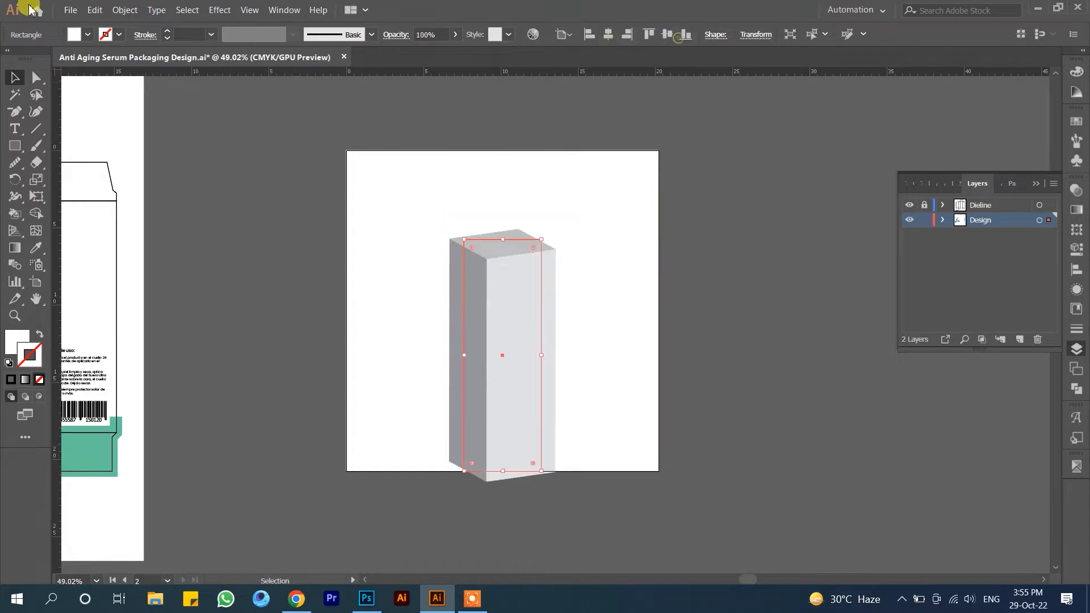
key(ctrl+z)
click(649, 35)
- Export only artboard 2 as a PNG at High (300 ppi) resolution with a transparent background
click(70, 10)
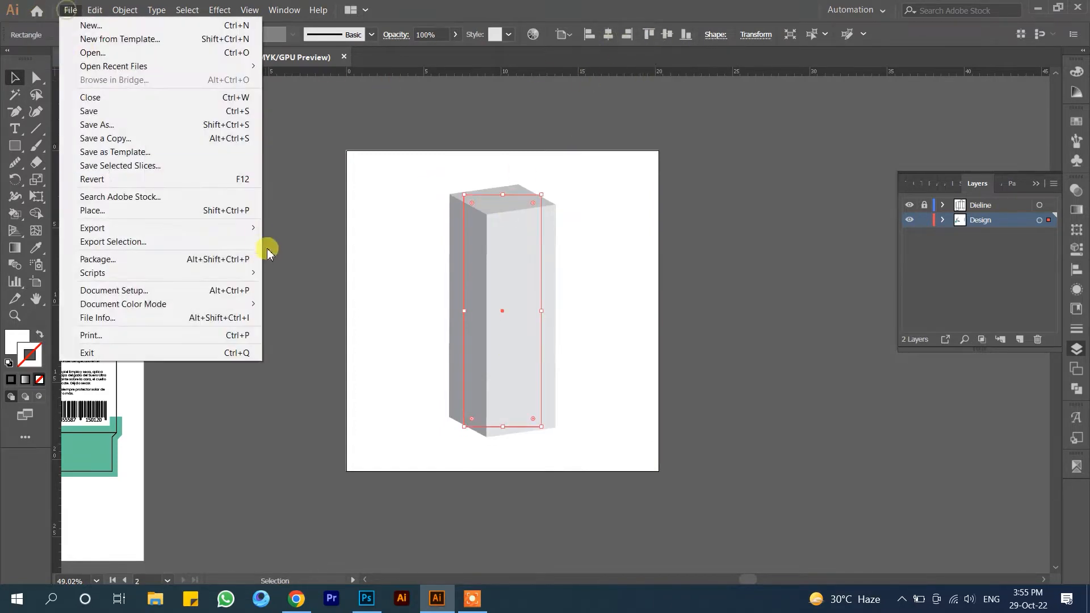
mouse_move(267, 227)
click(300, 241)
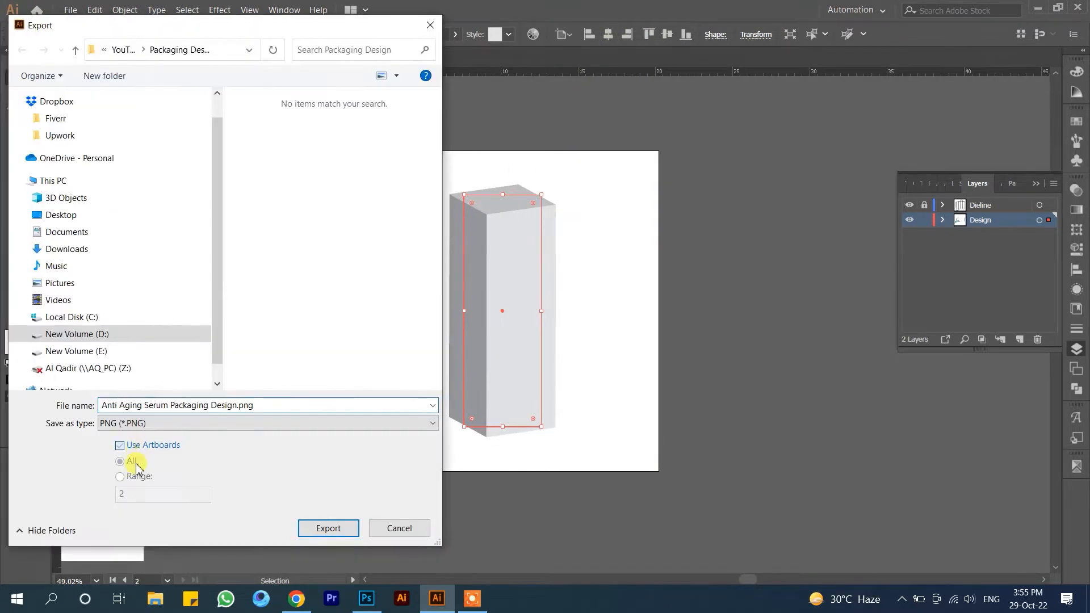
click(119, 476)
click(328, 528)
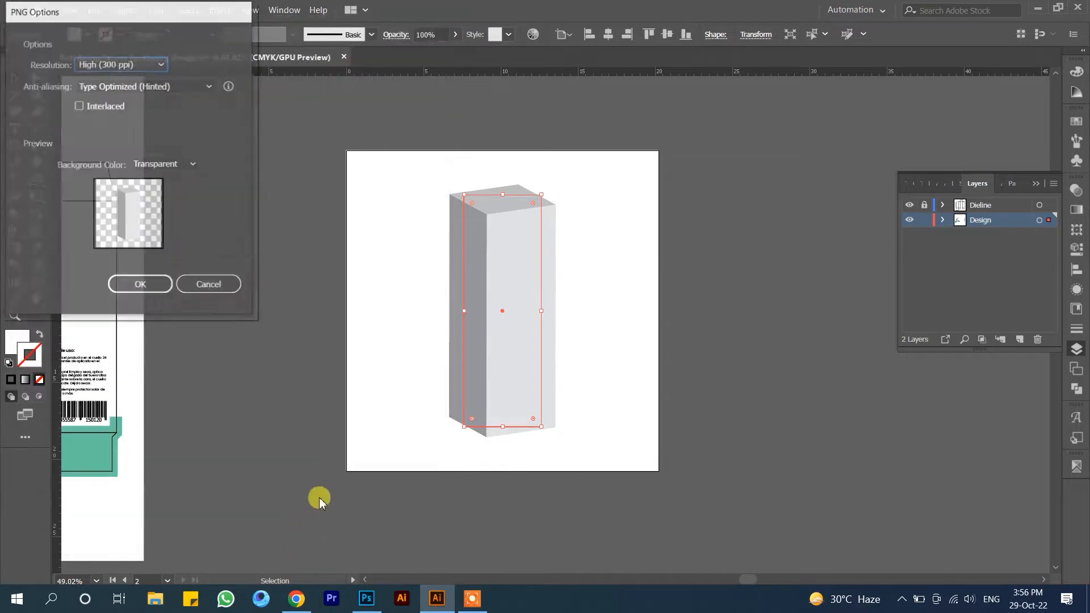
click(150, 291)
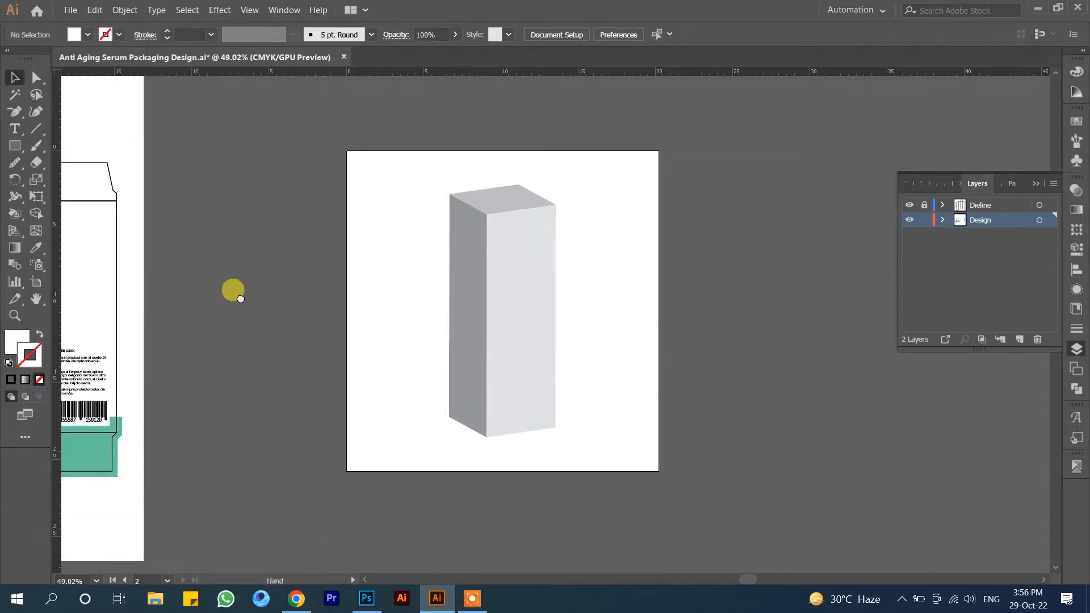
- Remove the extra artboard together with its 3D box, leaving only the packaging dieline artboard
key(shift+o)
key(Delete)
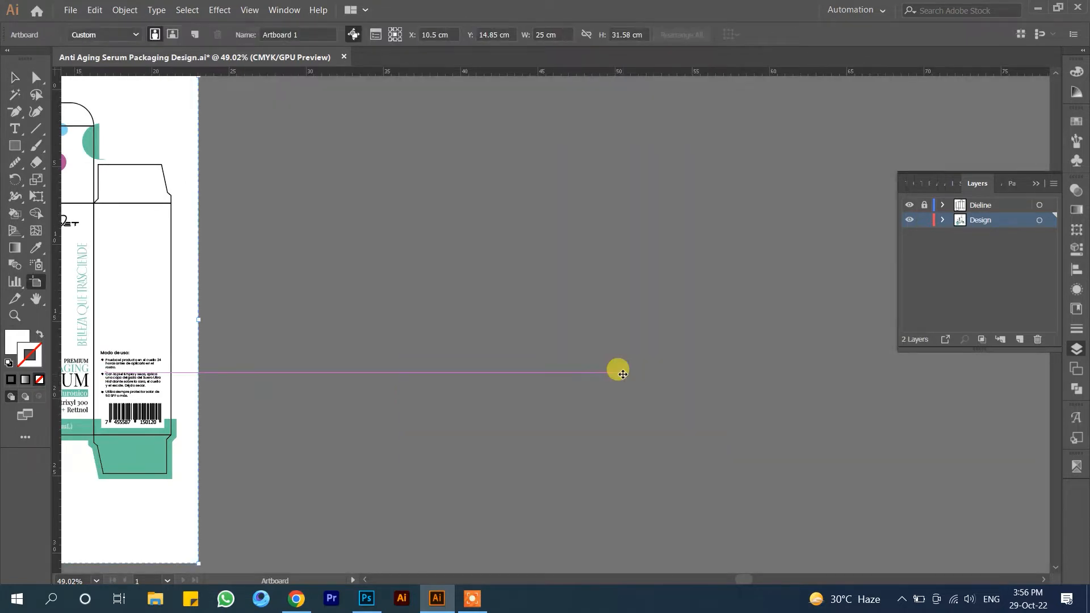
key(ctrl+0)
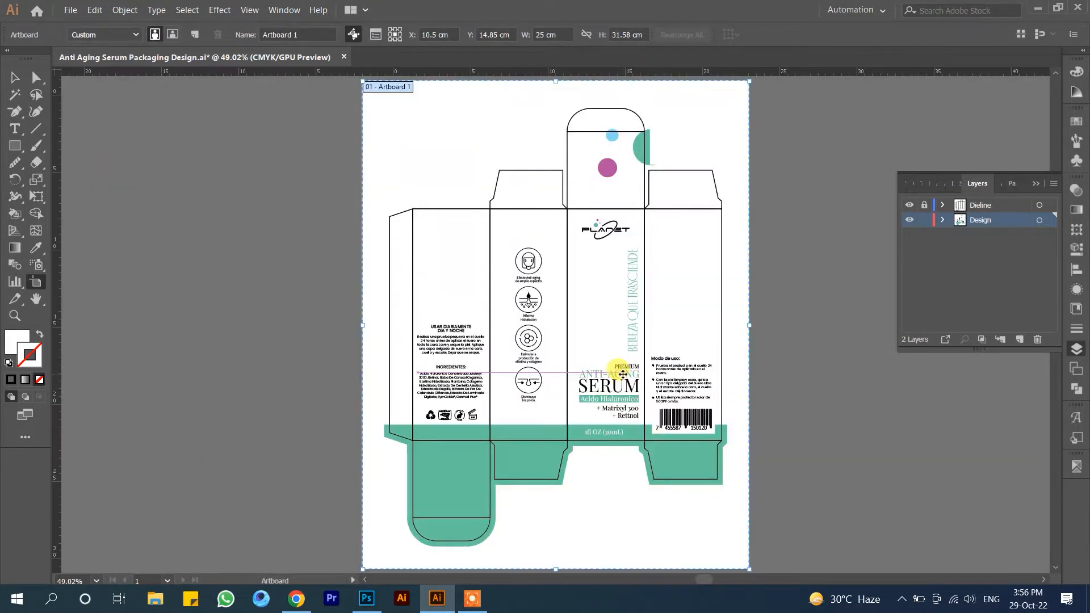
key(v)
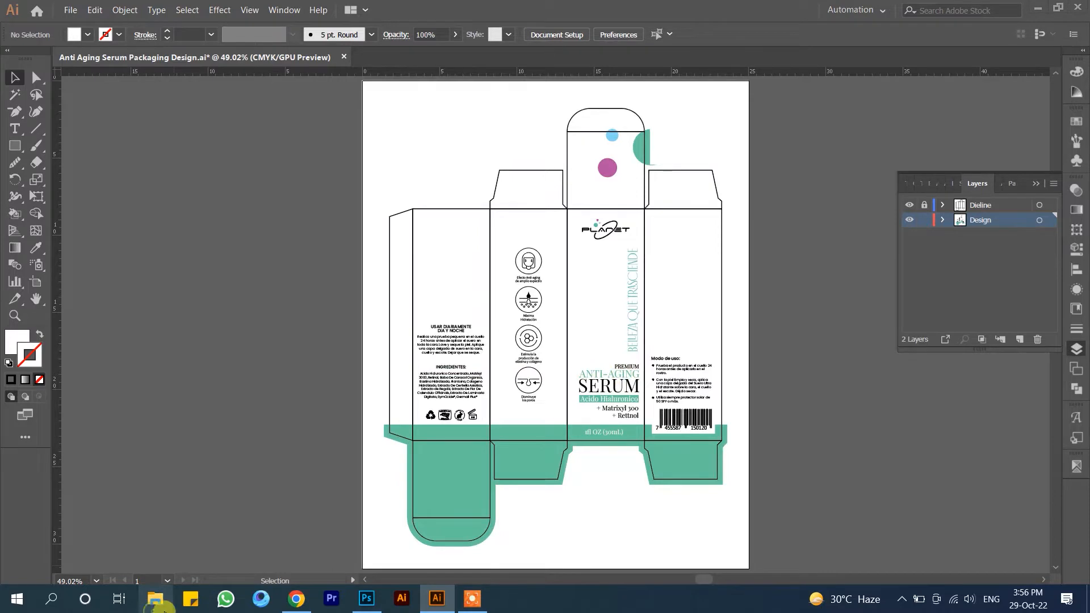
- Find Anti Aging Serum Packaging Design-02.png in the Packaging Design folder and open it in Photoshop
click(163, 610)
click(303, 483)
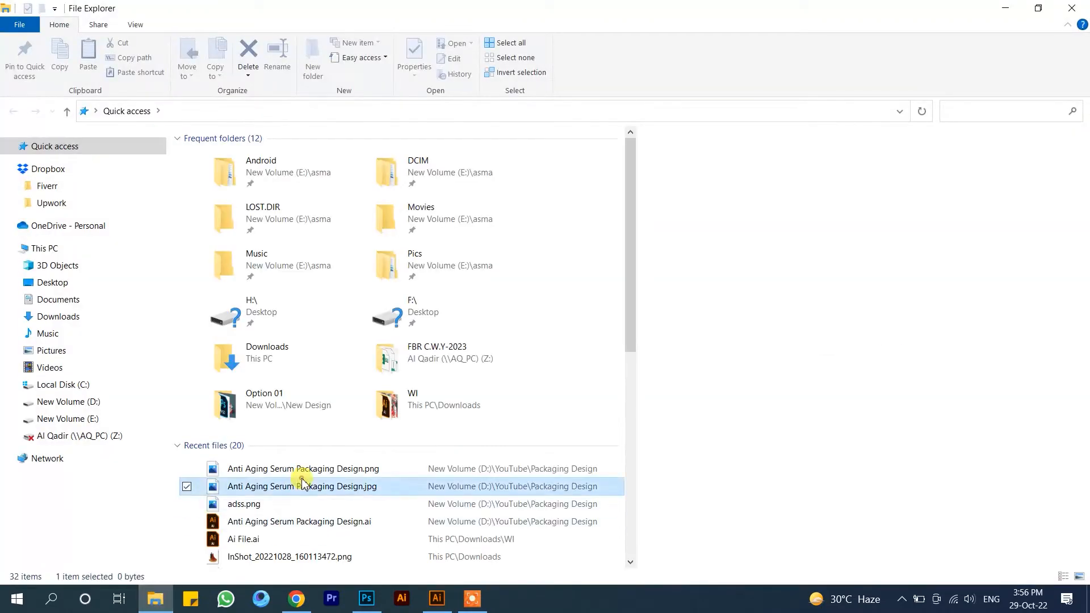
right_click(302, 483)
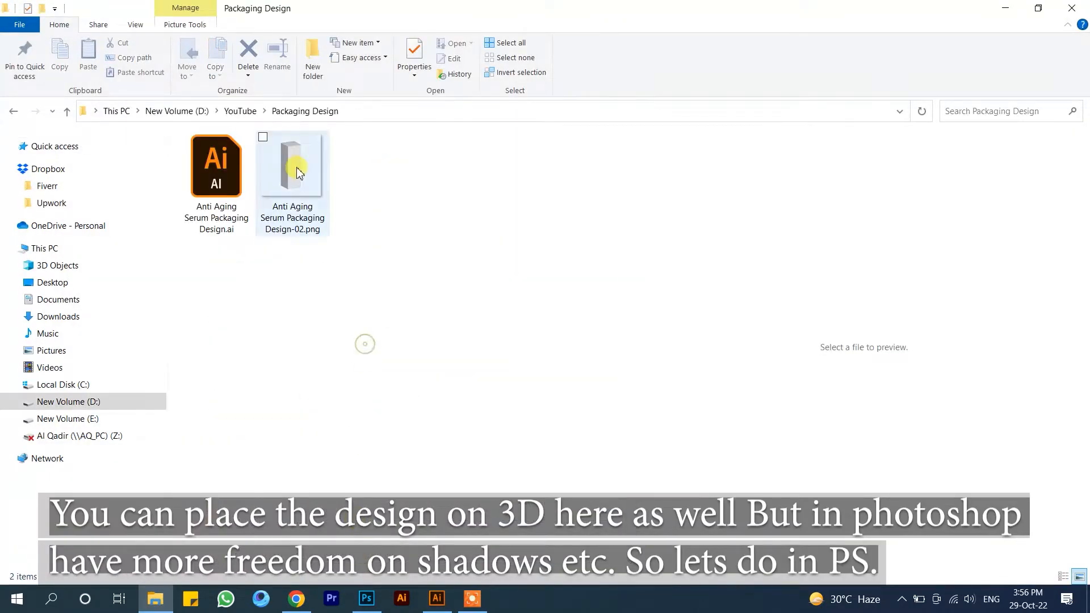
click(299, 172)
drag(299, 173, 151, 478)
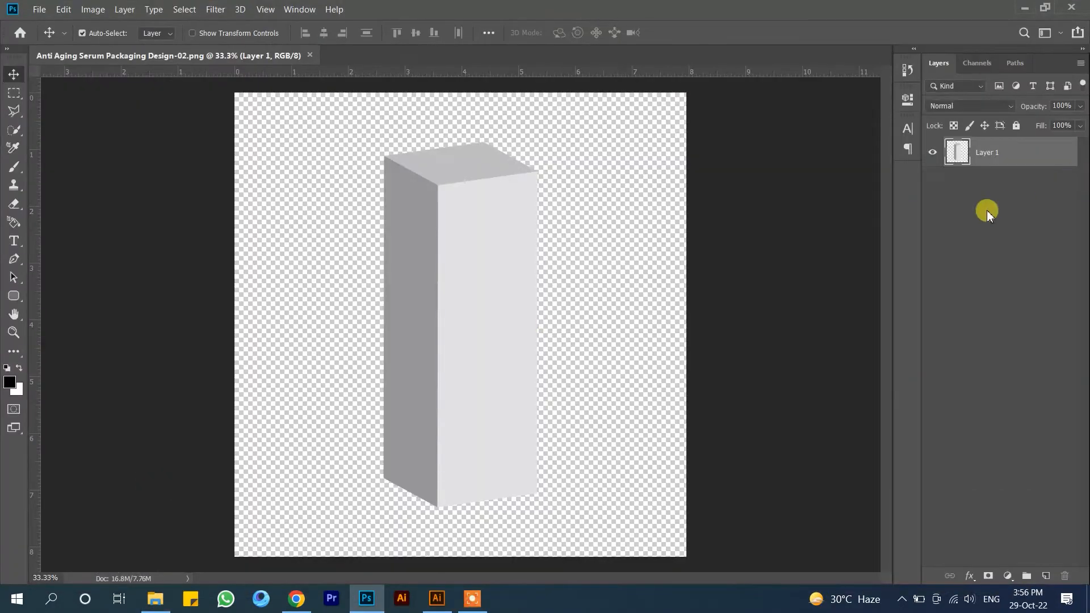
- Extend the canvas around the box to about 12 by 9.7 inches with the Crop tool and move the box slightly down
key(ctrl+minus)
key(c)
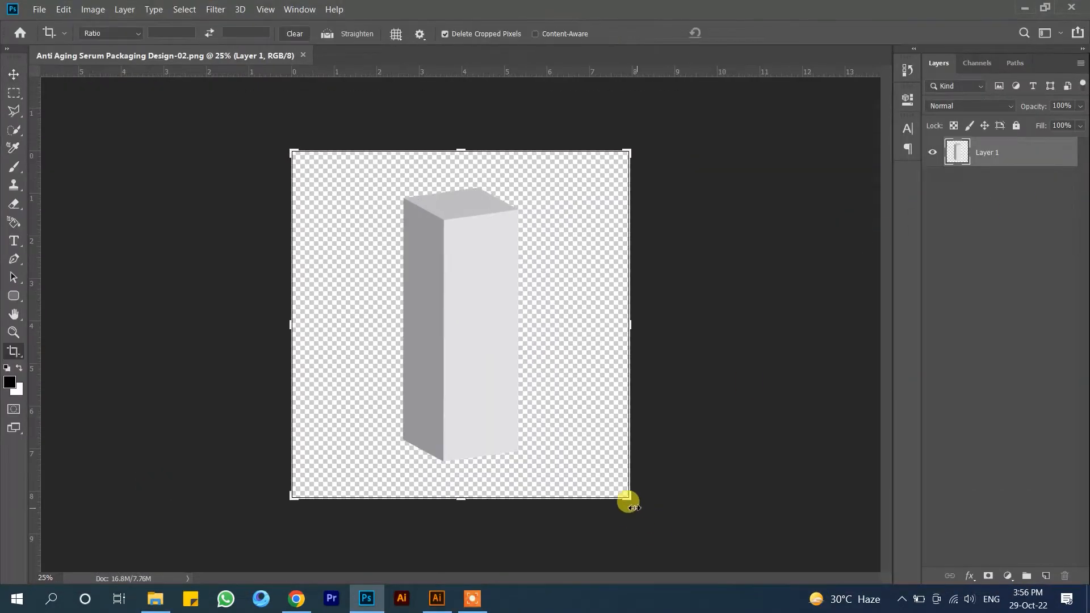
drag(629, 501, 717, 530)
click(739, 33)
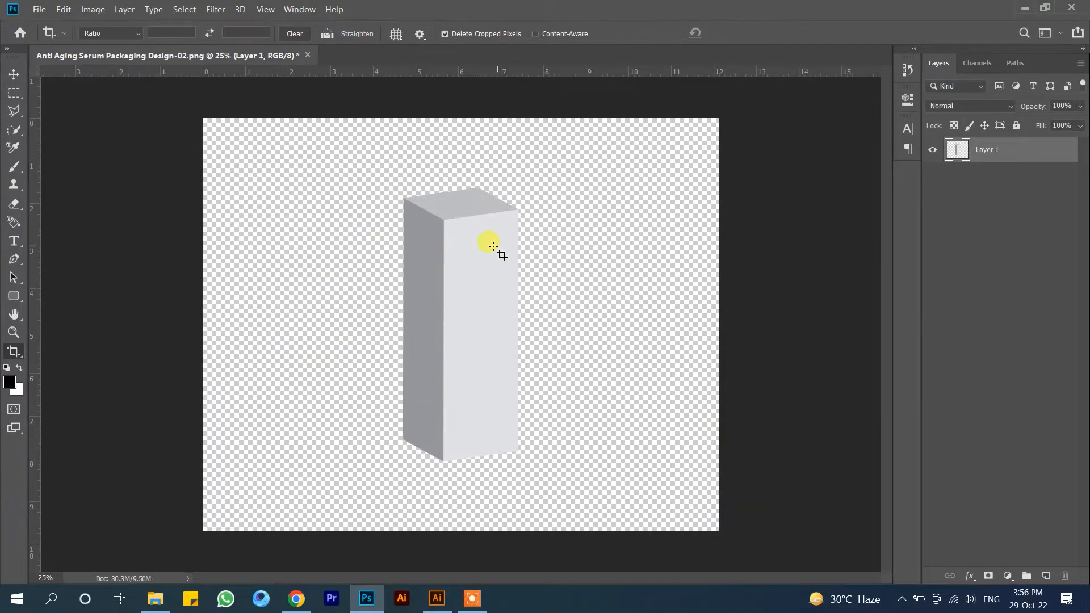
click(17, 76)
drag(494, 258, 495, 272)
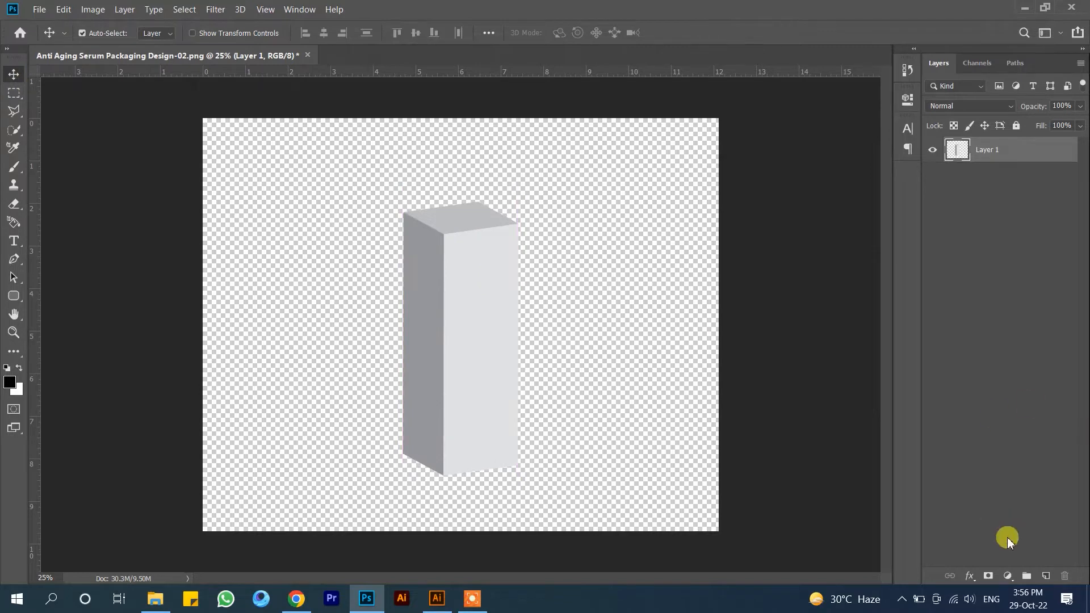
- Add a dark grey solid colour fill layer and place it beneath the box layer as a background
click(1007, 576)
click(1004, 324)
click(737, 268)
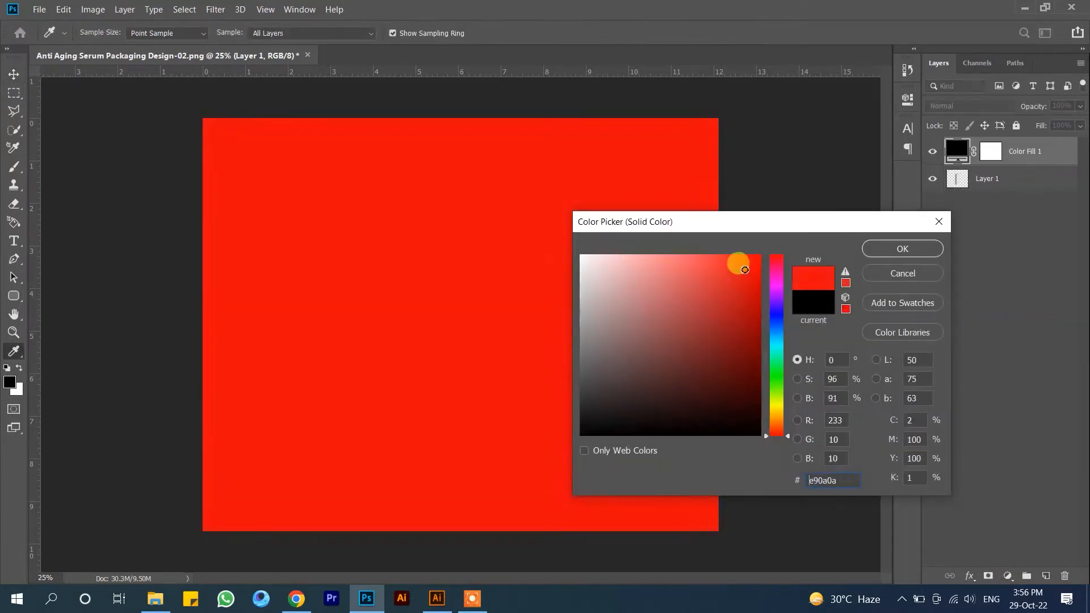
click(492, 343)
click(486, 353)
click(929, 250)
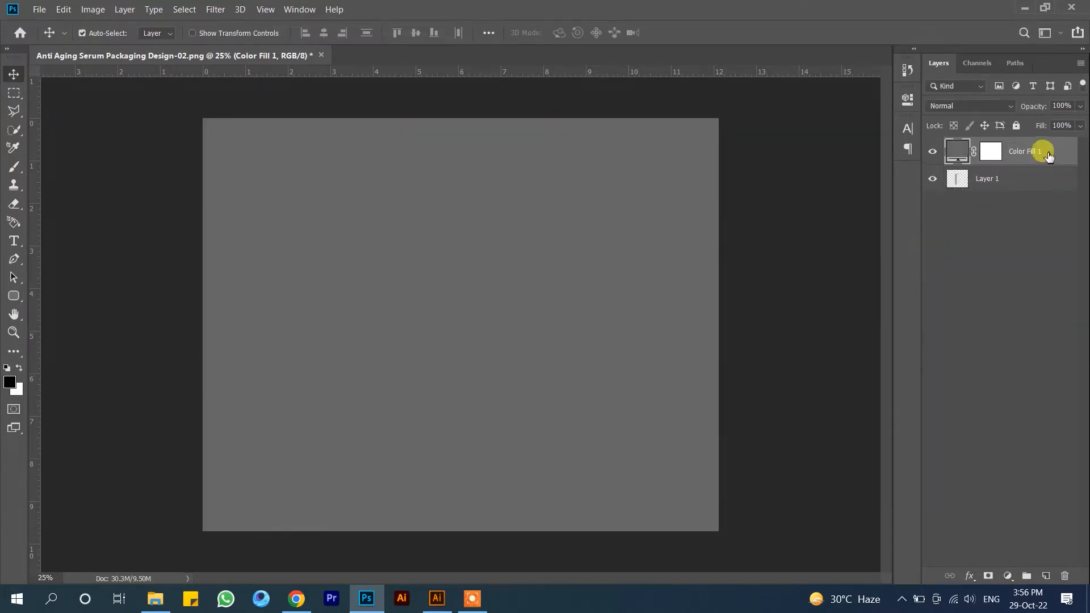
drag(1041, 151, 978, 287)
key(ctrl+0)
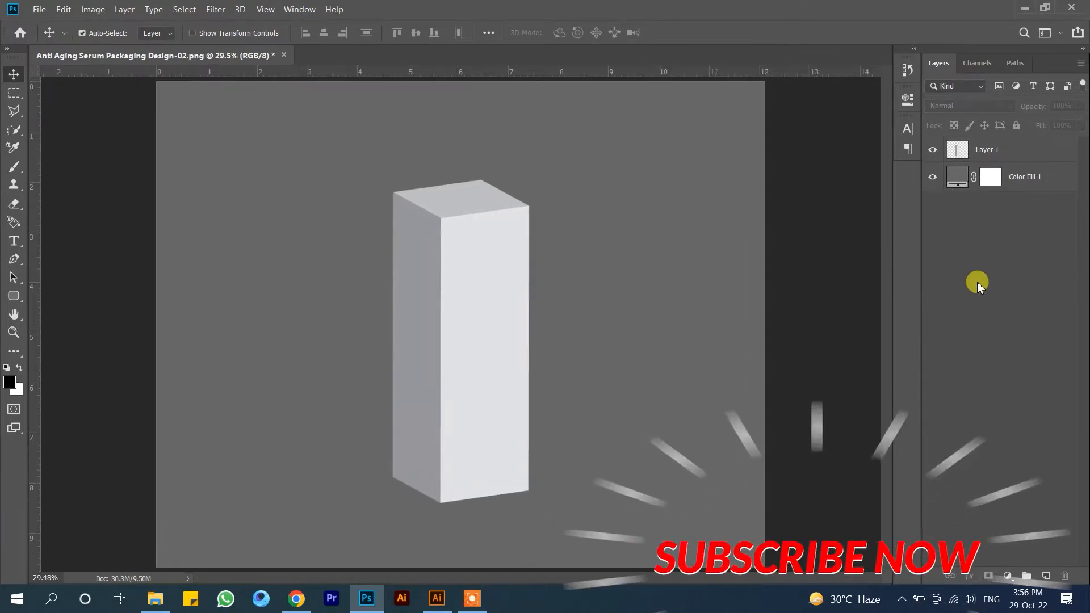
- Change the background fill layer's colour to a muted medium blue
double_click(958, 177)
click(777, 312)
drag(747, 307, 682, 260)
drag(782, 311, 779, 333)
mouse_move(628, 299)
mouse_down()
mouse_move(601, 316)
mouse_move(672, 341)
mouse_up()
click(901, 249)
key(v)
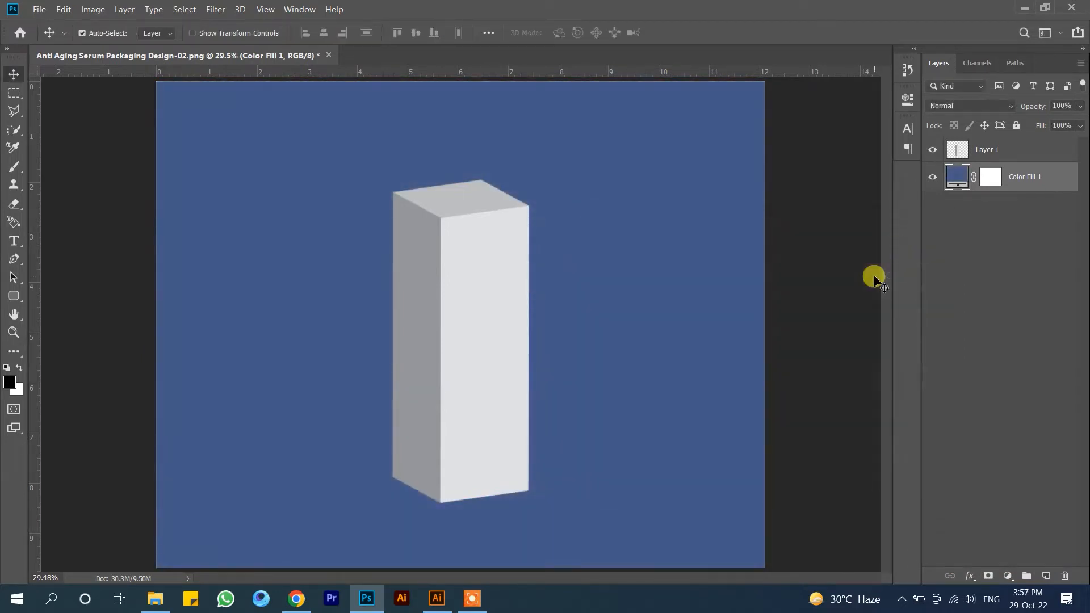
- Outline a cast-shadow shape with the Polygonal Lasso from the box's bottom front edge out past the canvas's left border
key(ctrl+minus)
key(ctrl+plus)
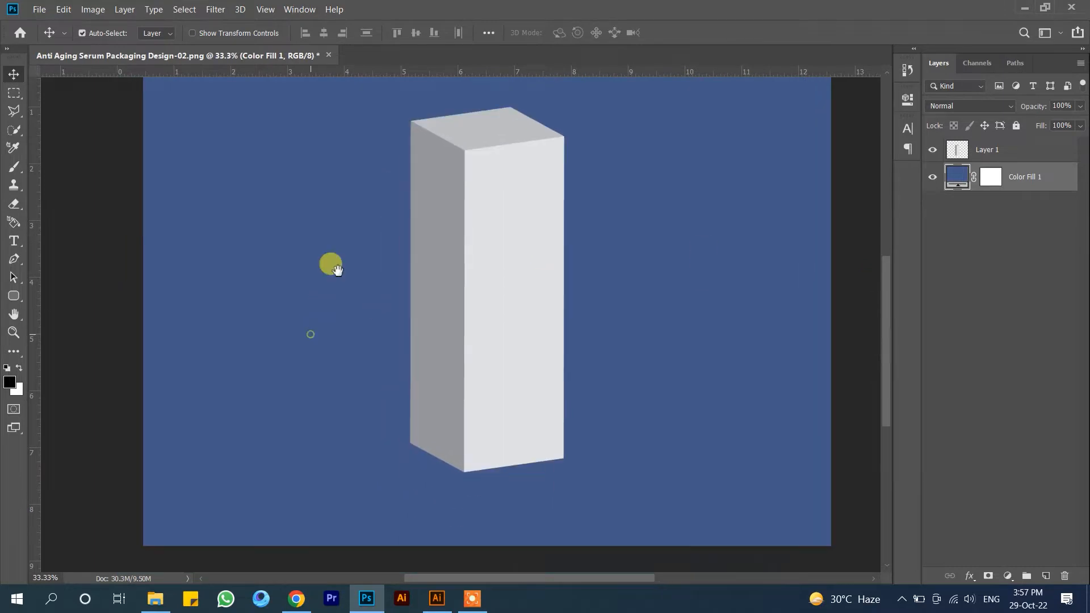
key(l)
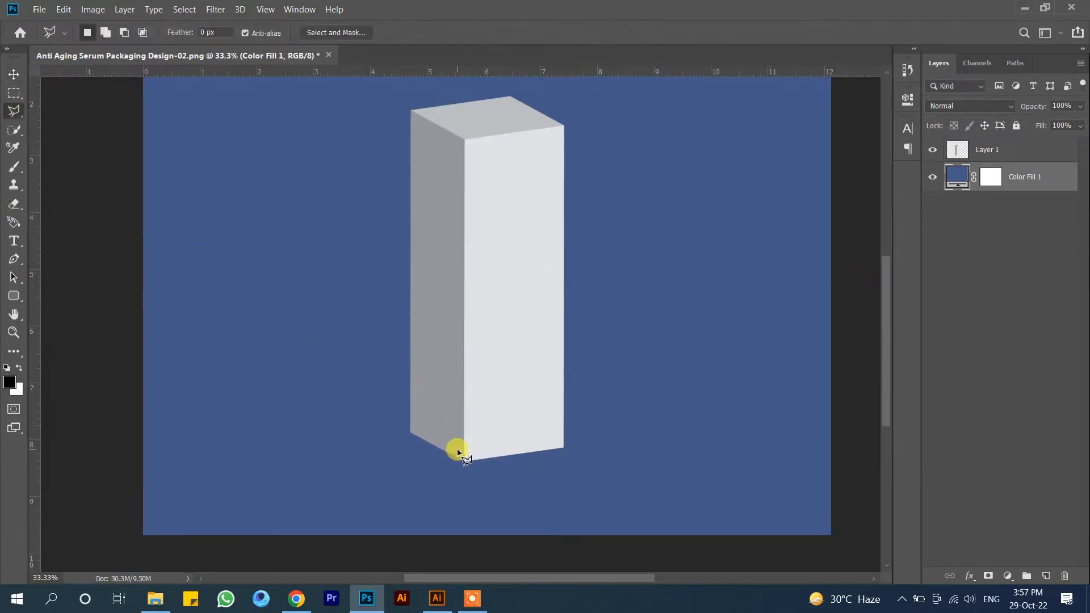
key(ctrl+plus)
key(ctrl+plus)
drag(401, 458, 618, 278)
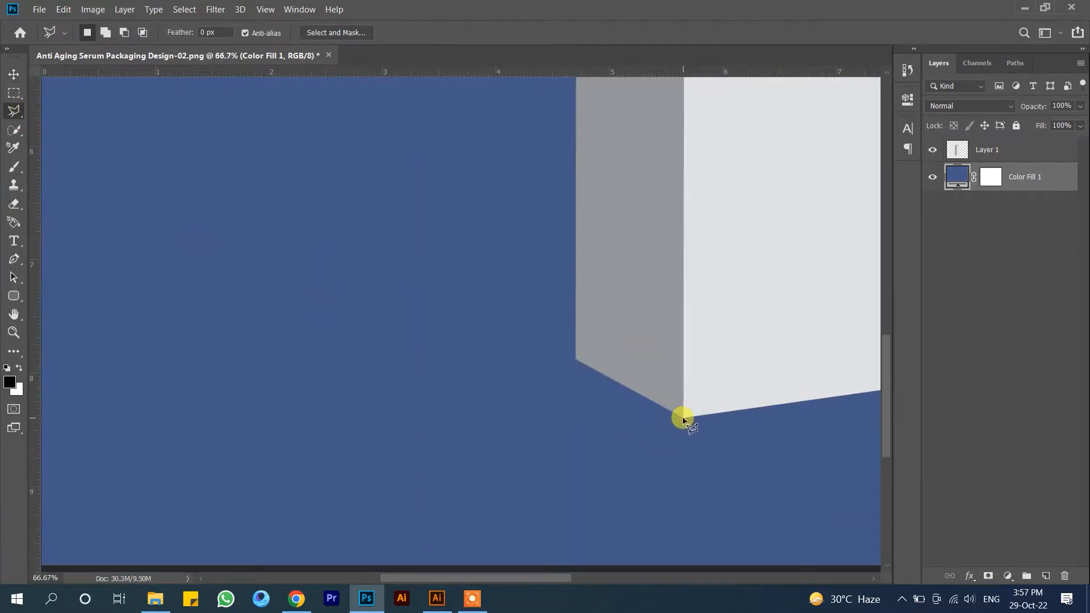
key(ctrl+plus)
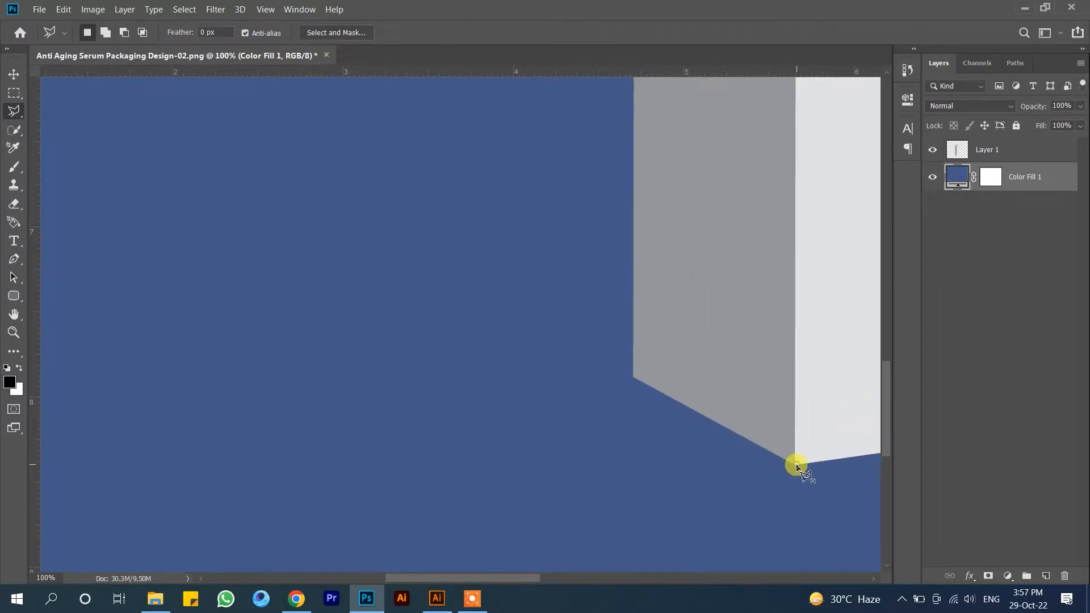
key(ctrl+minus)
key(ctrl+minus)
key(ctrl+minus)
mouse_move(696, 462)
mouse_down()
mouse_move(130, 438)
mouse_move(197, 450)
mouse_up()
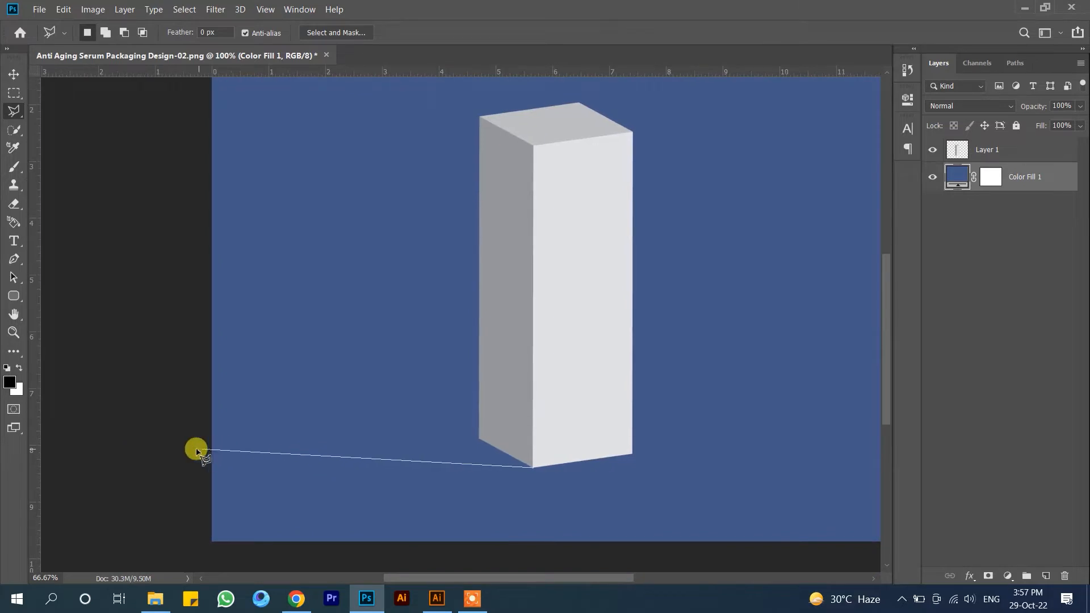
click(160, 278)
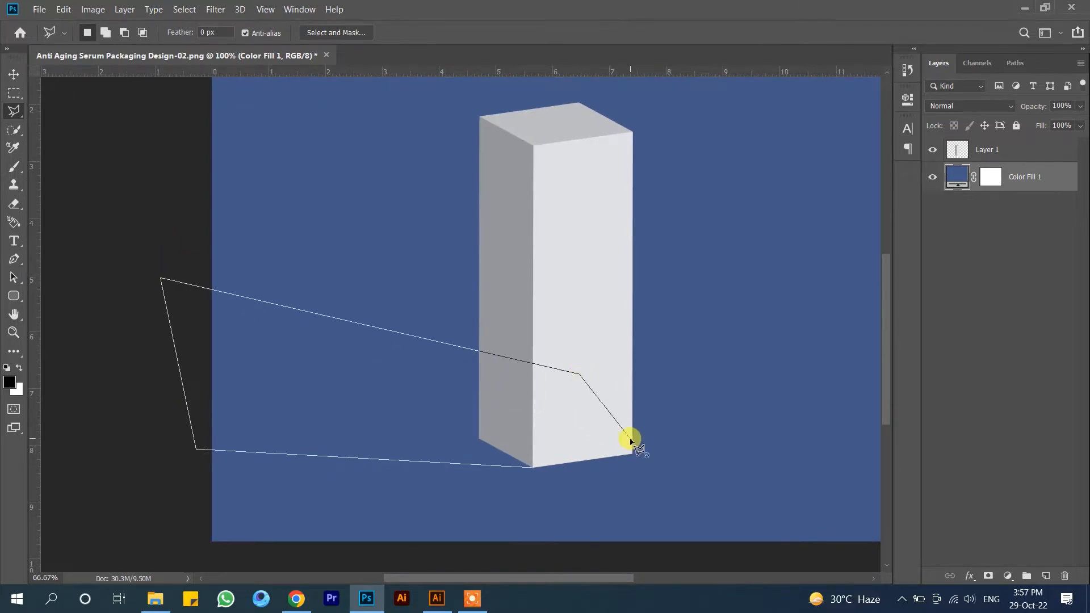
scroll(632, 441, up, 1)
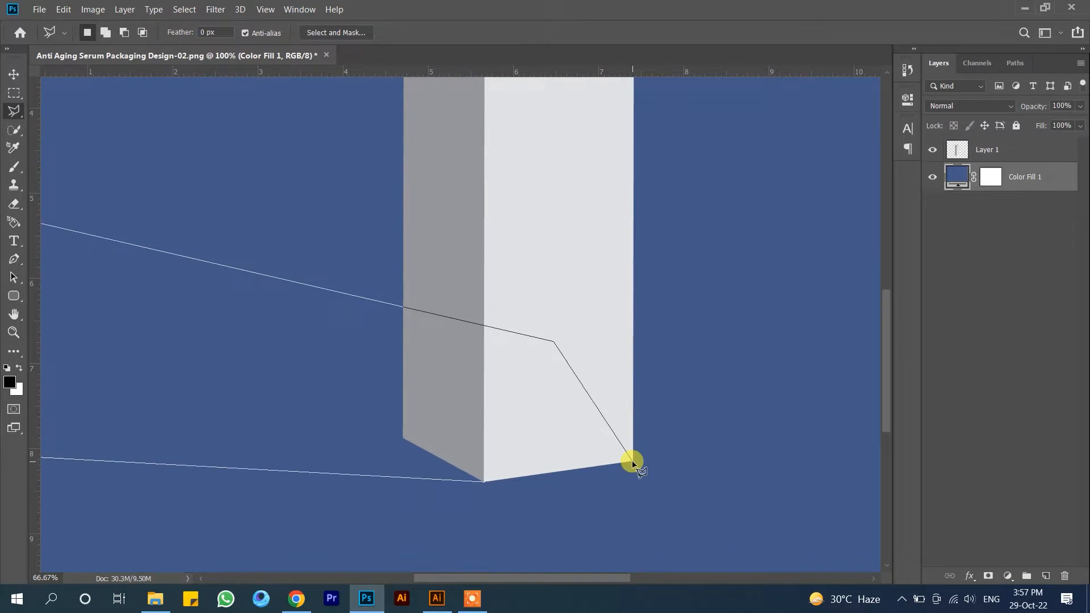
click(484, 482)
key(ctrl+0)
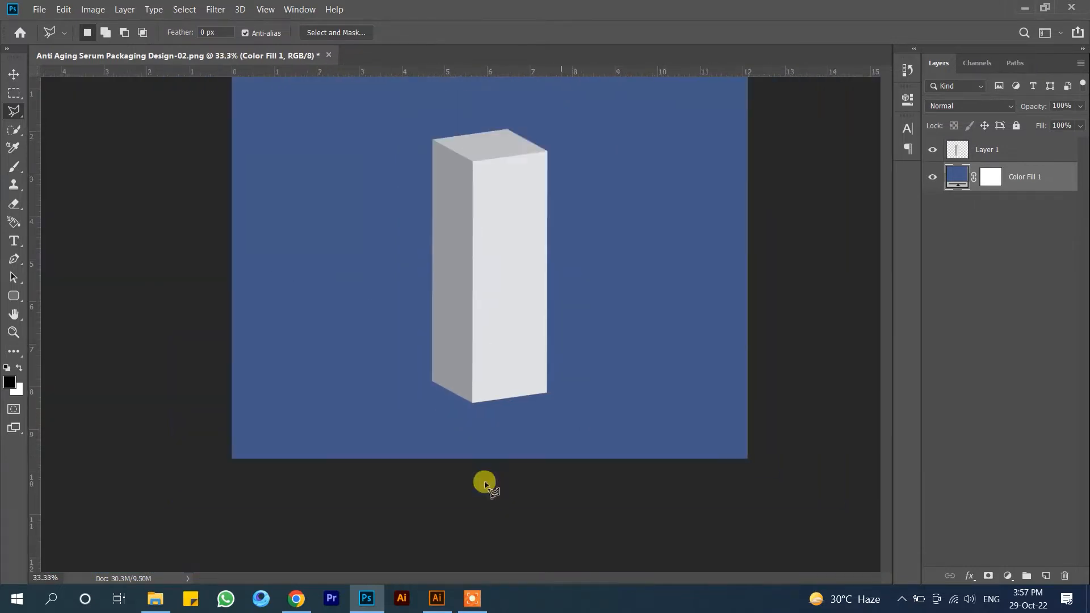
- Add a new layer beneath the box and paint the shadow selection black with a soft brush at 60% opacity
click(1045, 576)
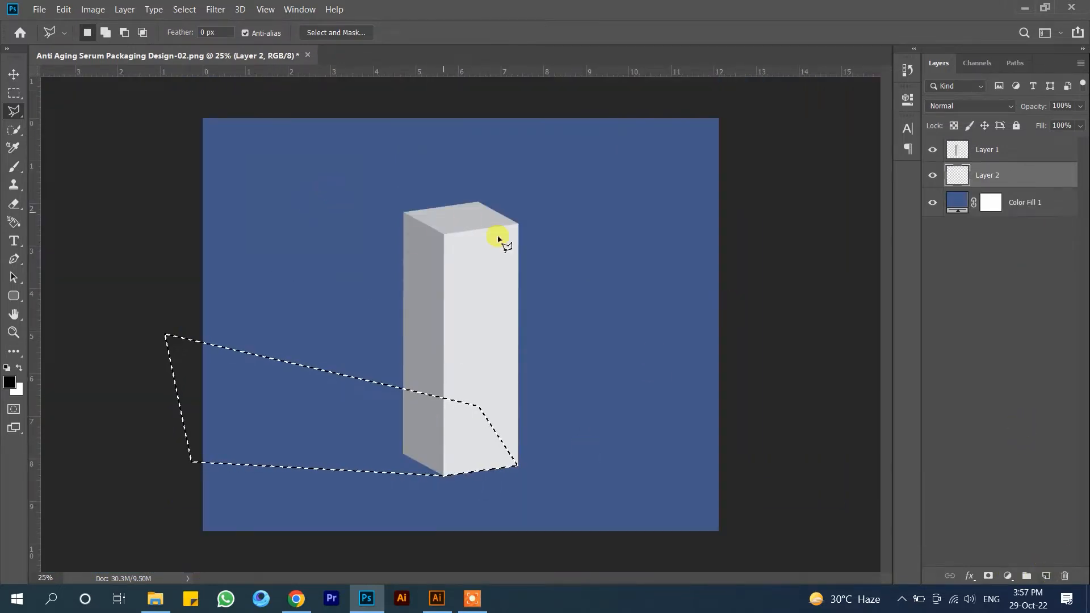
click(14, 205)
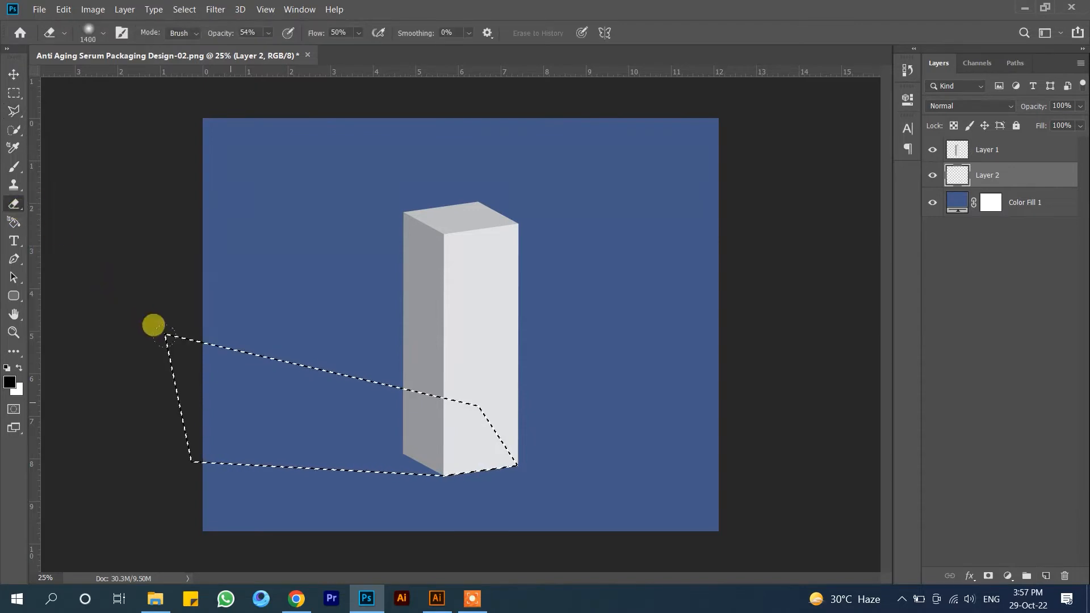
click(9, 382)
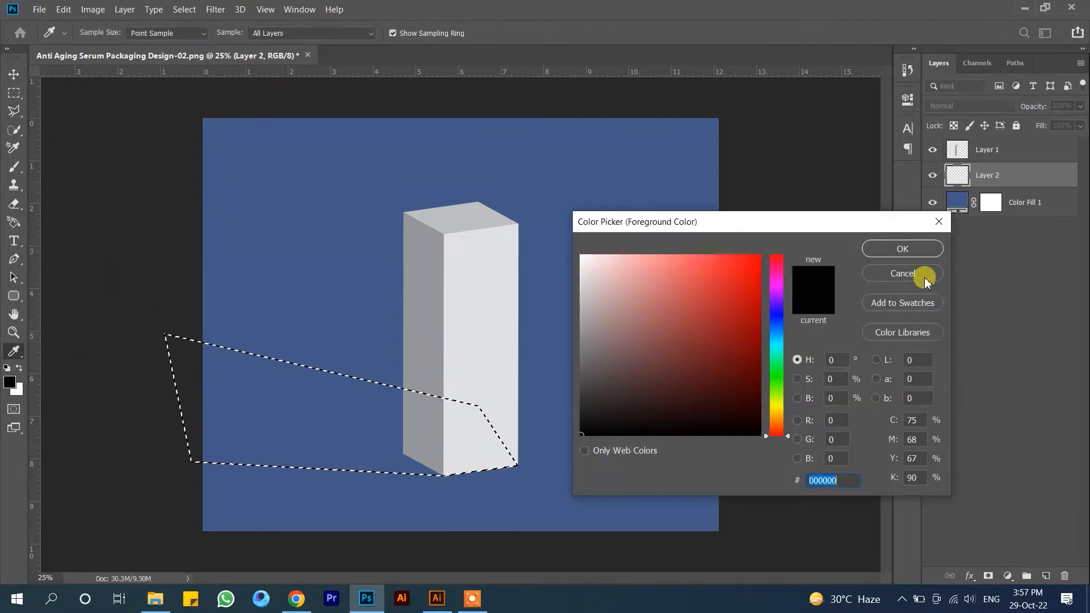
click(909, 271)
key(b)
mouse_move(178, 335)
mouse_down()
mouse_move(494, 418)
mouse_move(74, 433)
mouse_move(519, 365)
mouse_up()
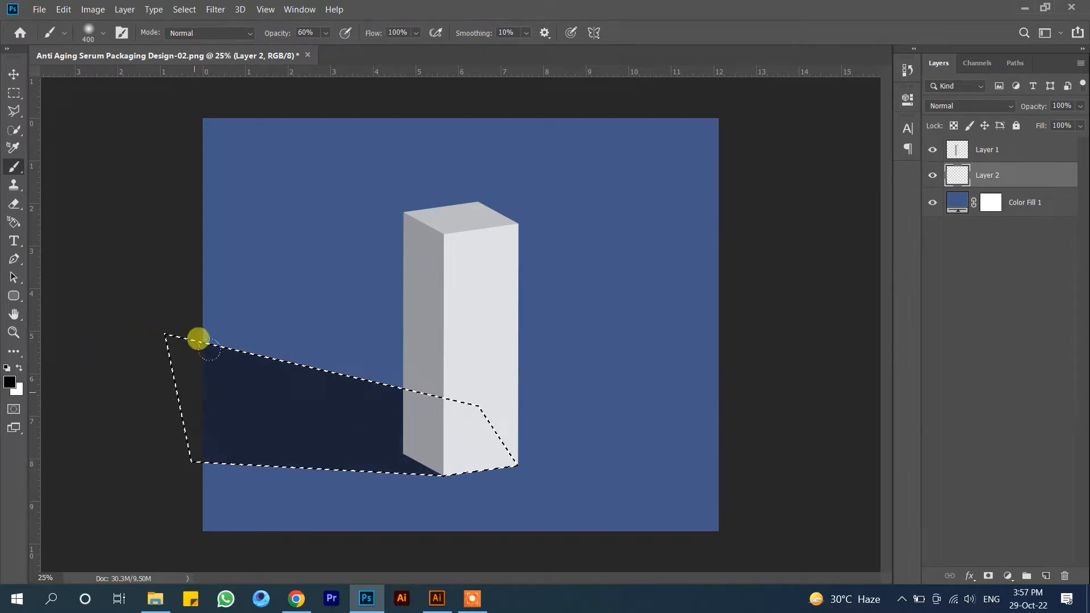
- Deselect the shadow shape and soften the shadow layer with a Gaussian Blur of 115.8 pixels radius
key(ctrl+d)
key(v)
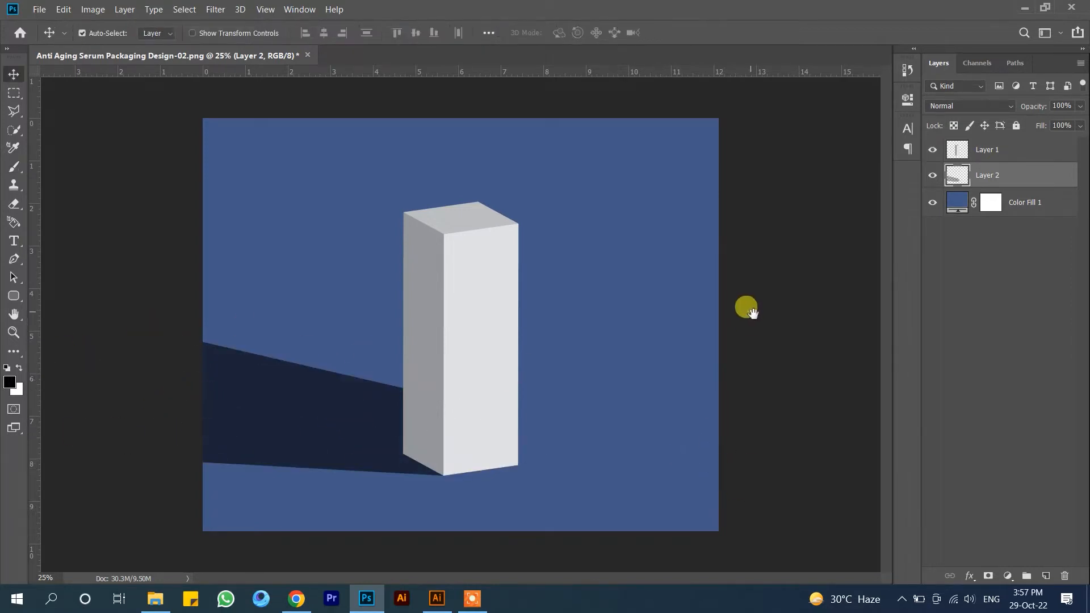
click(219, 10)
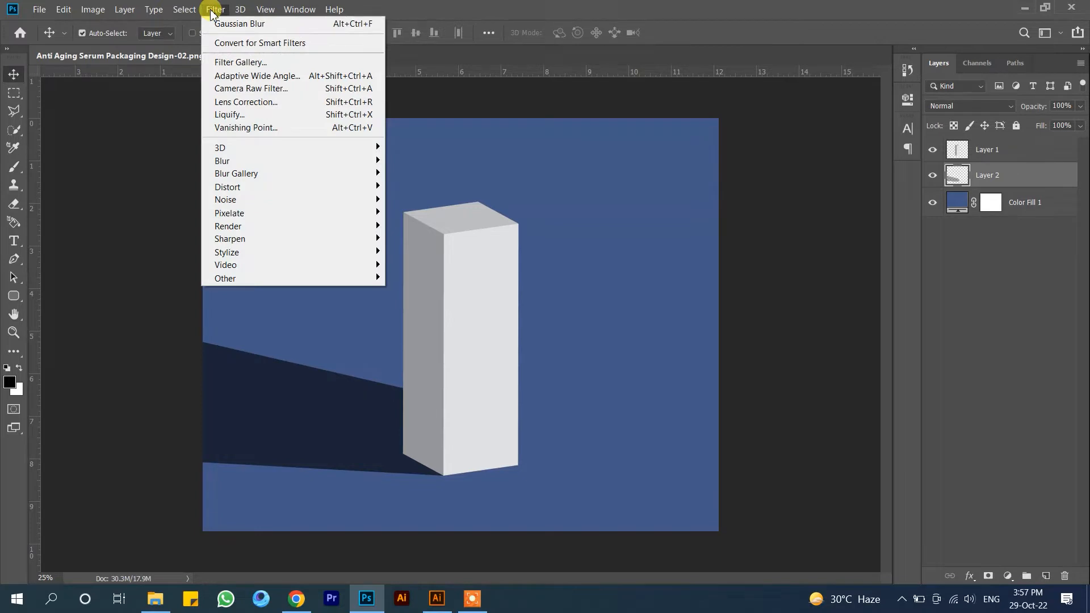
mouse_move(369, 160)
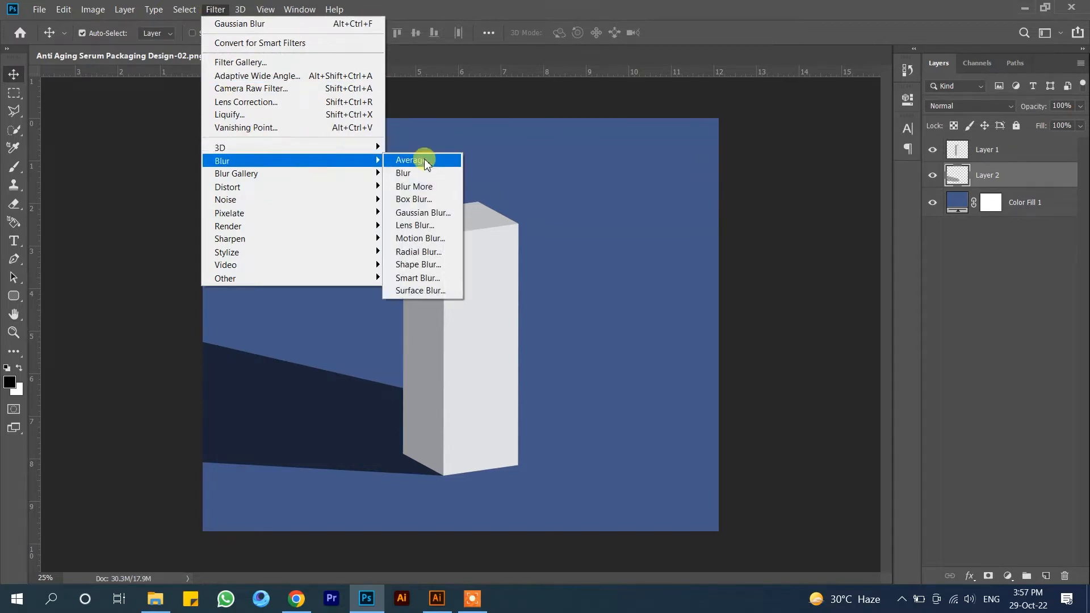
click(425, 214)
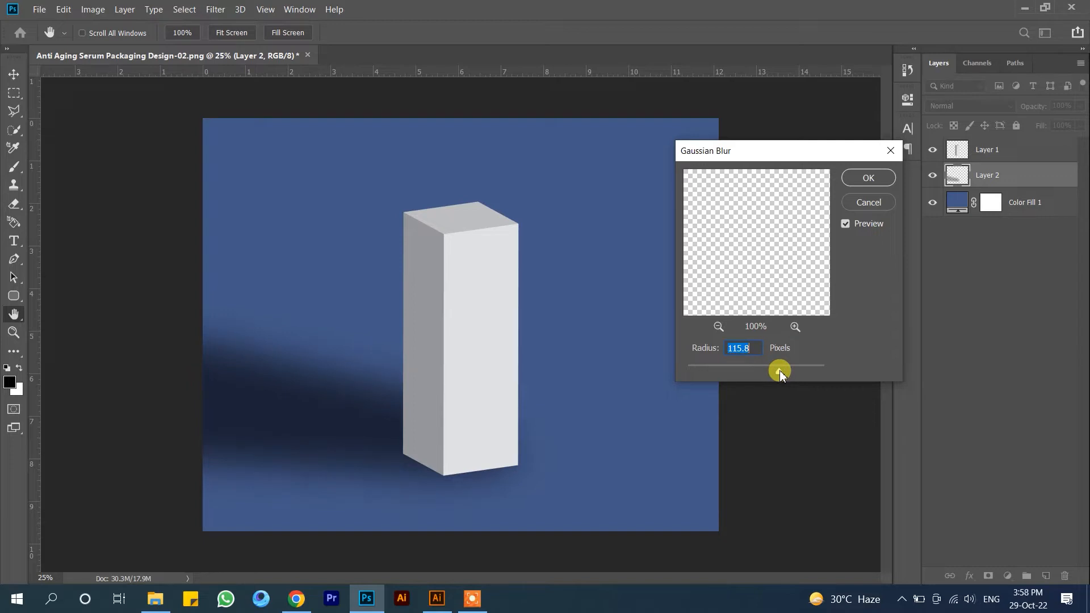
click(857, 183)
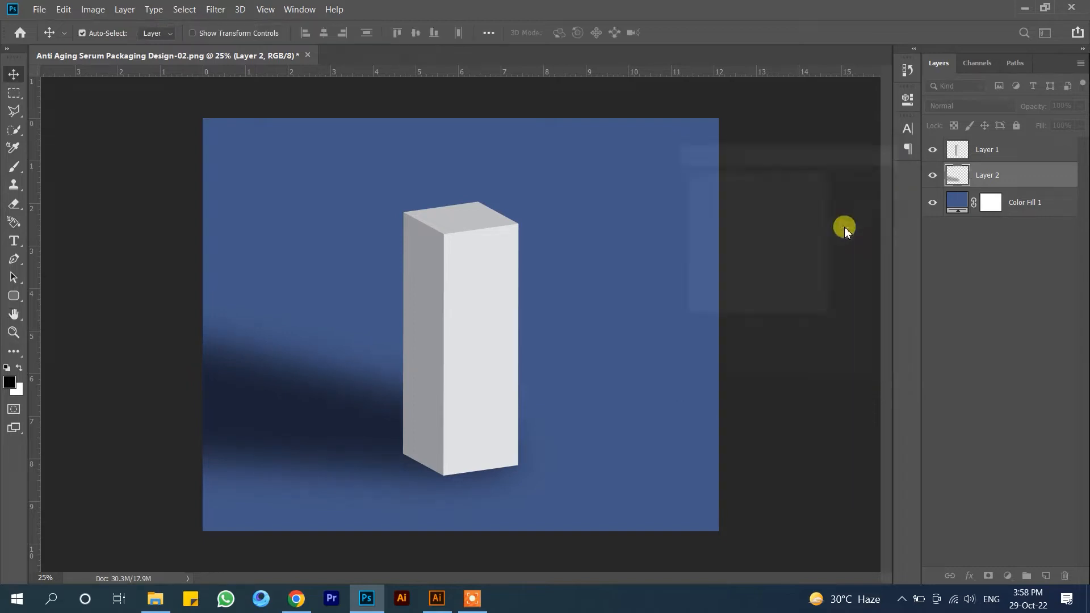
- Fade the far end and upper edge of the cast shadow with a soft 1400 px Eraser at 54% opacity
click(22, 208)
mouse_move(156, 265)
mouse_down()
mouse_move(277, 249)
mouse_move(53, 214)
mouse_up()
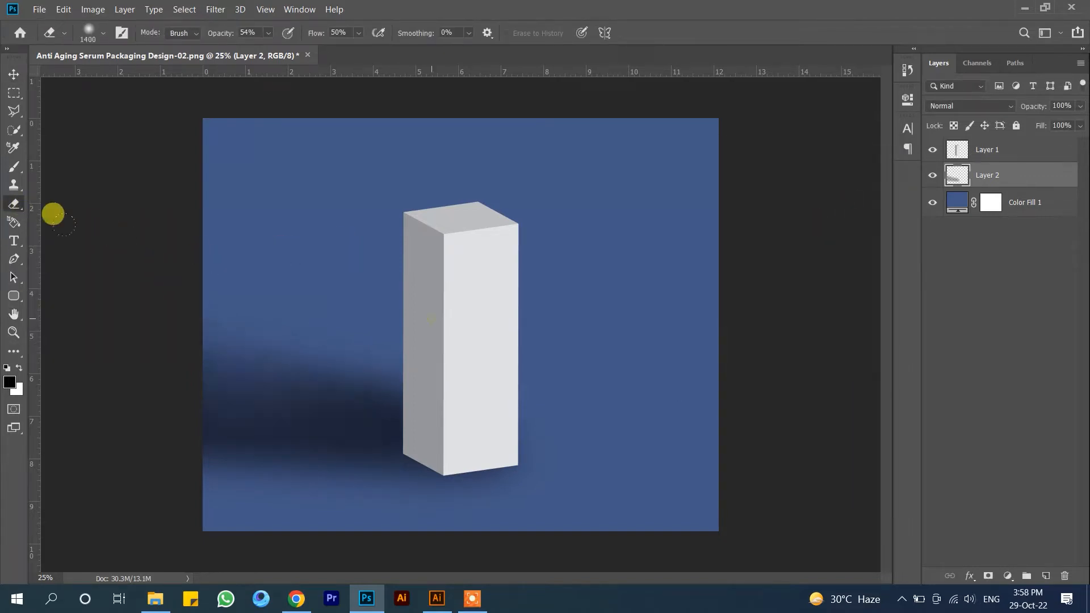
click(1009, 577)
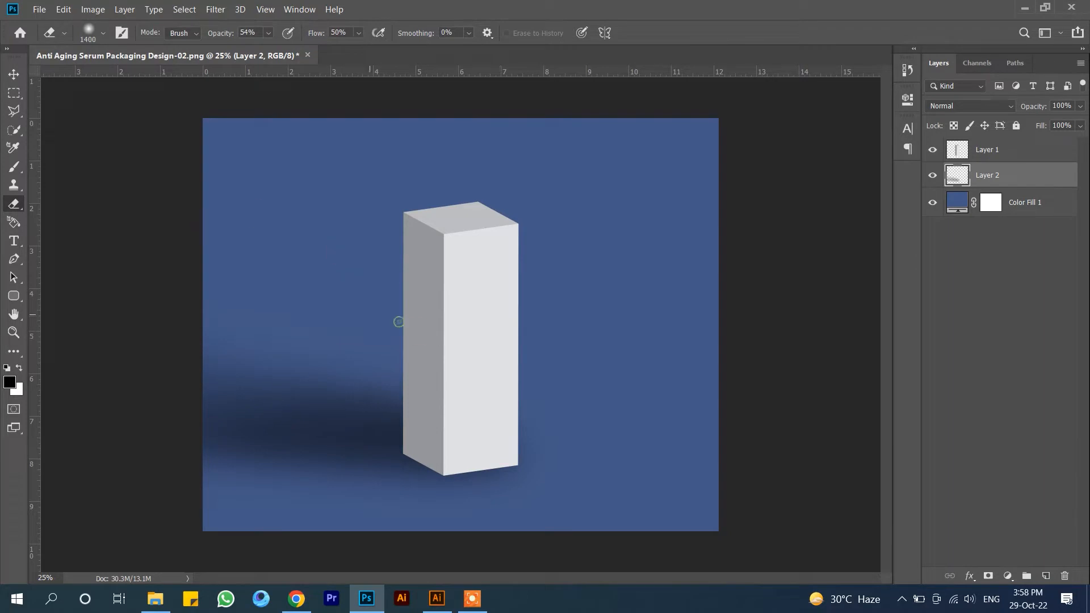
- Set the shadow layer's blend mode to Multiply and its opacity to 55%
click(14, 73)
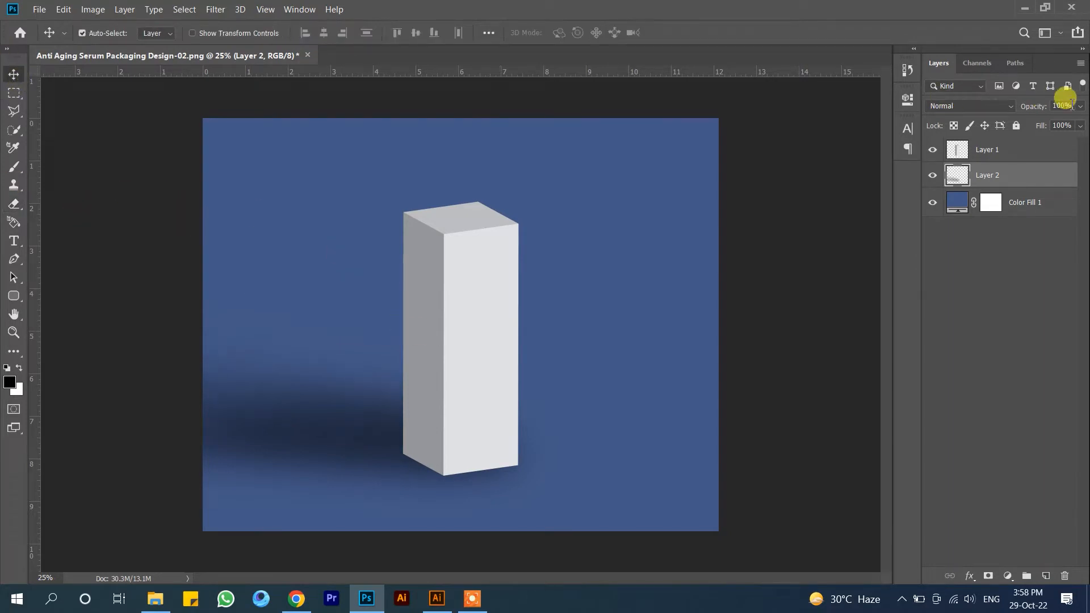
click(972, 105)
click(957, 155)
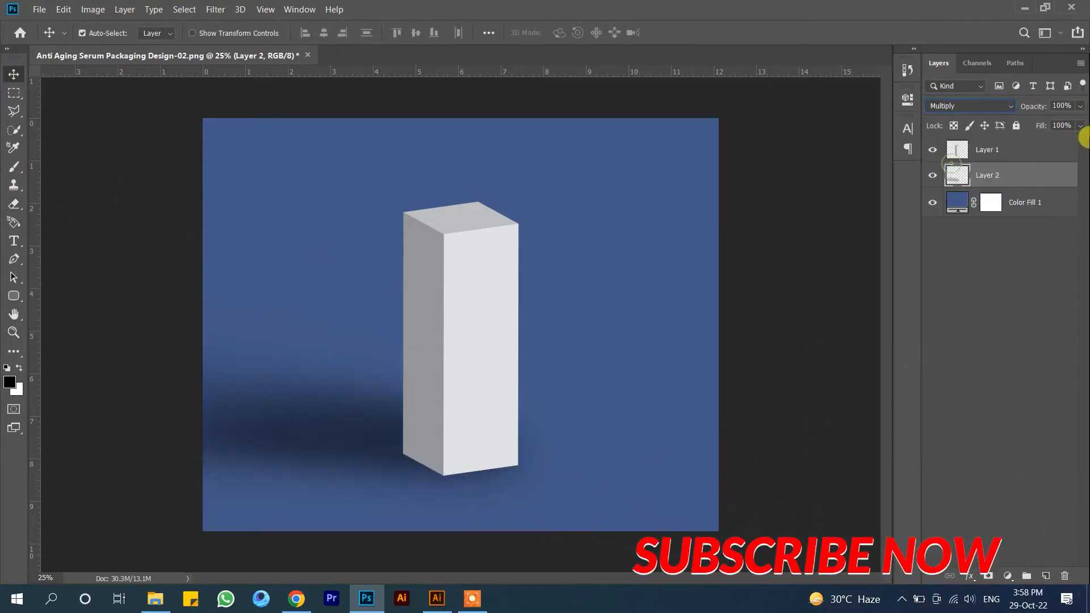
drag(1078, 116, 1050, 121)
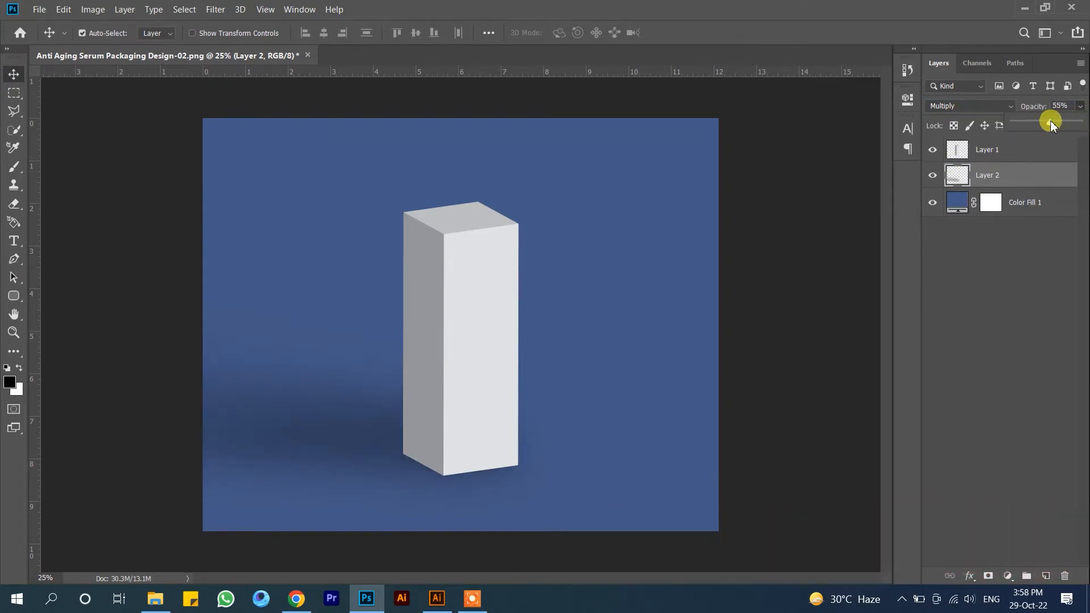
click(955, 310)
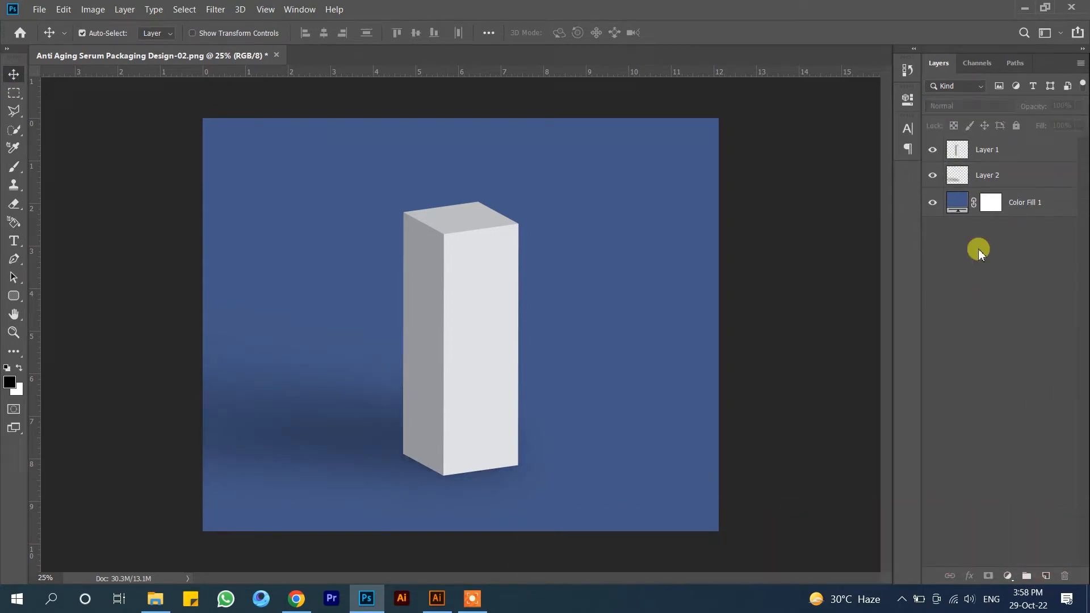
- Rename the layers Box, Shadow and Background from top to bottom, and select the Box layer
click(996, 154)
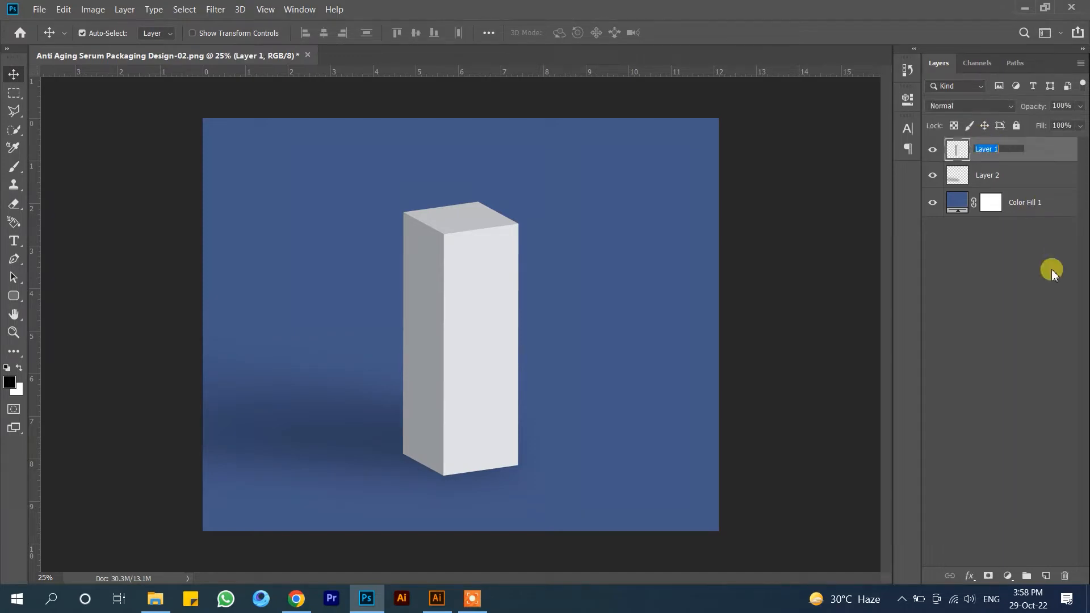
click(936, 279)
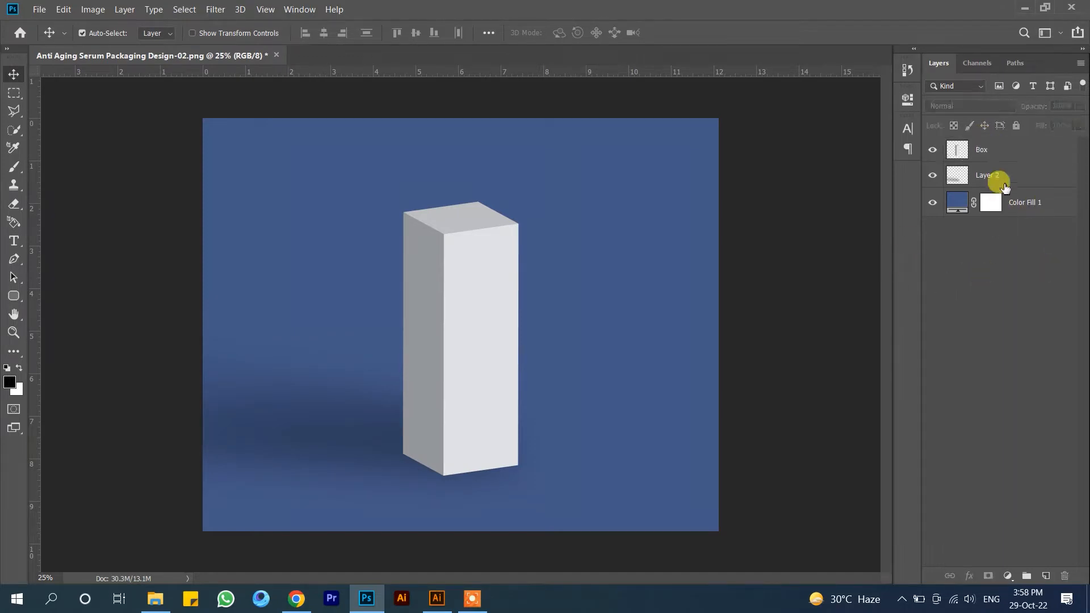
double_click(988, 176)
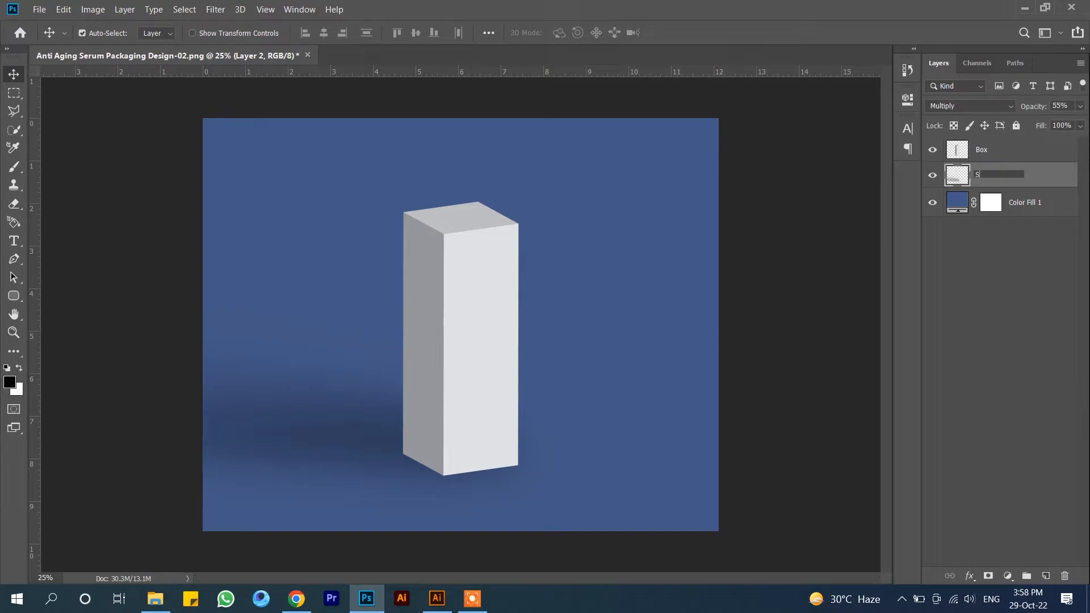
double_click(1031, 204)
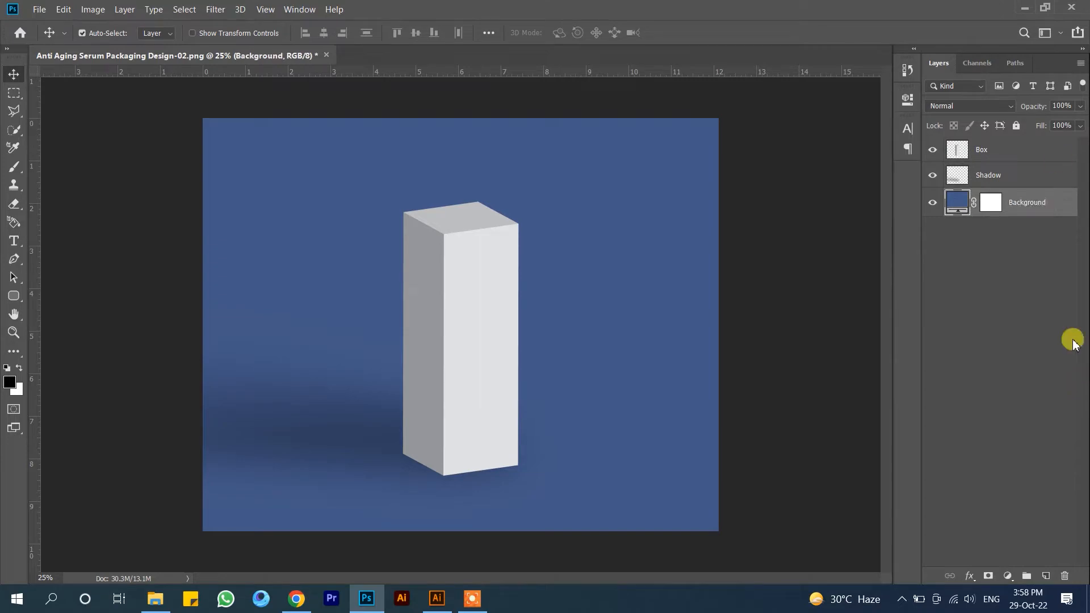
click(1025, 158)
- Switch to the Illustrator packaging design and resize the artboard to fit the front panel, about 5 × 15 cm
click(155, 599)
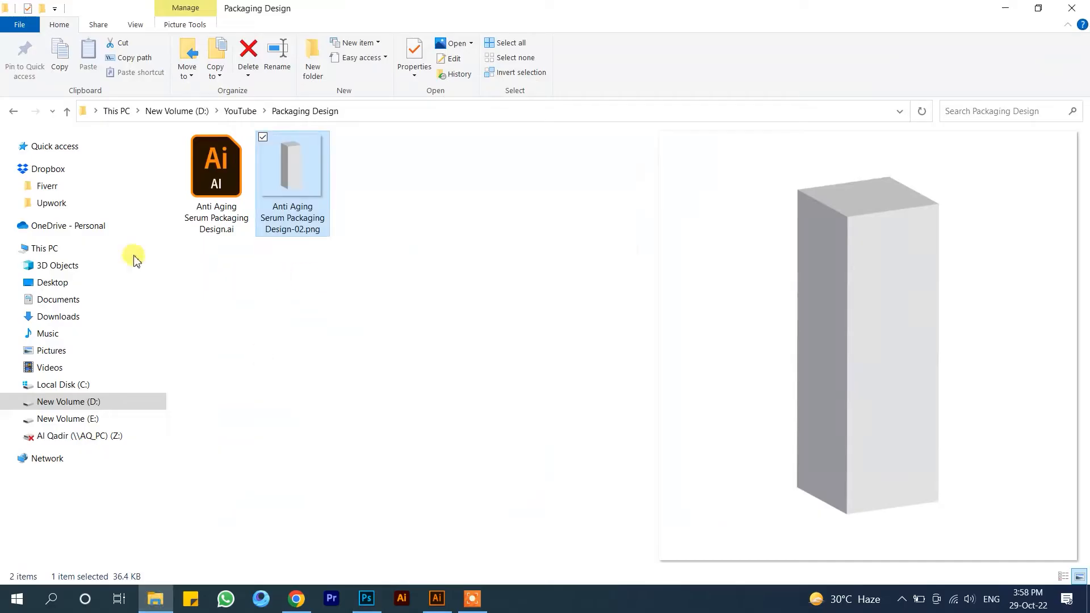
click(436, 598)
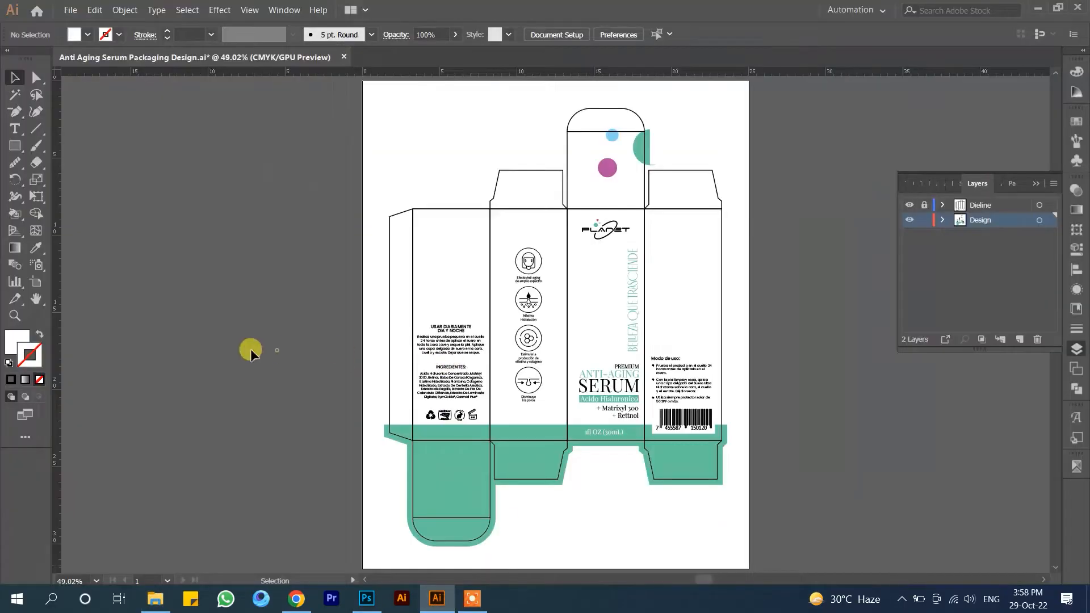
drag(309, 94, 538, 163)
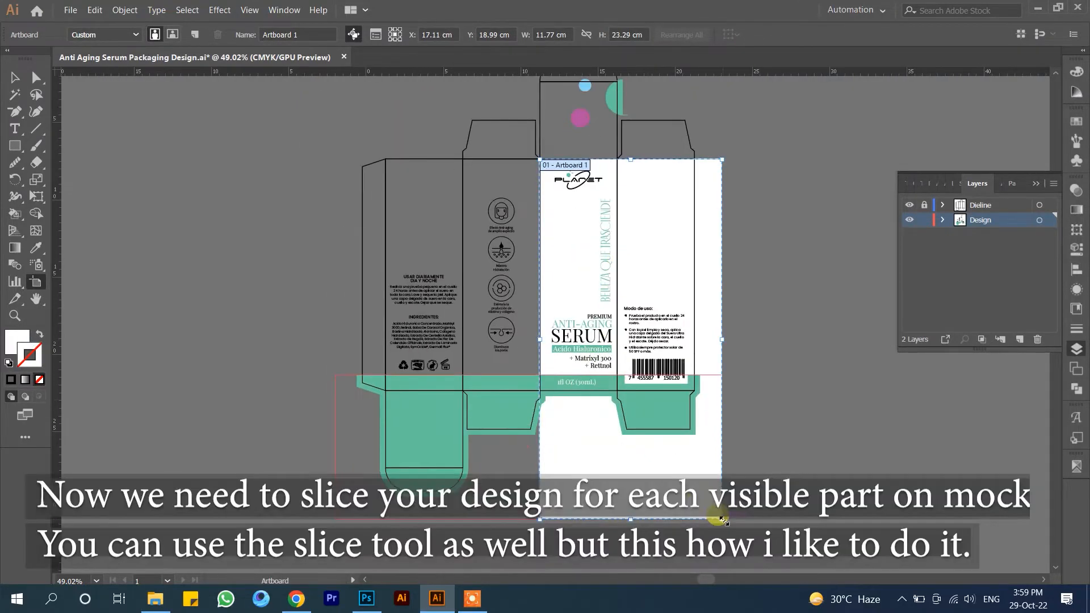
drag(713, 504, 617, 391)
key(ctrl+equal)
key(ctrl+equal)
scroll(616, 393, up, 6)
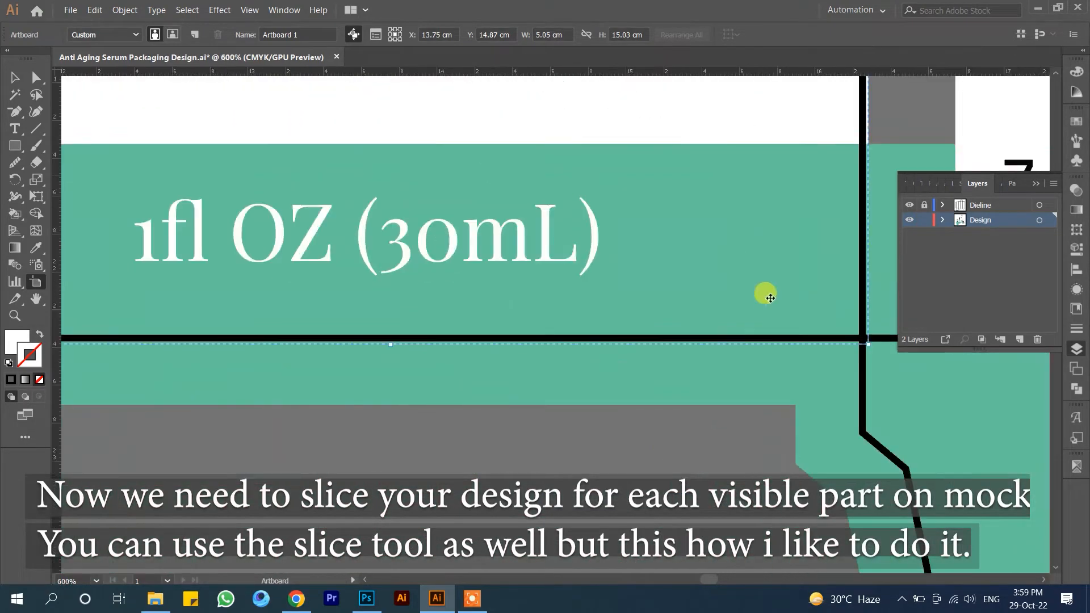
drag(769, 298, 741, 332)
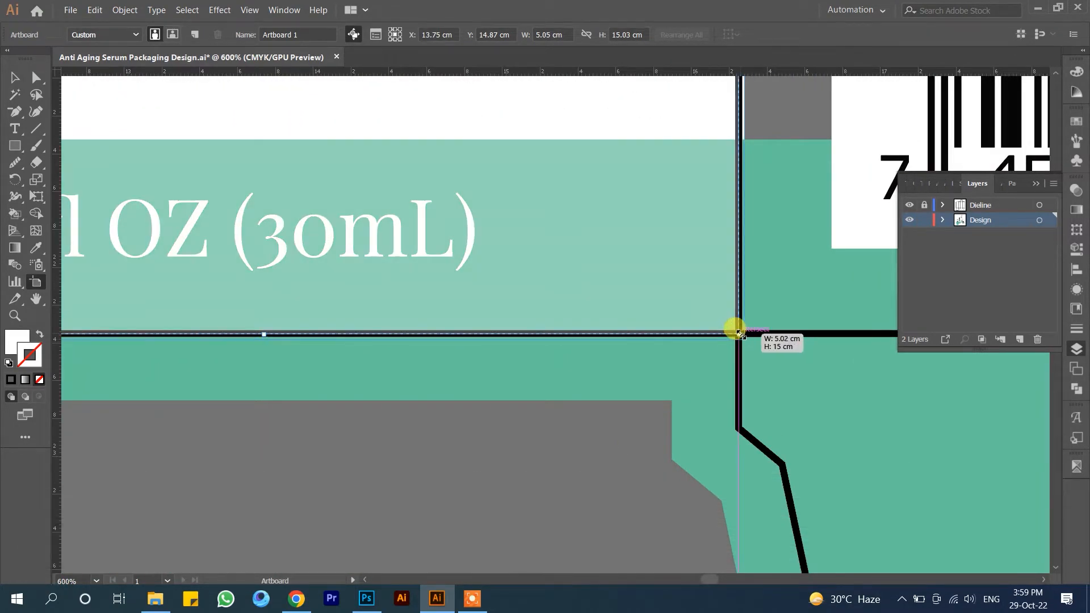
drag(690, 293, 366, 412)
- Add a second artboard about 5 × 15 cm over the side panel with the four round icons
key(ctrl+minus)
key(ctrl+minus)
key(ctrl+minus)
key(ctrl+minus)
drag(547, 239, 553, 554)
drag(190, 238, 665, 510)
drag(530, 440, 551, 512)
drag(738, 182, 538, 468)
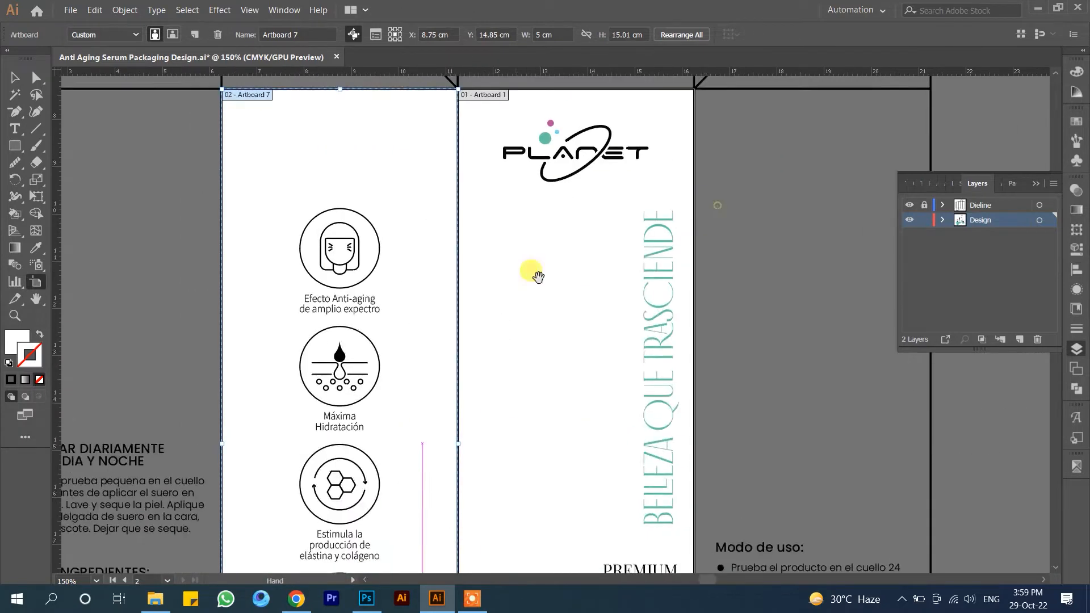
- Add a third artboard over the box's square top panel with the coloured circles
drag(538, 274, 539, 534)
mouse_move(459, 115)
mouse_down()
mouse_move(645, 329)
mouse_move(693, 348)
mouse_up()
key(ctrl+minus)
key(ctrl+minus)
key(ctrl+minus)
drag(805, 425, 791, 372)
key(v)
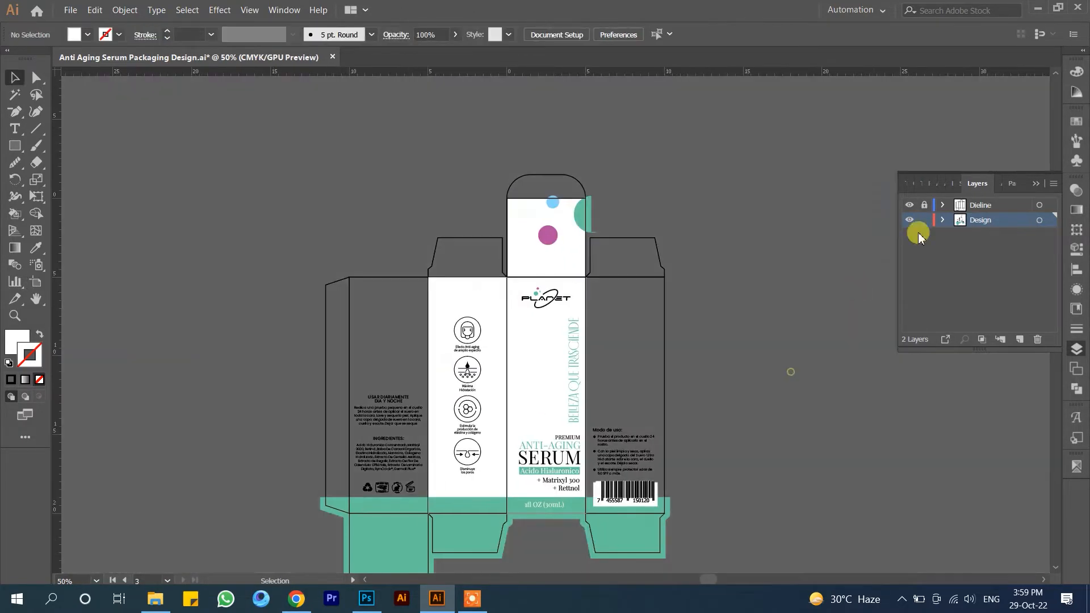
- Hide the Dieline layer and set up an export in JPEG format that uses the artboards
click(909, 205)
click(70, 9)
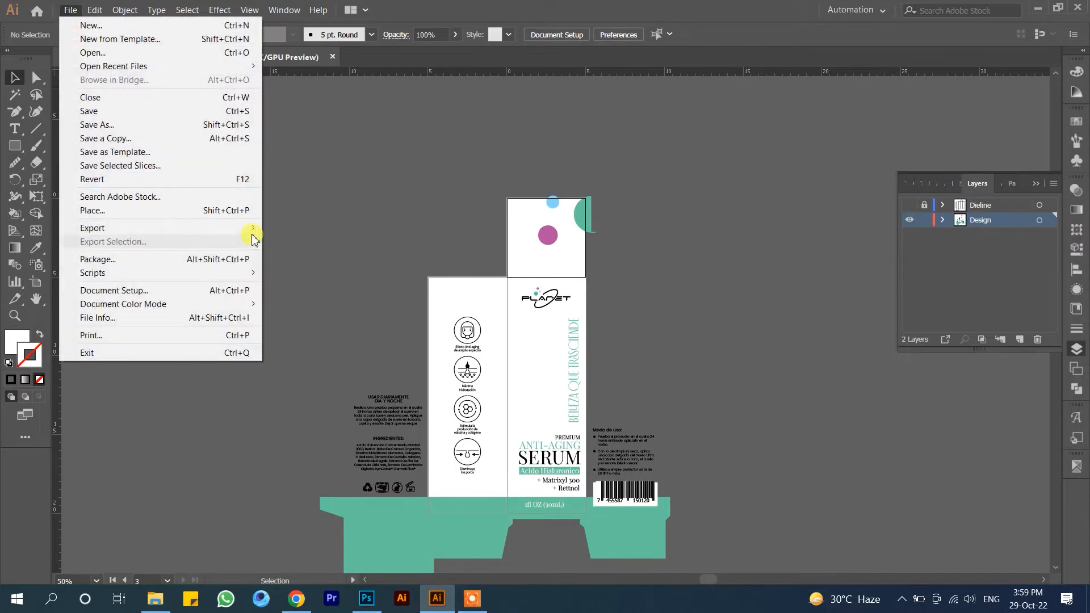
mouse_move(258, 228)
click(314, 244)
click(244, 423)
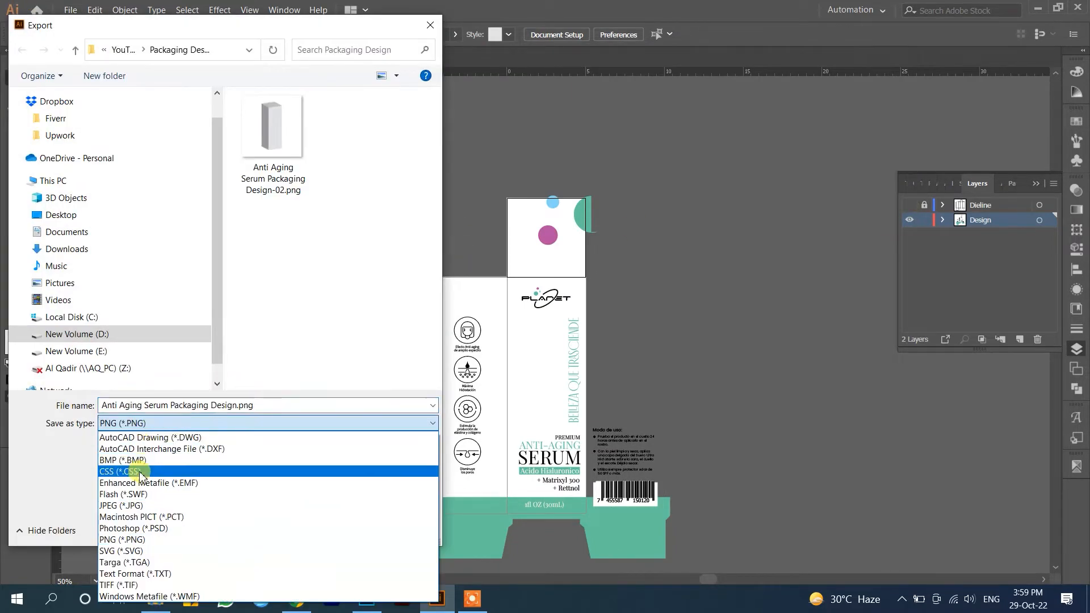
click(136, 506)
click(120, 445)
- Name the export ssasa and export all three artboards to the Packaging Design folder
triple_click(250, 405)
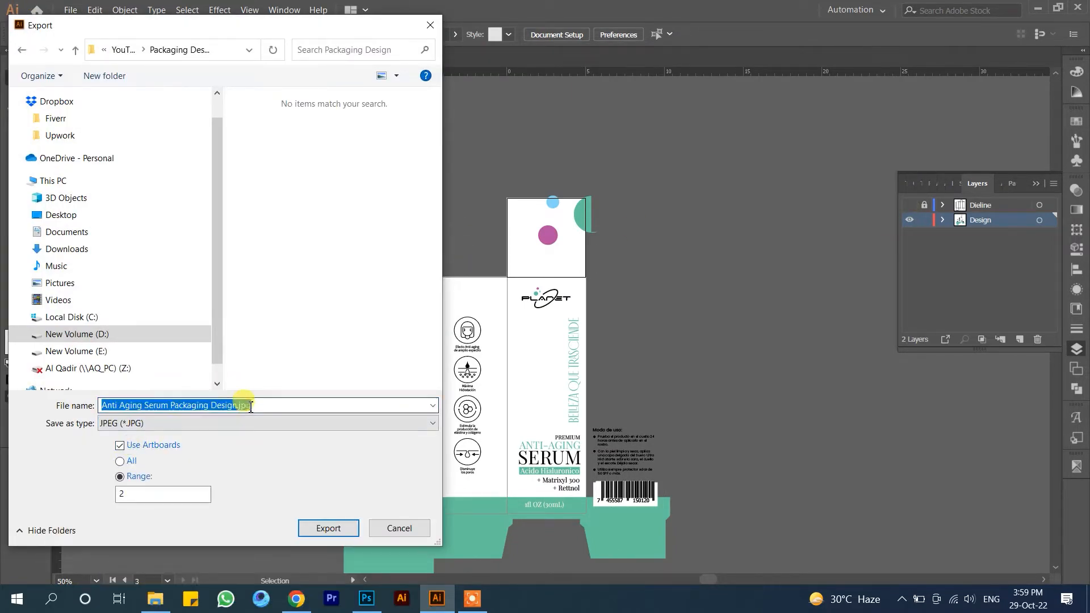
text(ssasa)
click(120, 475)
click(328, 527)
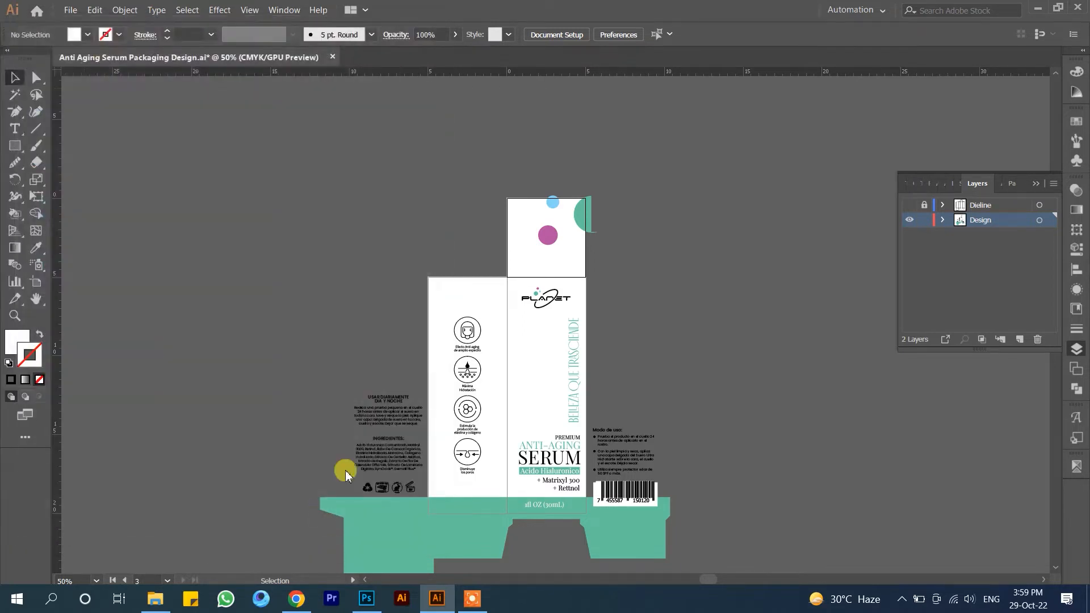
click(238, 277)
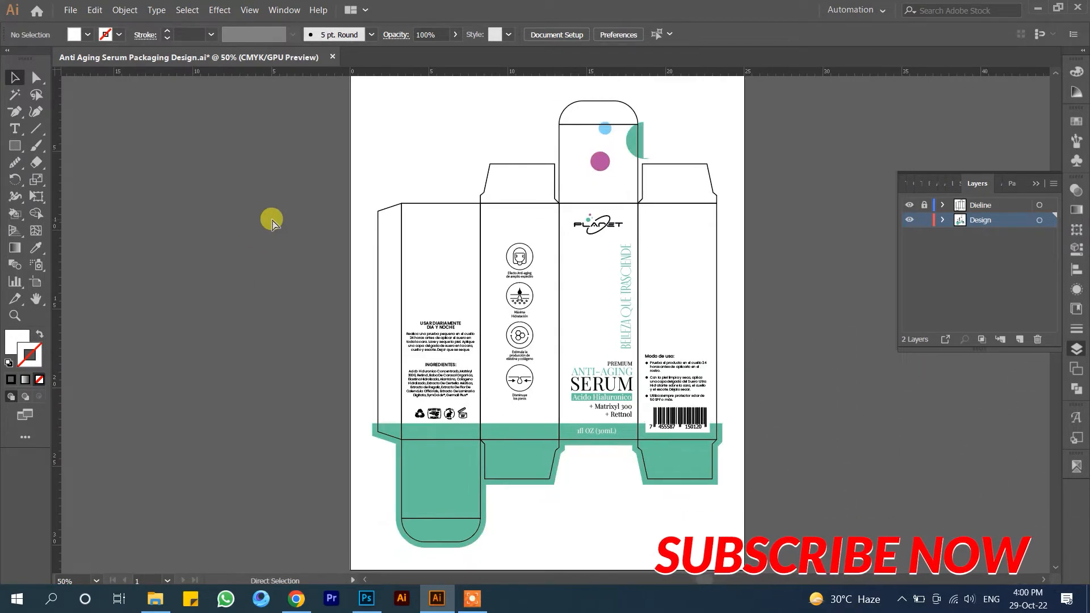
- Place ssasa-01.jpg from the Packaging Design folder into the Photoshop mockup, over the box
click(155, 599)
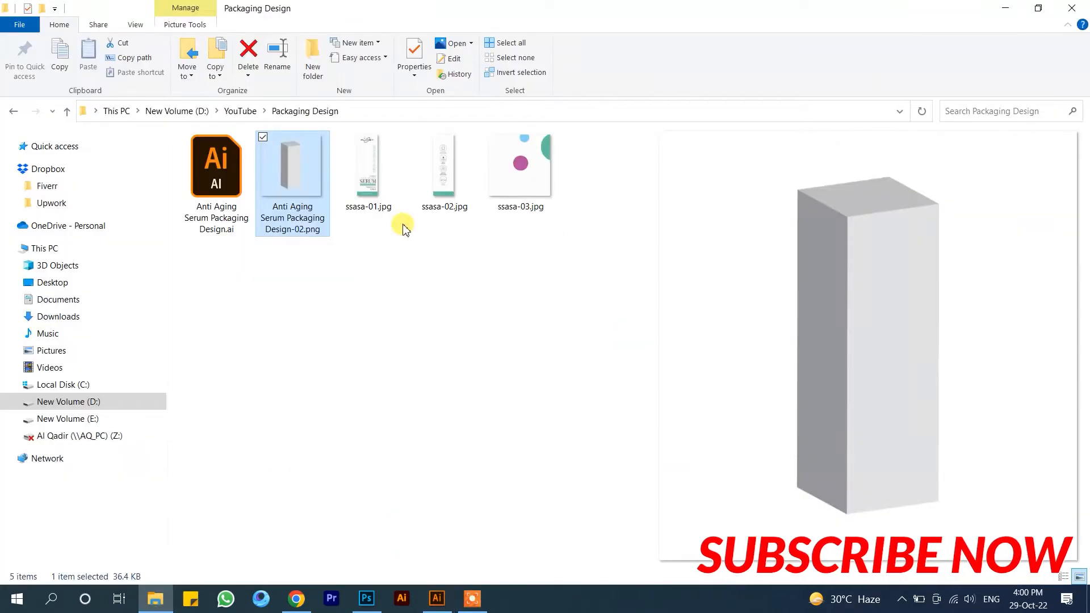
click(394, 198)
click(427, 195)
click(496, 195)
click(390, 210)
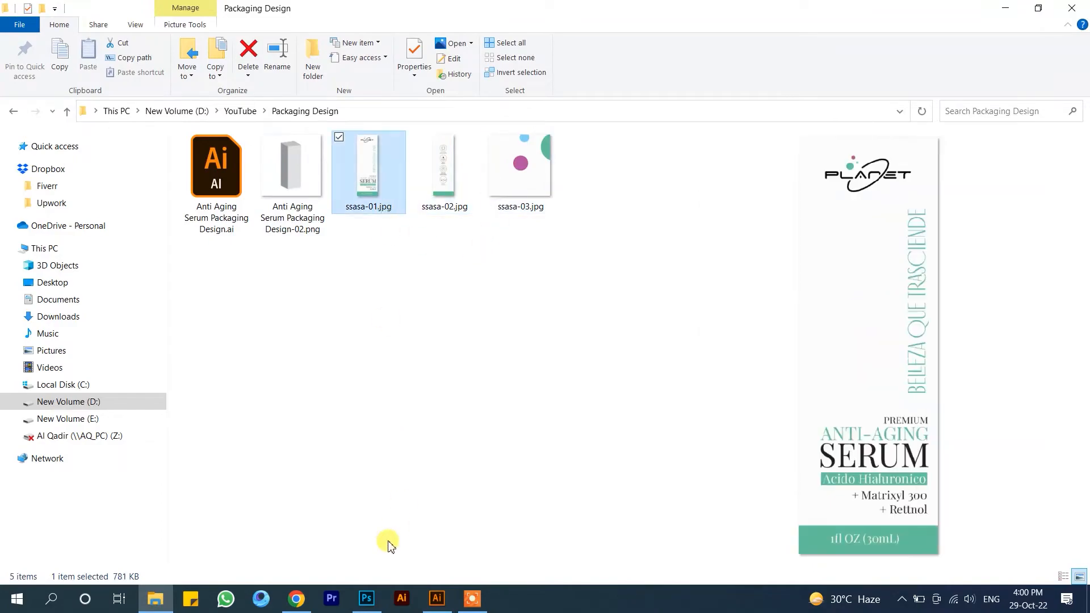
click(374, 596)
click(375, 599)
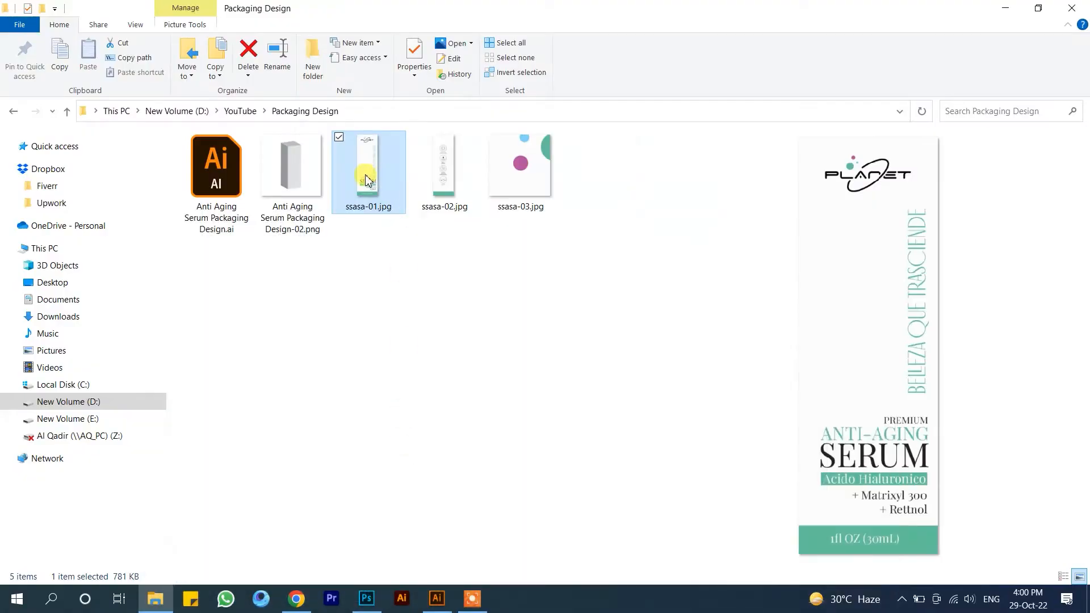
drag(366, 180, 467, 365)
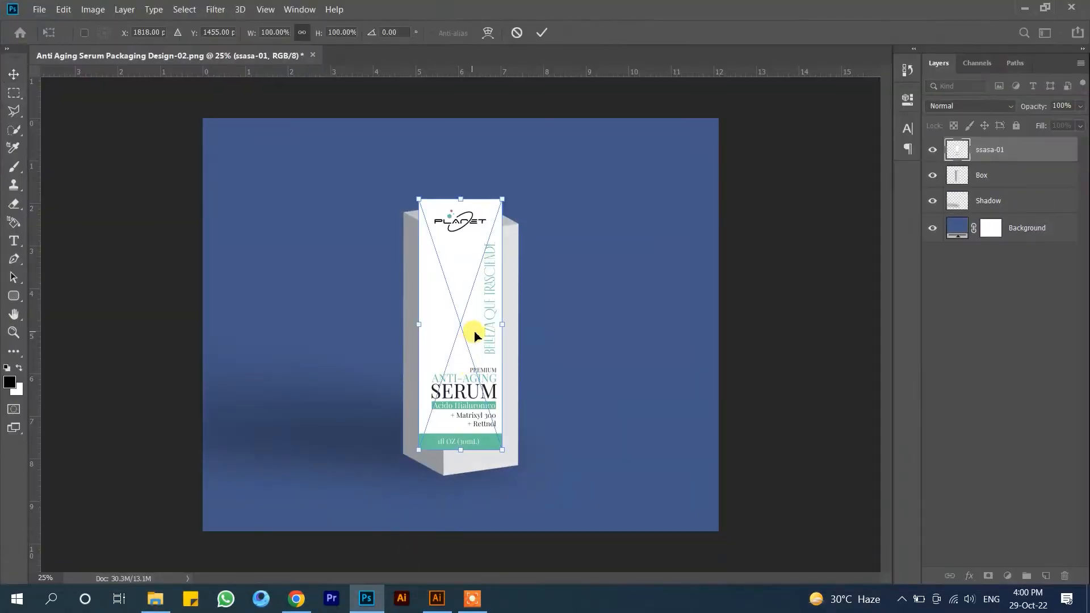
key(ctrl+plus)
key(ctrl+plus)
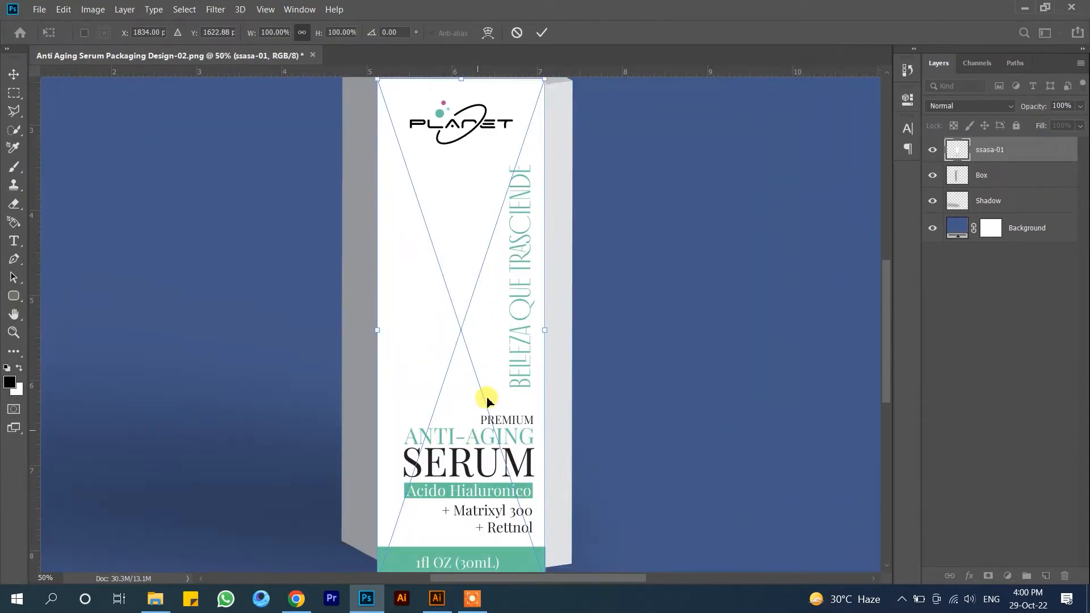
key(ctrl+minus)
click(542, 33)
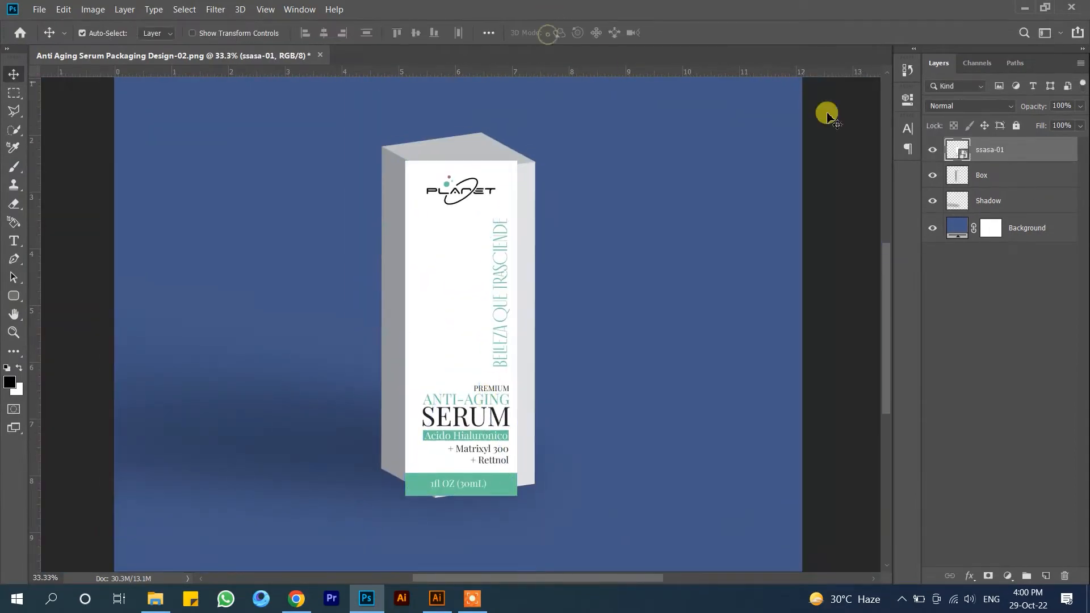
- Convert the placed ssasa-01 layer to a smart object
right_click(996, 161)
click(886, 135)
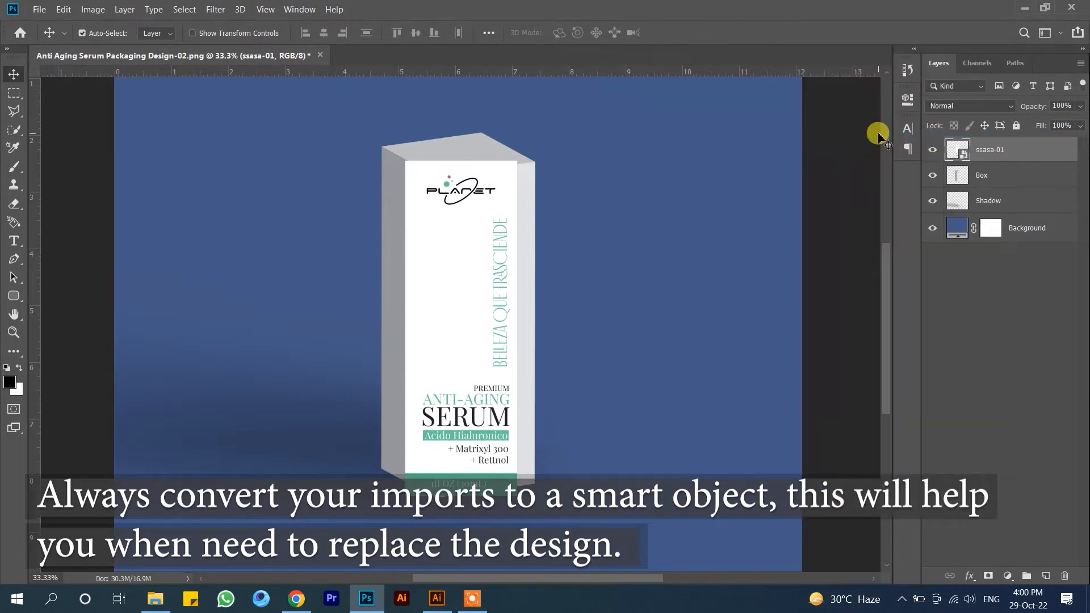
- Scale the ssasa-01 artwork proportionally to about 90.56%, keeping it over the box's front face
key(ctrl+t)
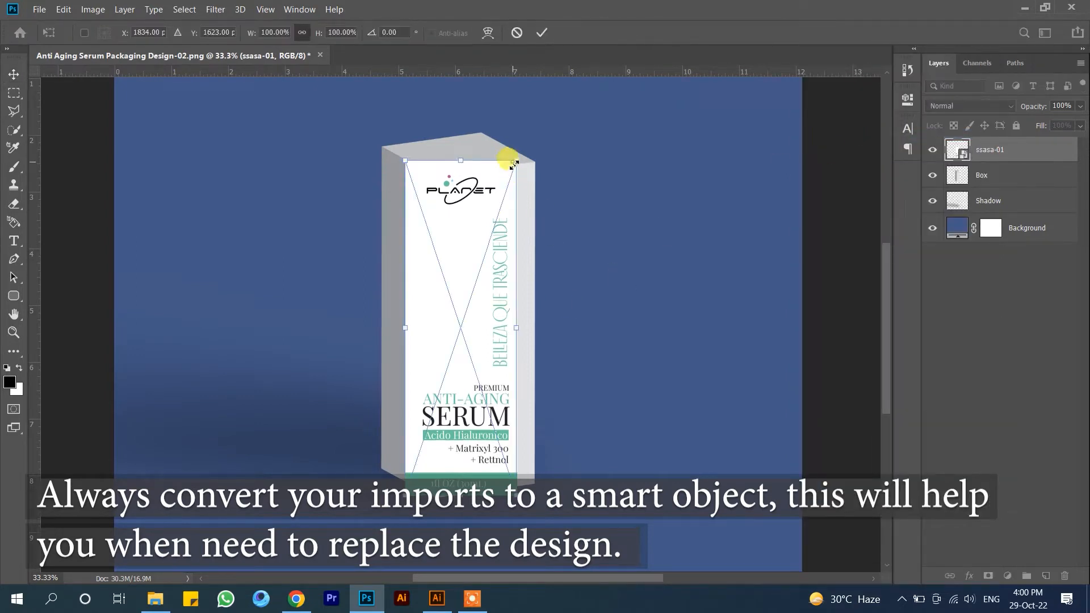
drag(507, 162, 514, 181)
click(543, 36)
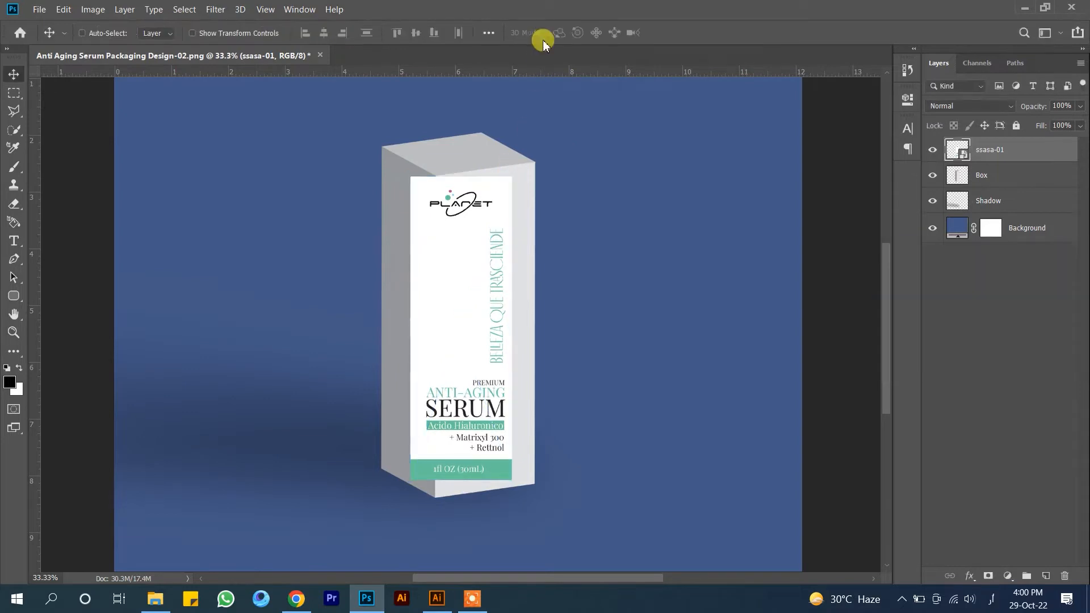
- Move the ssasa-01 artwork down over the front face and skew its upper corners onto the face's top edge
key(ctrl+plus)
key(ctrl+plus)
drag(502, 359, 396, 503)
key(ctrl+t)
key(ctrl+plus)
key(ctrl+plus)
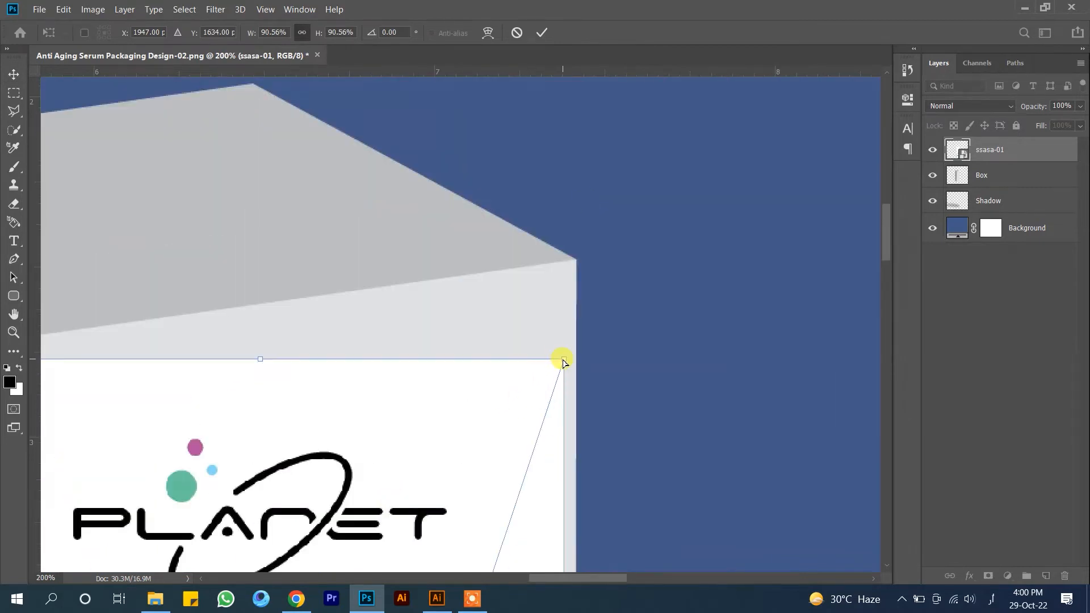
drag(564, 361, 575, 264)
drag(286, 352, 743, 307)
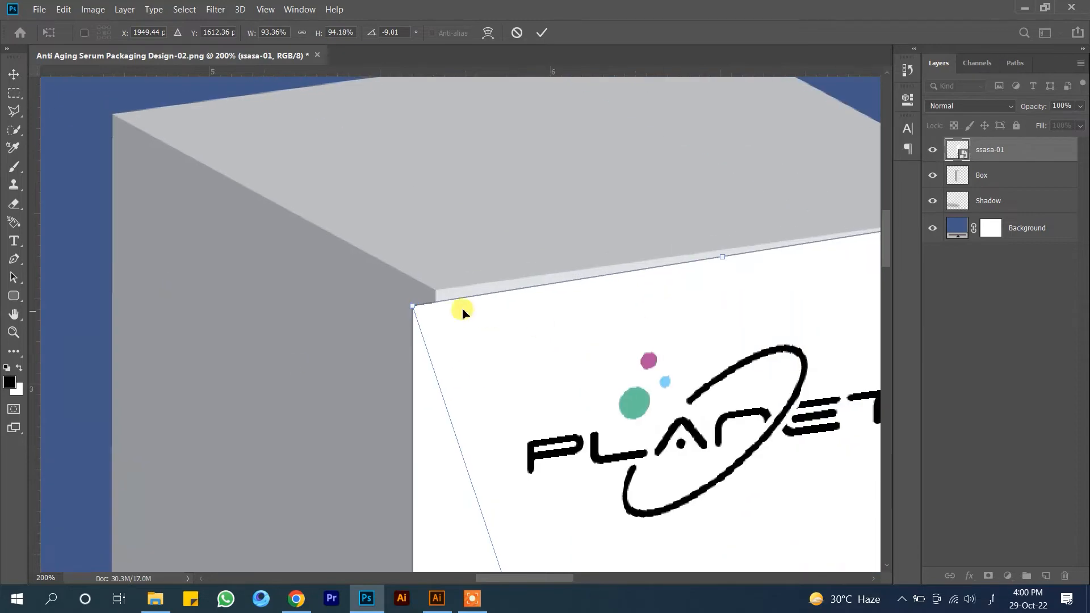
drag(412, 307, 441, 464)
- Fit the ssasa-01 artwork's lower corners to the front face's bottom edge, apply the transform and set the layer's blend mode to Multiply
scroll(441, 465, down, 5)
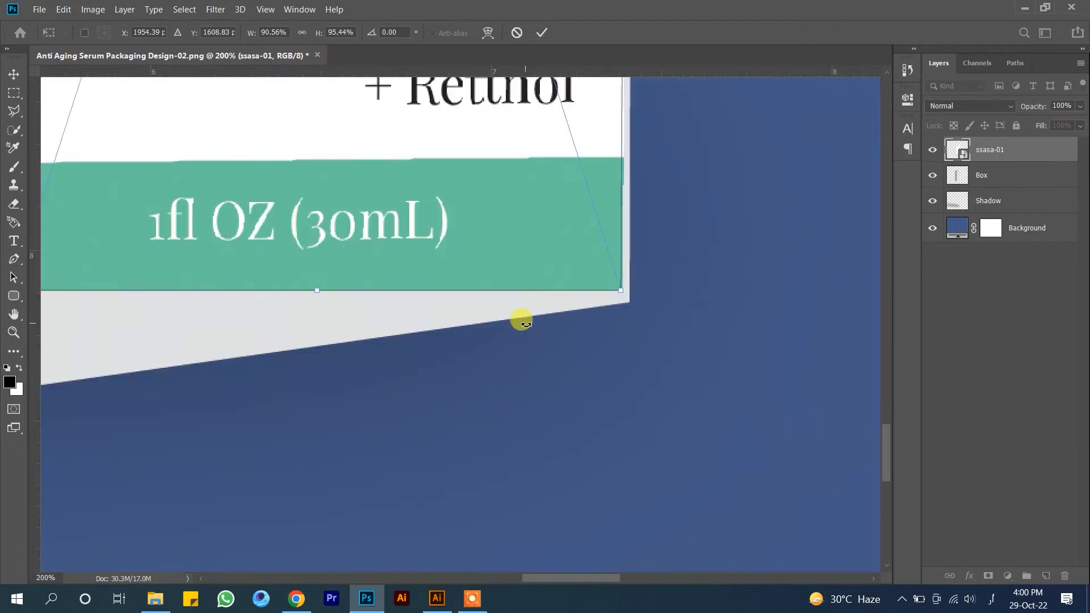
drag(619, 295, 626, 304)
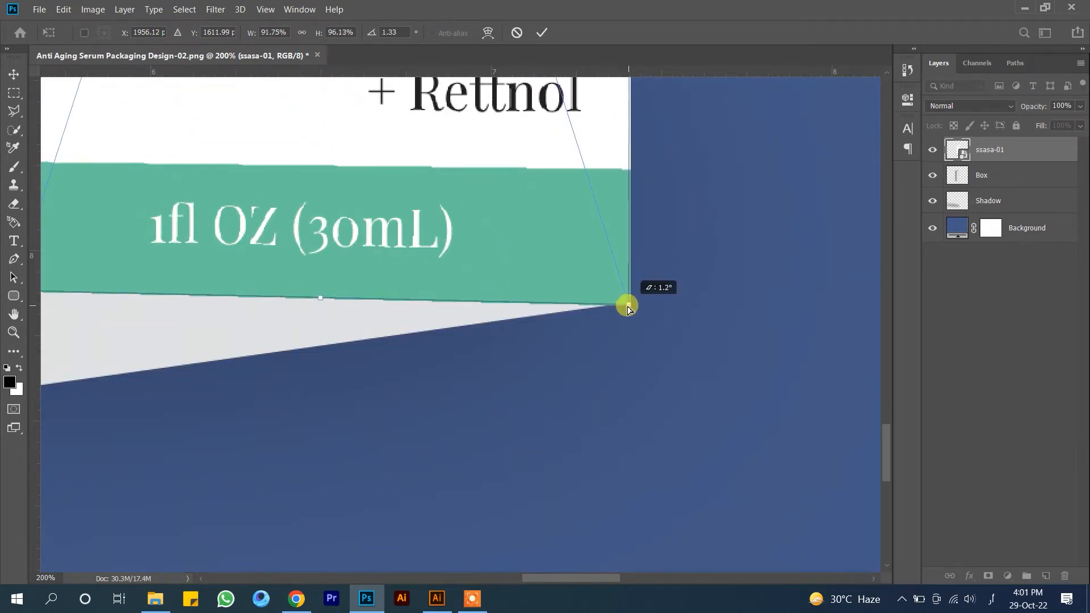
scroll(606, 311, left, 5)
drag(364, 310, 380, 383)
scroll(423, 288, up, 5)
scroll(423, 289, up, 10)
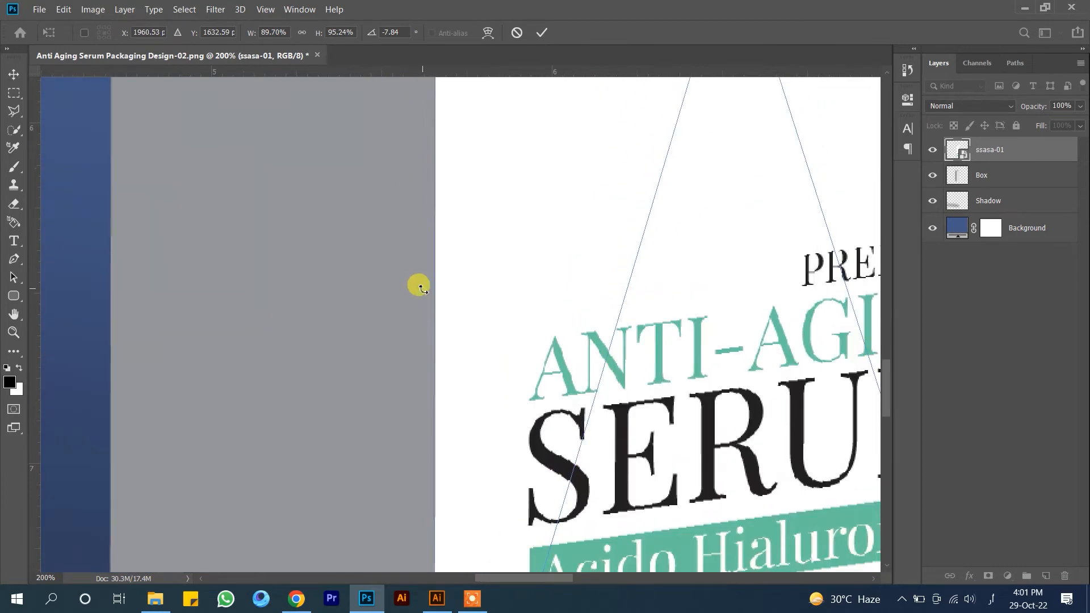
key(ctrl+0)
click(541, 33)
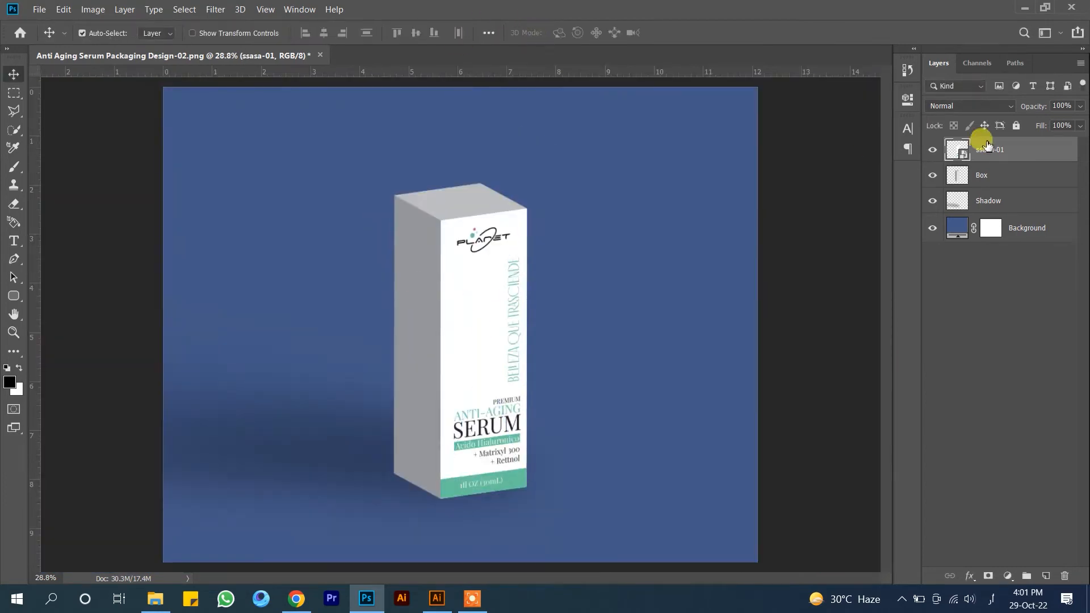
click(994, 107)
click(968, 154)
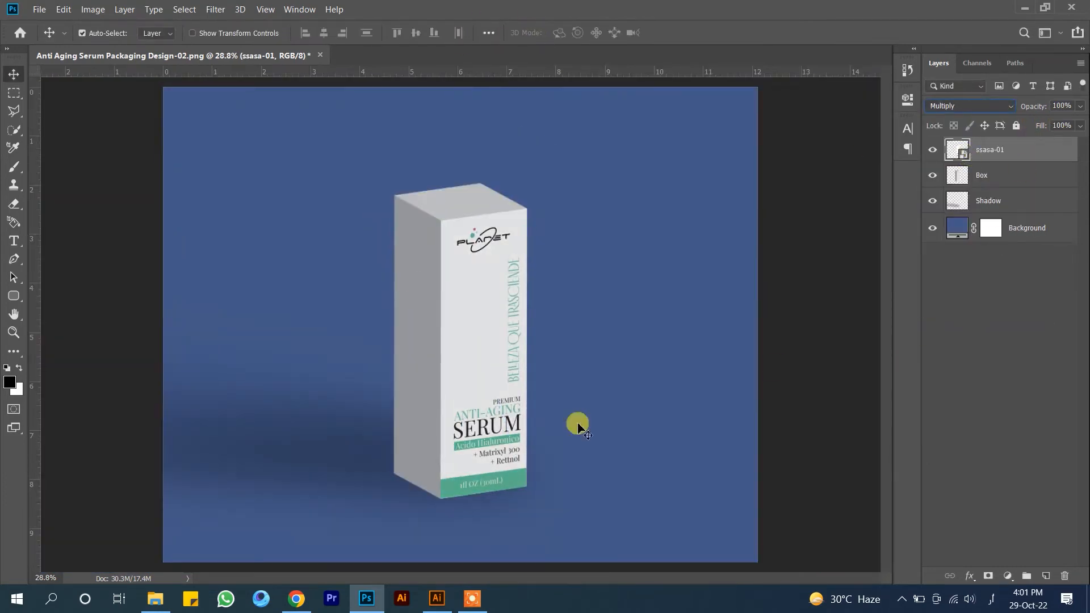
- Place the exported ssasa-02 artwork over the box's side face as a smart object and name its layer Side
click(155, 599)
drag(445, 153, 380, 507)
drag(414, 360, 348, 359)
click(542, 32)
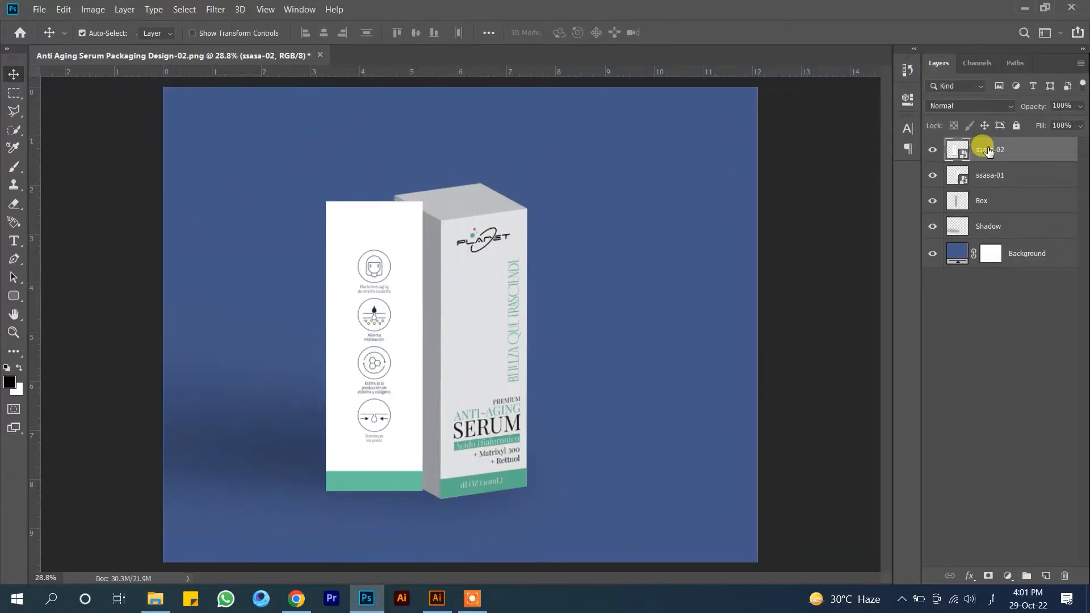
right_click(988, 150)
click(882, 136)
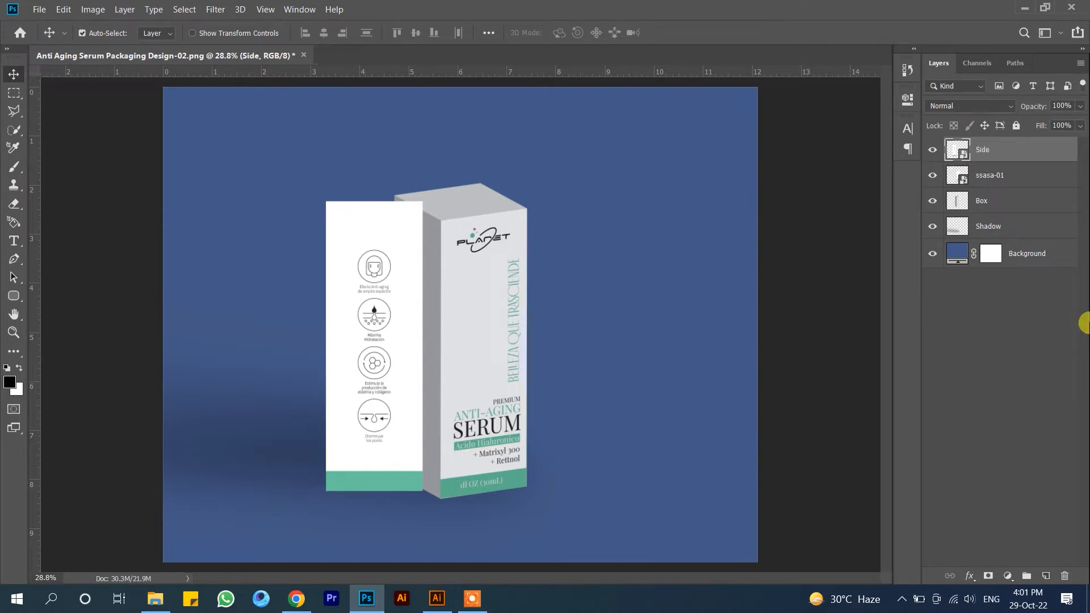
- Rename the ssasa-01 layer to Front
double_click(989, 175)
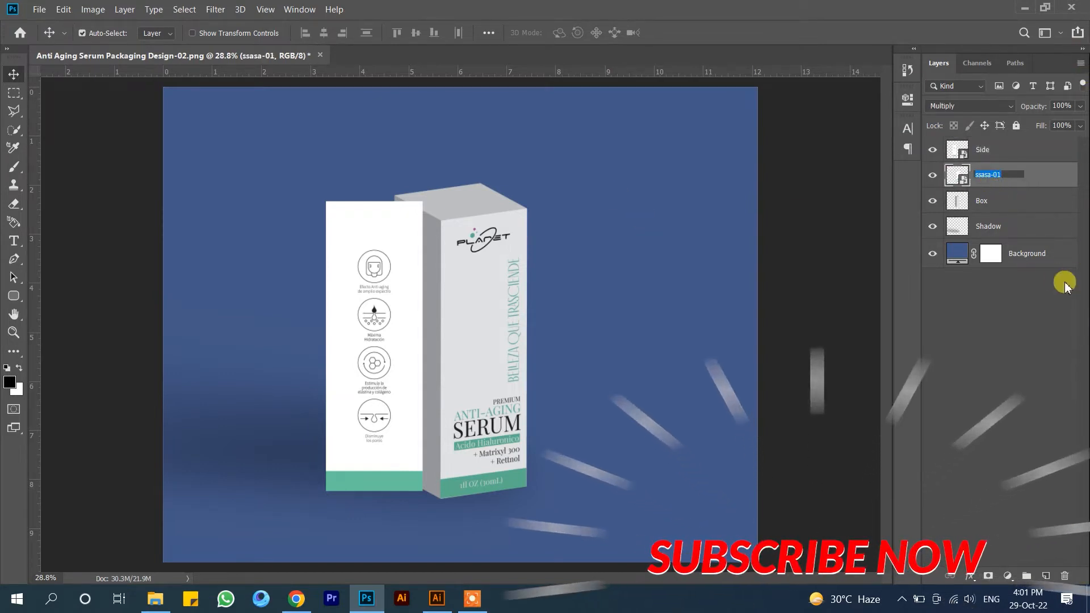
text(Front)
key(Return)
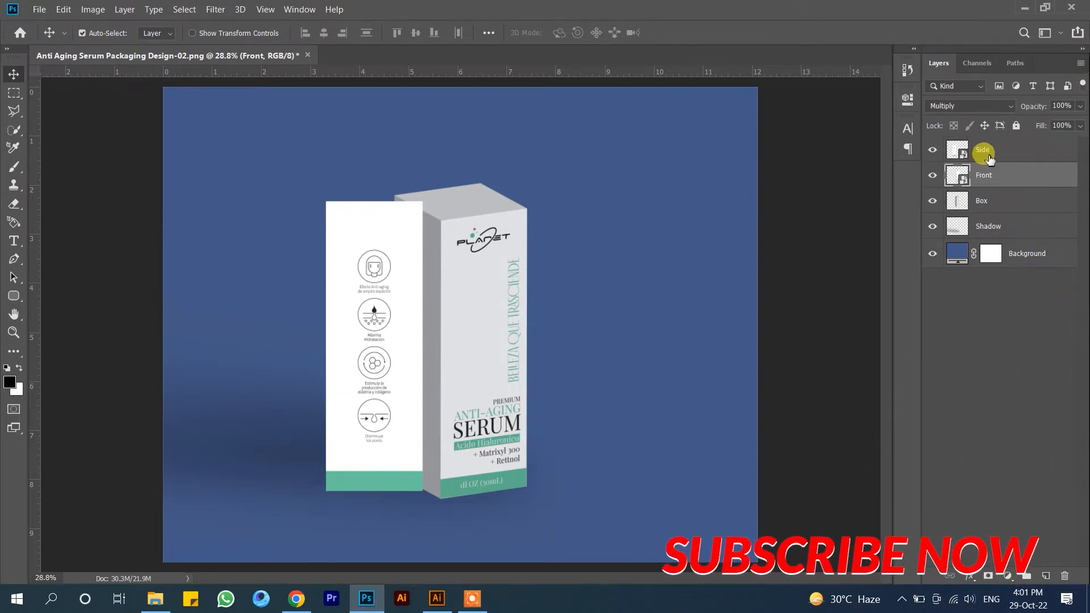
- Scale the Side artwork to about 76.79% and move it flush against the vertical edge between the box's side and front faces
click(952, 149)
key(ctrl+plus)
key(ctrl+plus)
key(ctrl+t)
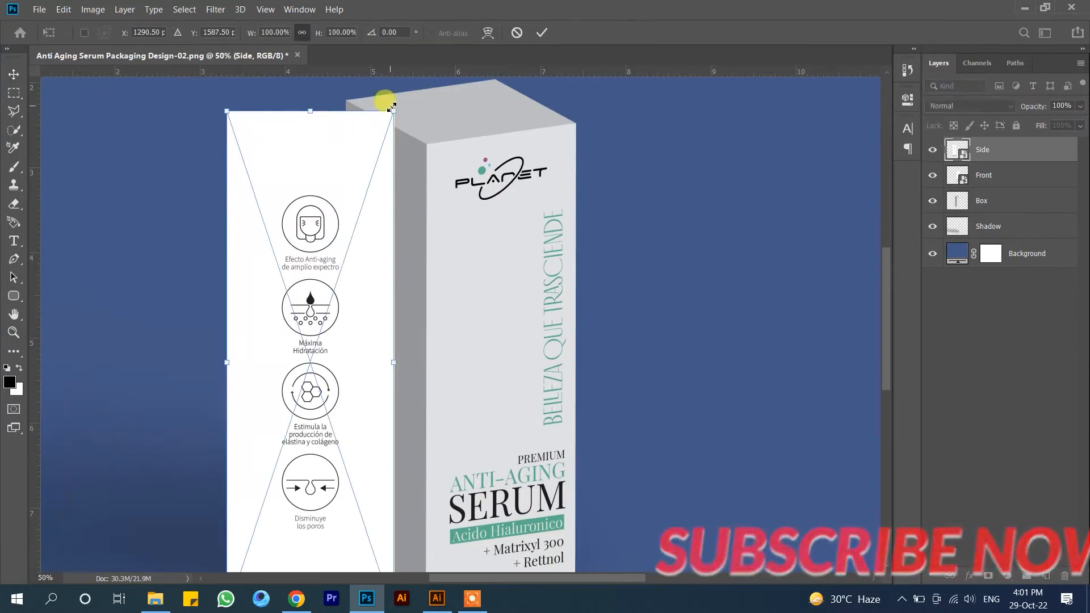
drag(391, 111, 371, 132)
key(alt+shift)
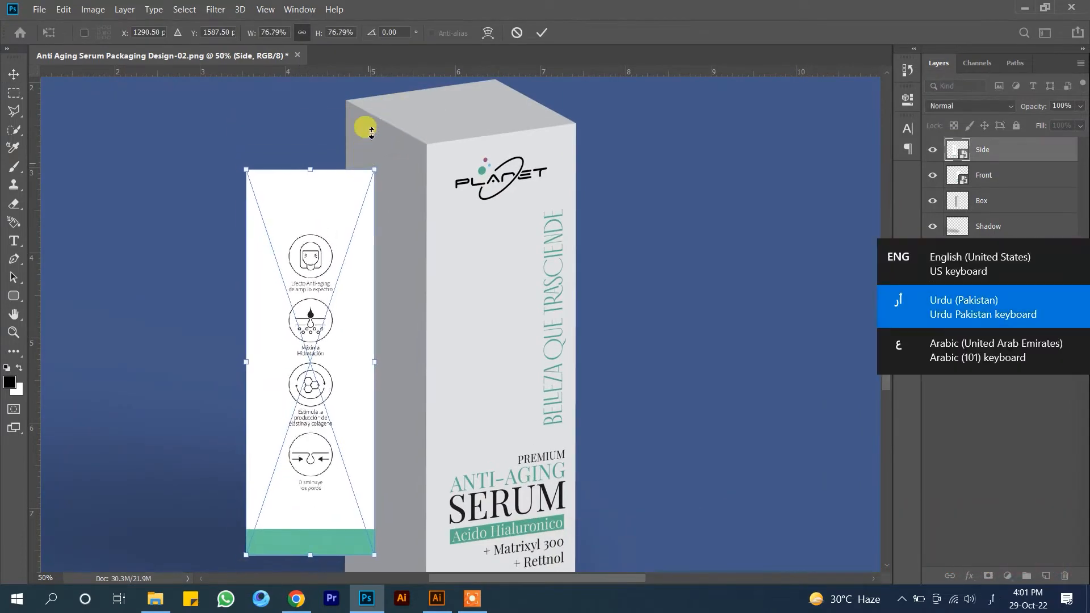
click(541, 32)
drag(359, 190, 410, 187)
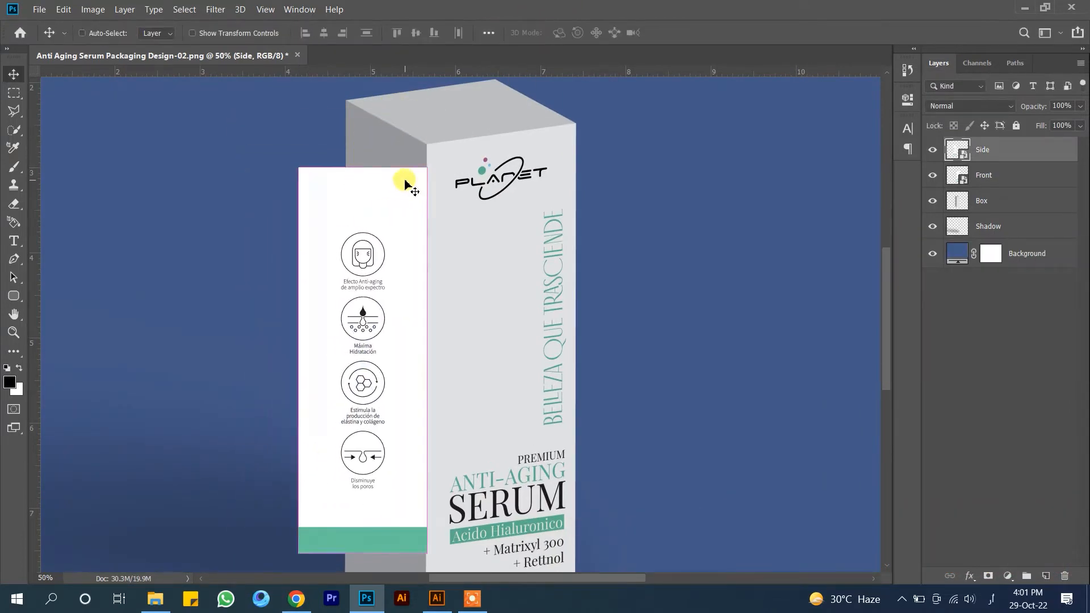
- Skew the Side artwork's upper corners onto the two top corners of the box's side face
key(ctrl+plus)
key(ctrl+plus)
key(ctrl+plus)
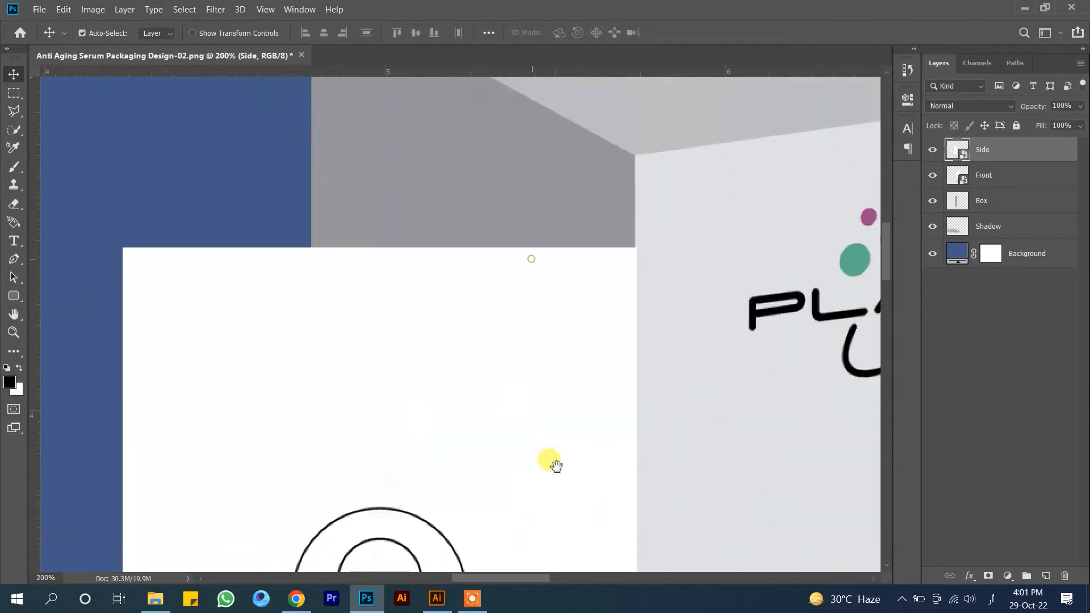
scroll(555, 466, up, 2)
key(ctrl+t)
drag(635, 278, 637, 187)
drag(202, 308, 253, 406)
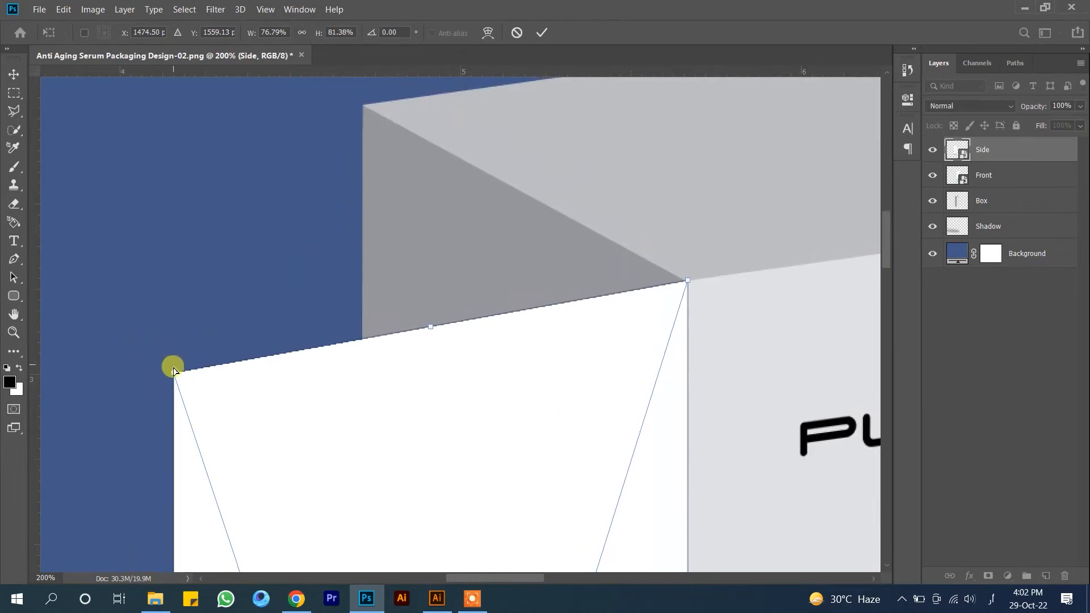
drag(174, 370, 365, 169)
drag(357, 206, 361, 108)
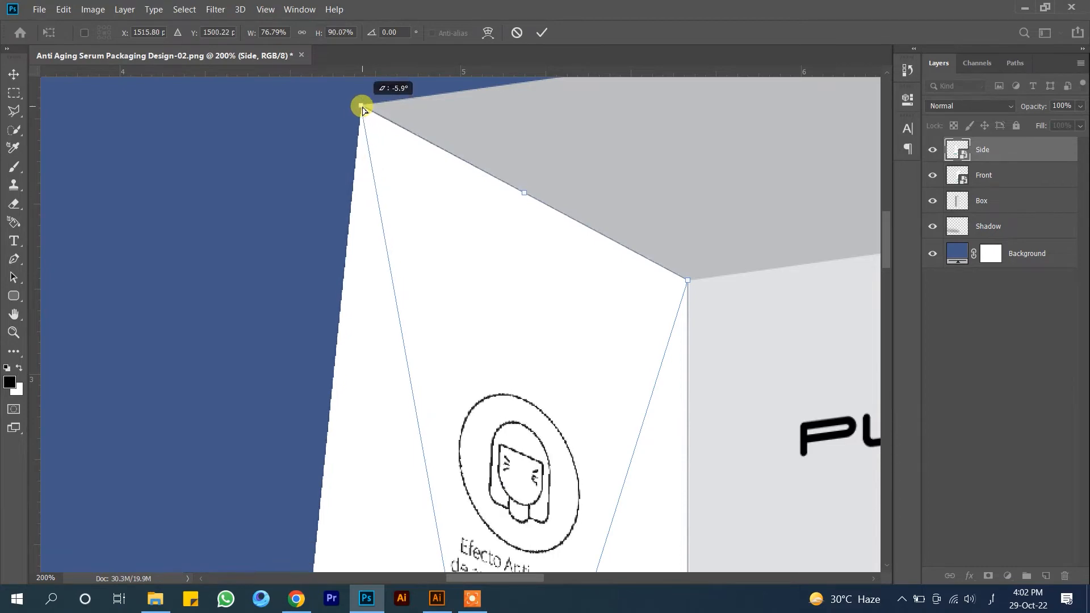
- Fit the Side artwork's lower corners to the side face's bottom edge, apply the transform and set the layer's blend mode to Multiply
scroll(530, 360, down, 10)
scroll(562, 419, down, 10)
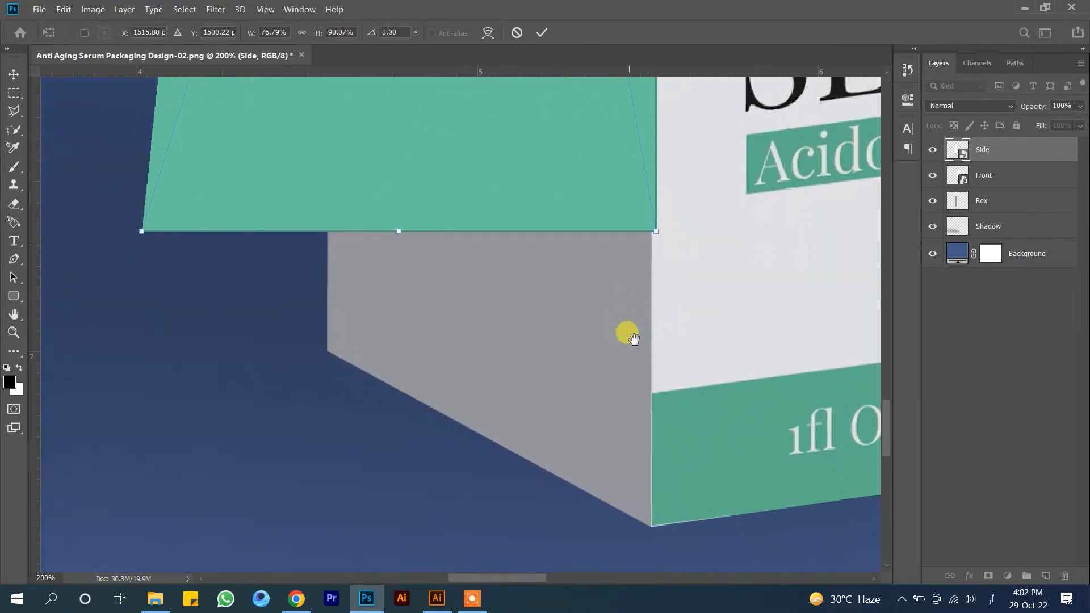
drag(654, 225, 654, 524)
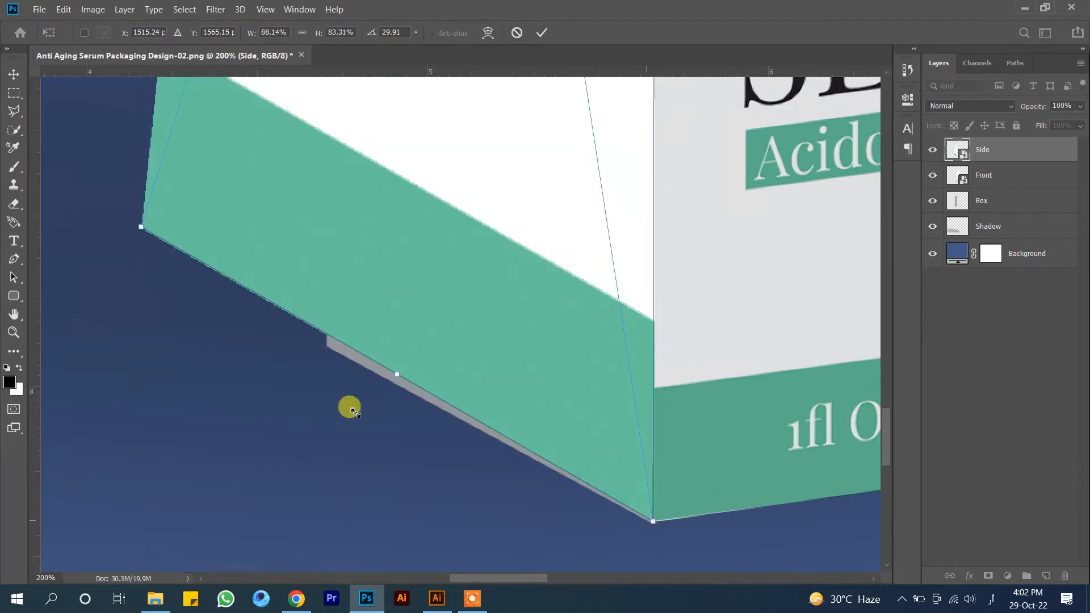
scroll(167, 222, left, 2)
drag(178, 225, 364, 344)
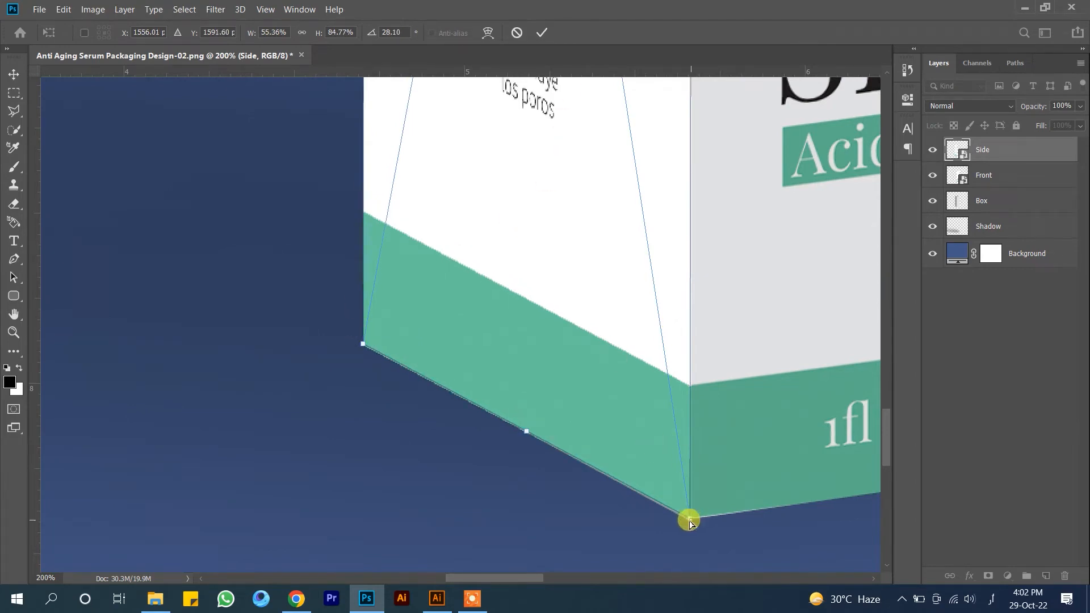
click(548, 35)
key(ctrl+0)
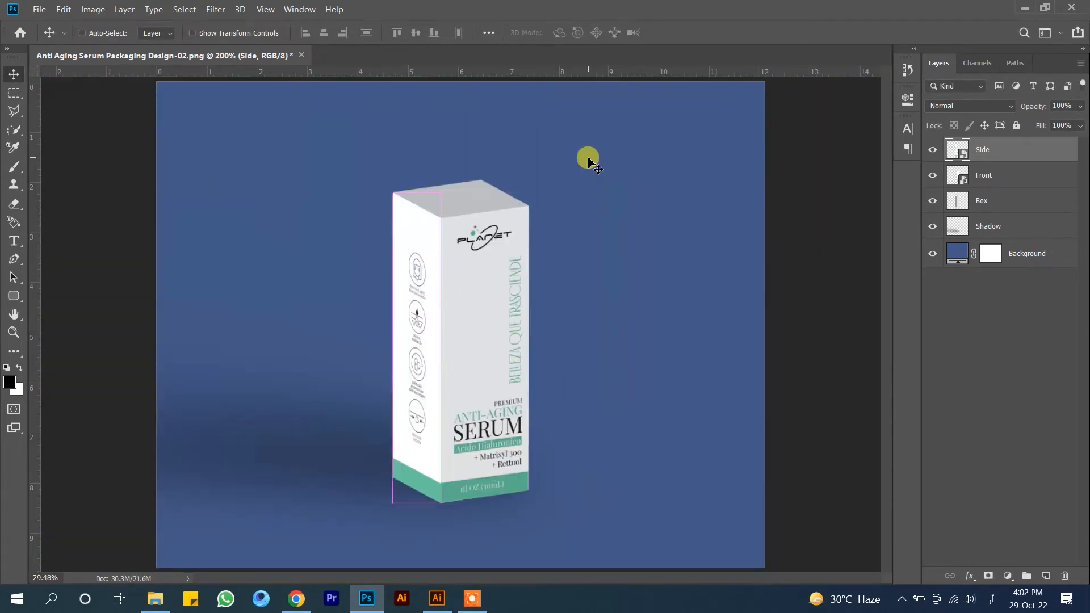
click(1007, 104)
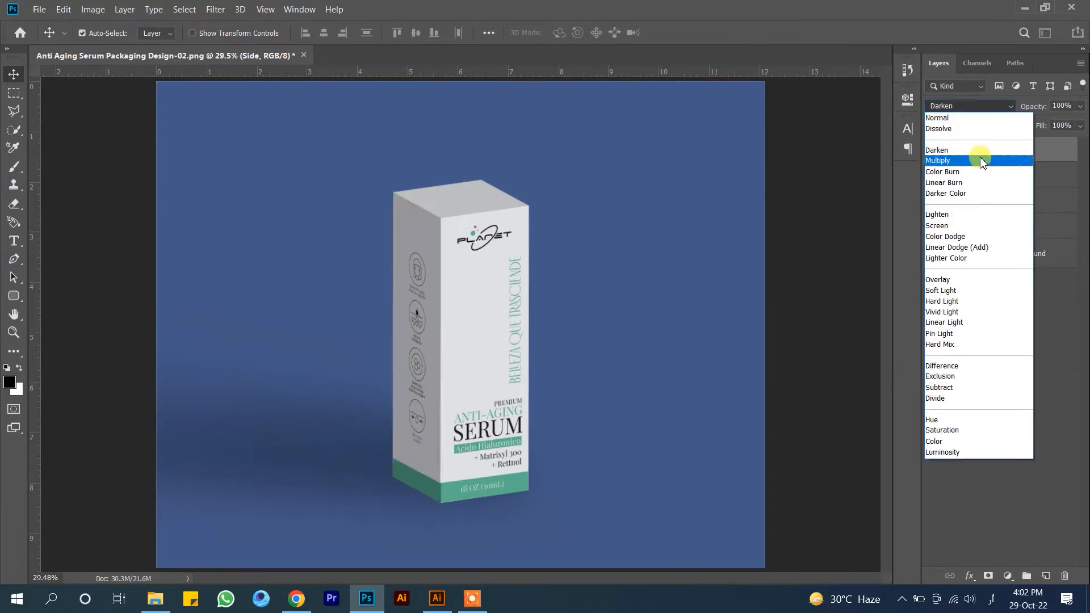
click(981, 161)
- Place the exported ssasa-03 artwork over the box, name its layer TOP and convert it to a smart object
click(183, 607)
drag(519, 176, 444, 193)
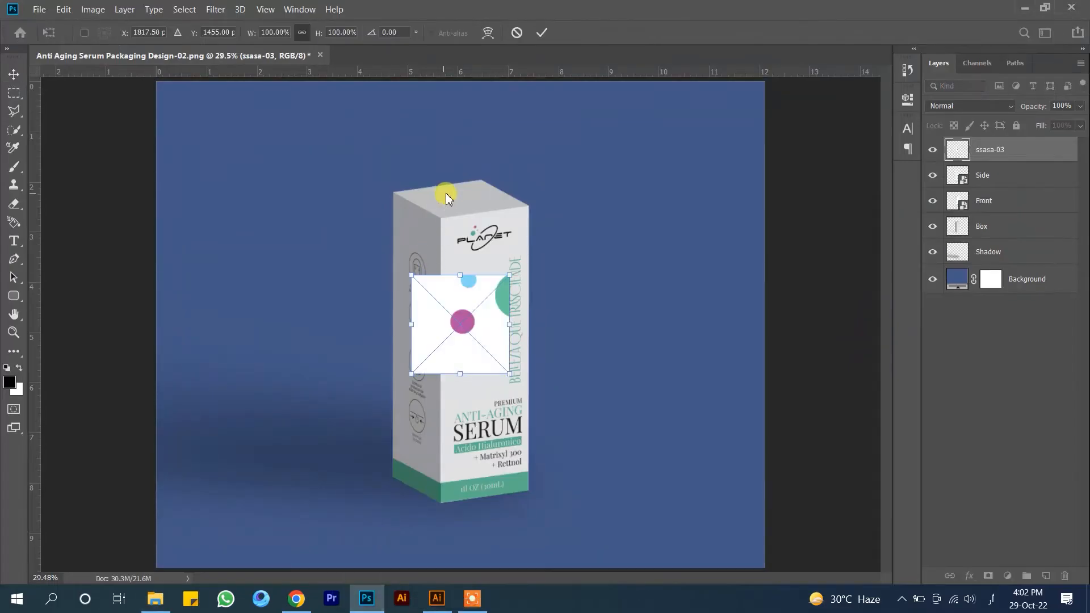
key(Return)
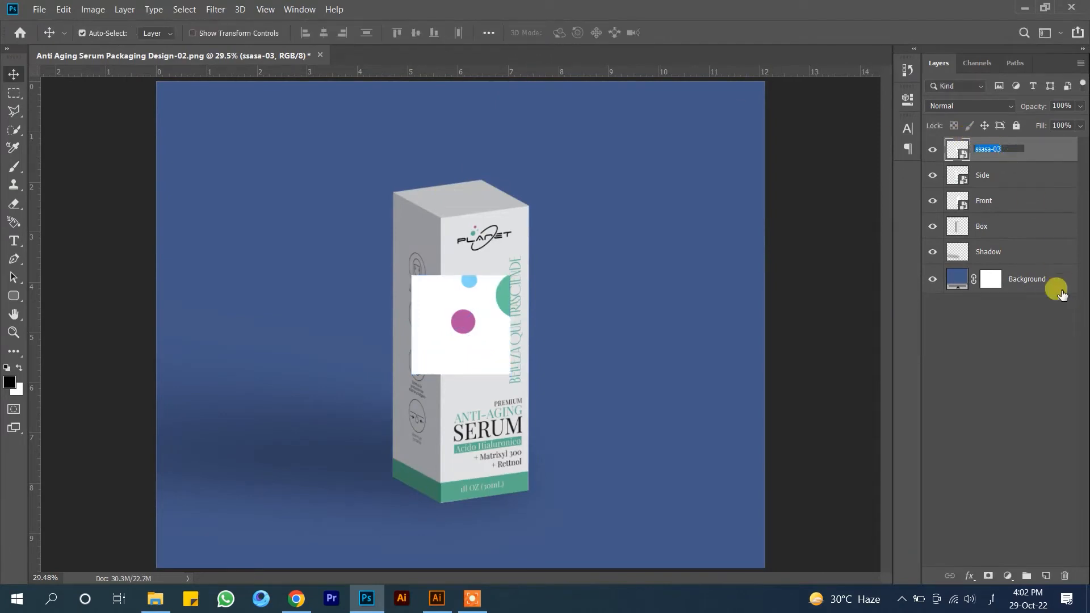
key(super+space)
key(BackSpace)
right_click(988, 158)
click(869, 136)
- Move the TOP artwork onto the box's top face and shrink it to about 45.18% width and 38.34% height
key(ctrl+plus)
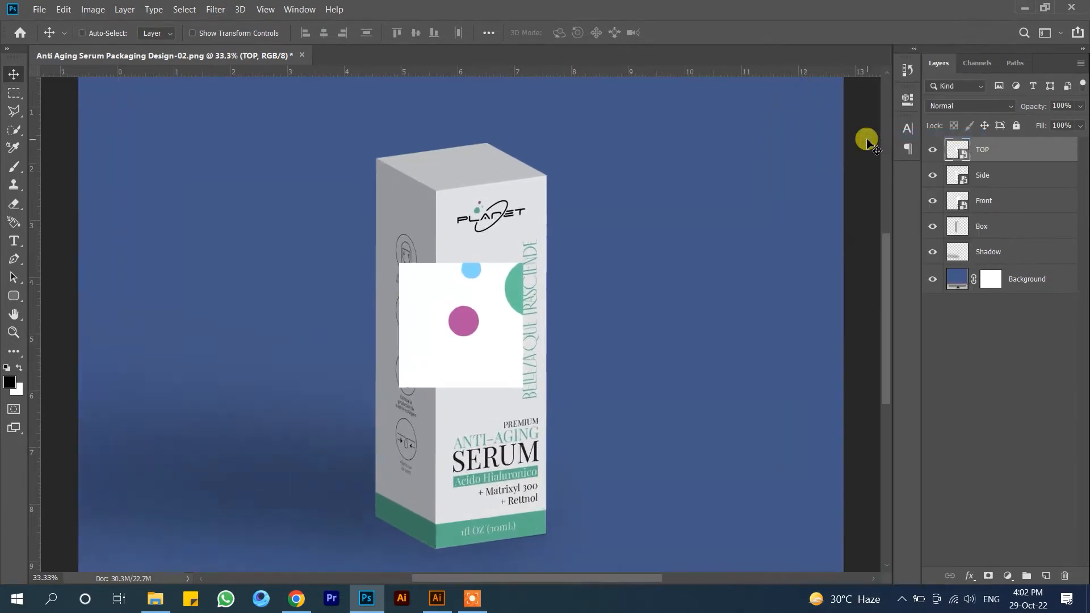
key(ctrl+plus)
drag(502, 457, 461, 317)
key(ctrl+plus)
key(ctrl+t)
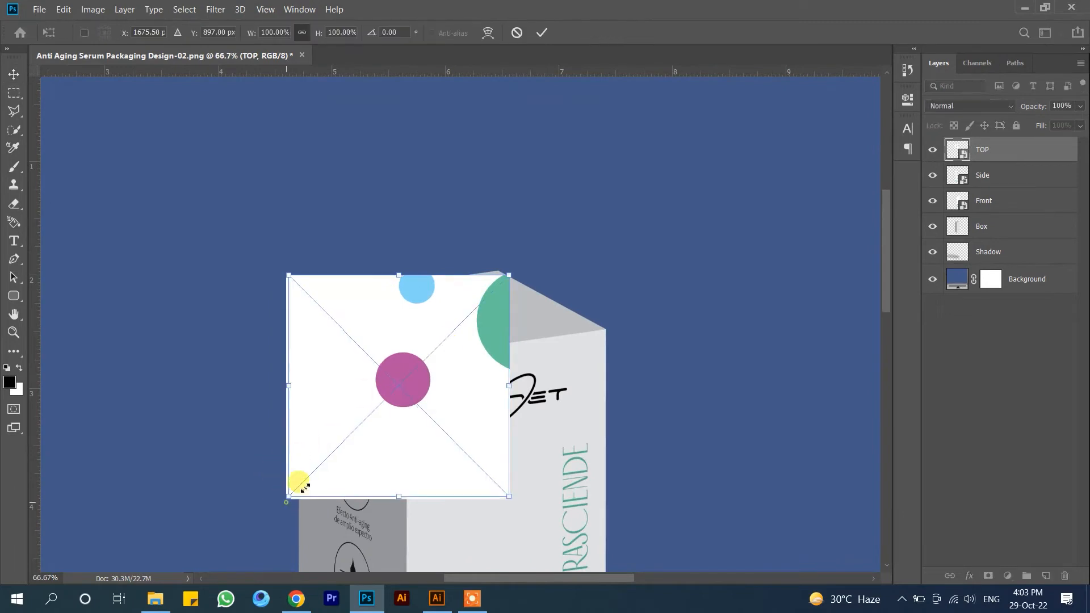
drag(305, 487, 406, 355)
- Skew the TOP artwork's two right corners onto the back and right corners of the box's top face
key(ctrl+plus)
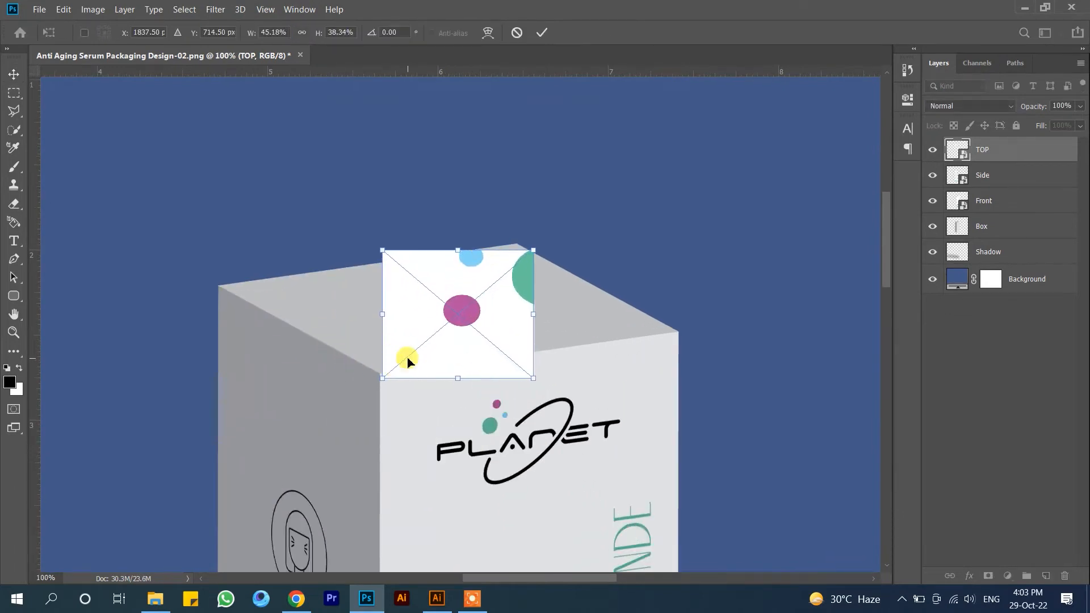
key(ctrl+plus)
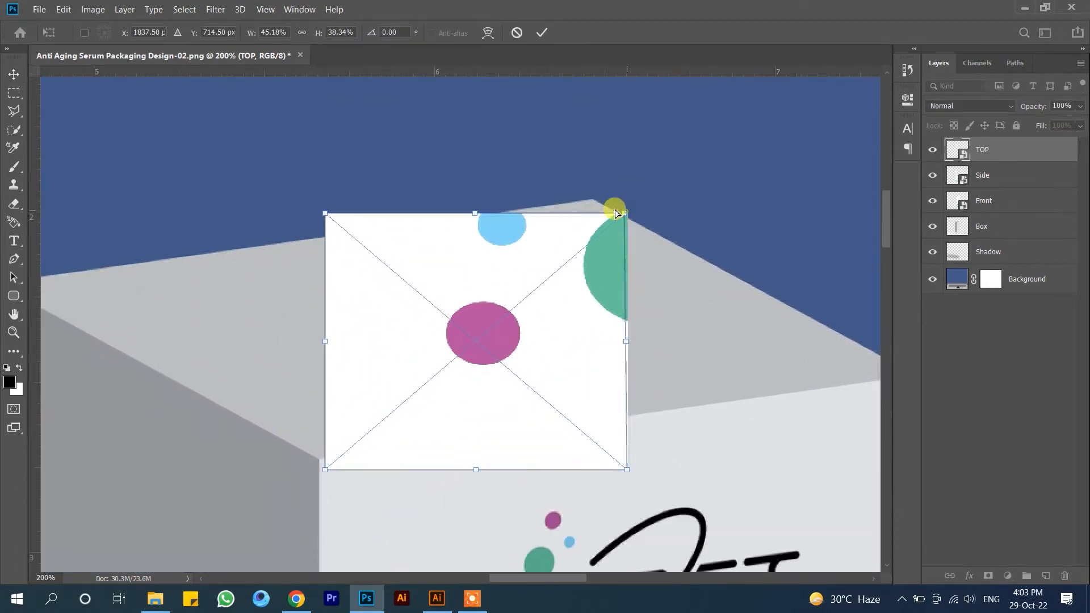
drag(616, 214, 593, 197)
drag(644, 381, 434, 370)
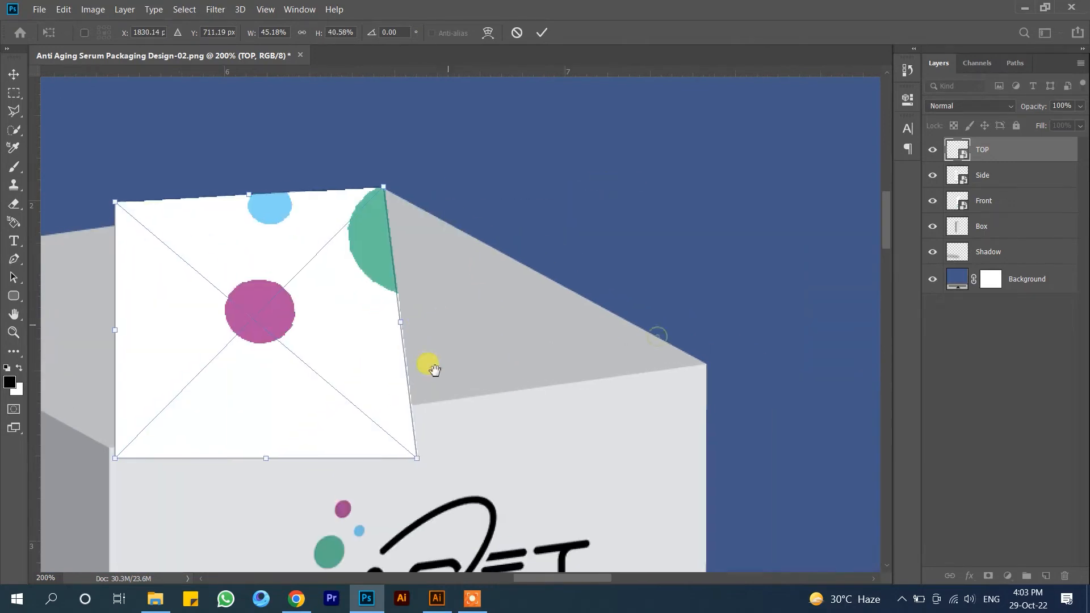
drag(416, 460, 793, 420)
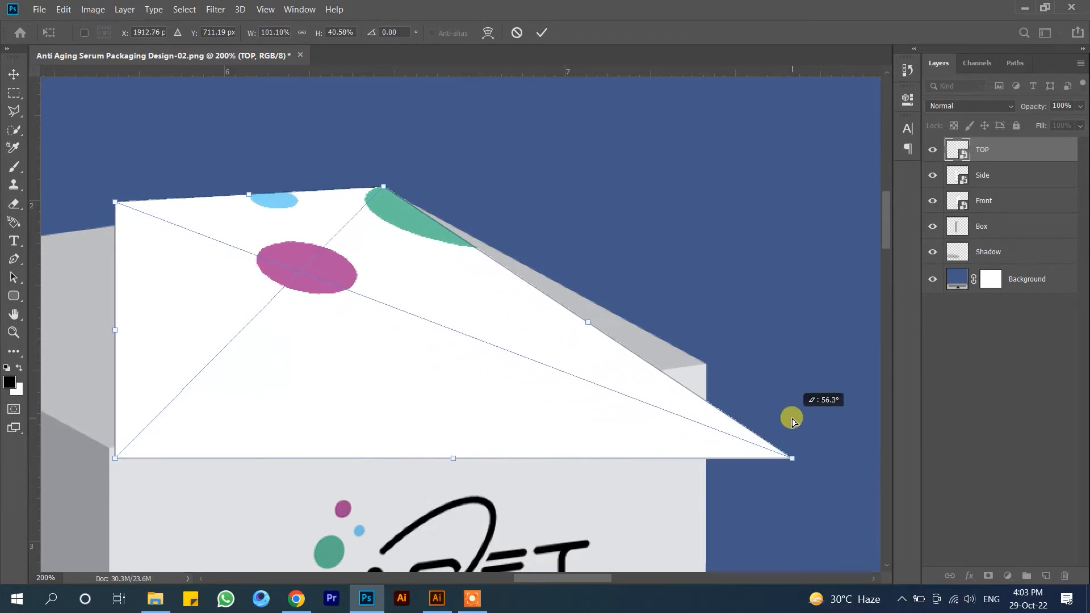
drag(793, 461, 702, 370)
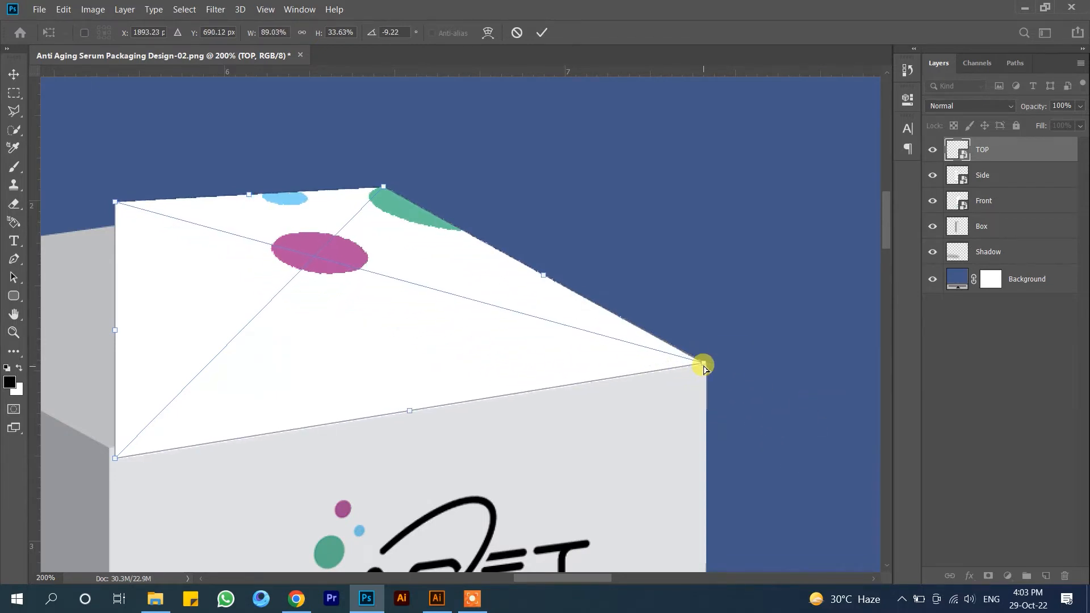
- Fit the TOP artwork's two left corners to the top face, apply the transform and set the layer's blend mode to Multiply
drag(311, 363, 571, 314)
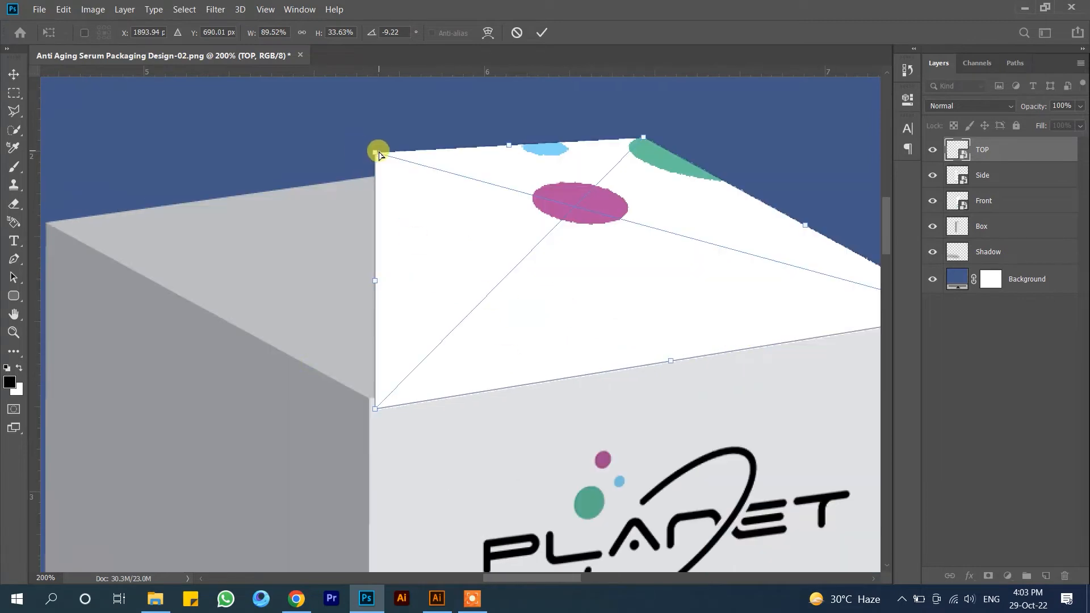
drag(379, 155, 194, 201)
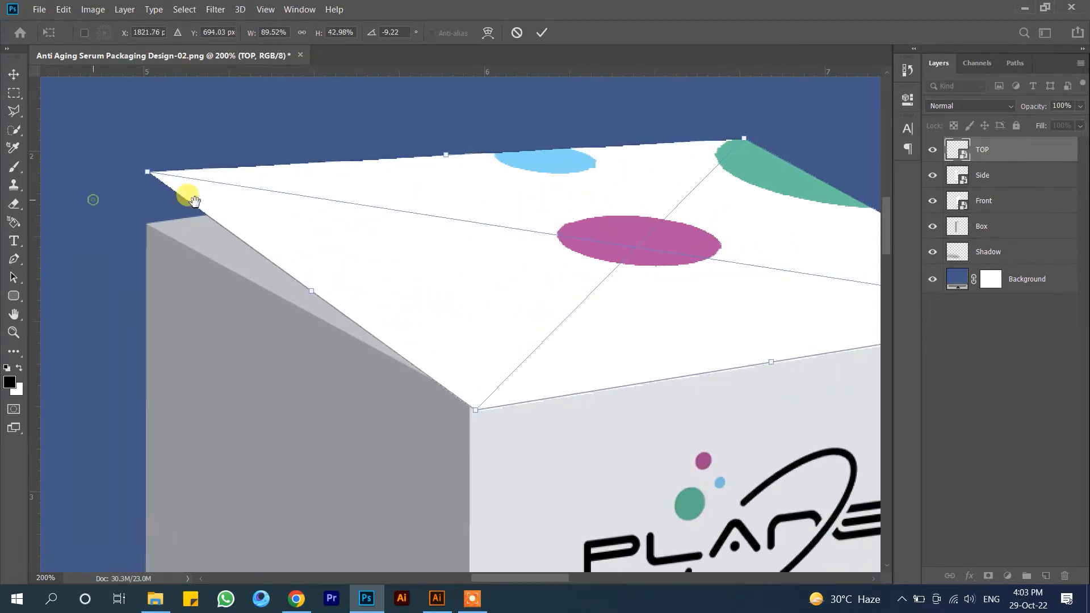
drag(146, 175, 145, 222)
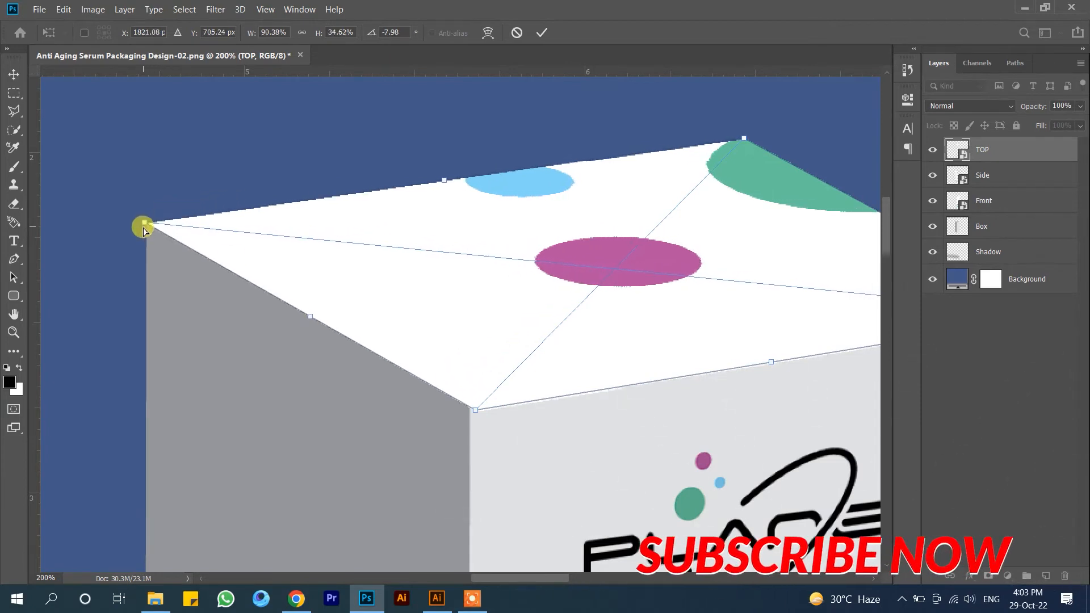
drag(470, 409, 470, 413)
click(548, 35)
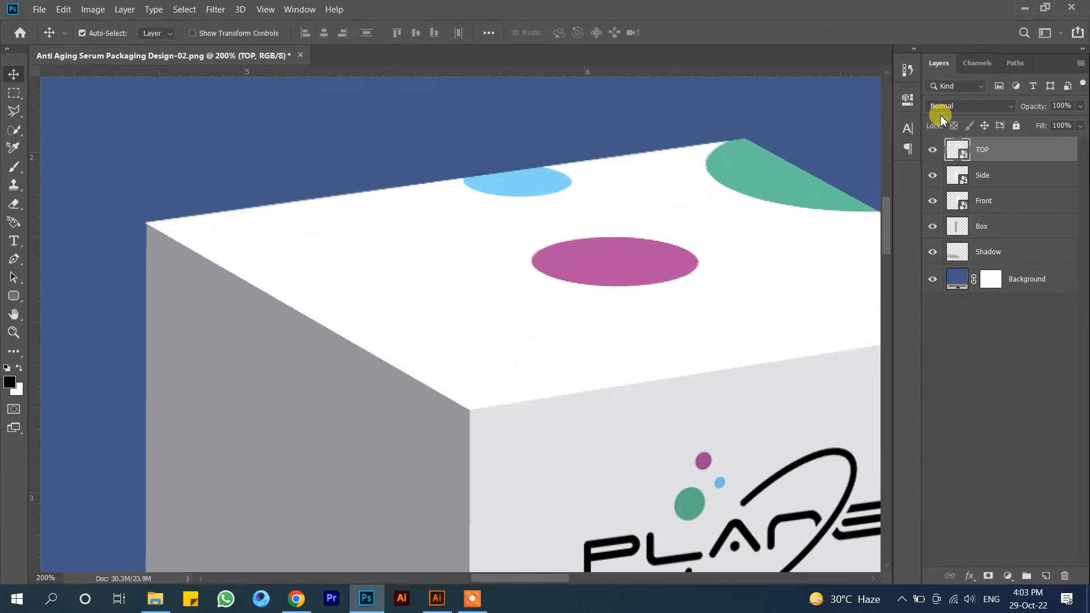
click(968, 105)
click(961, 151)
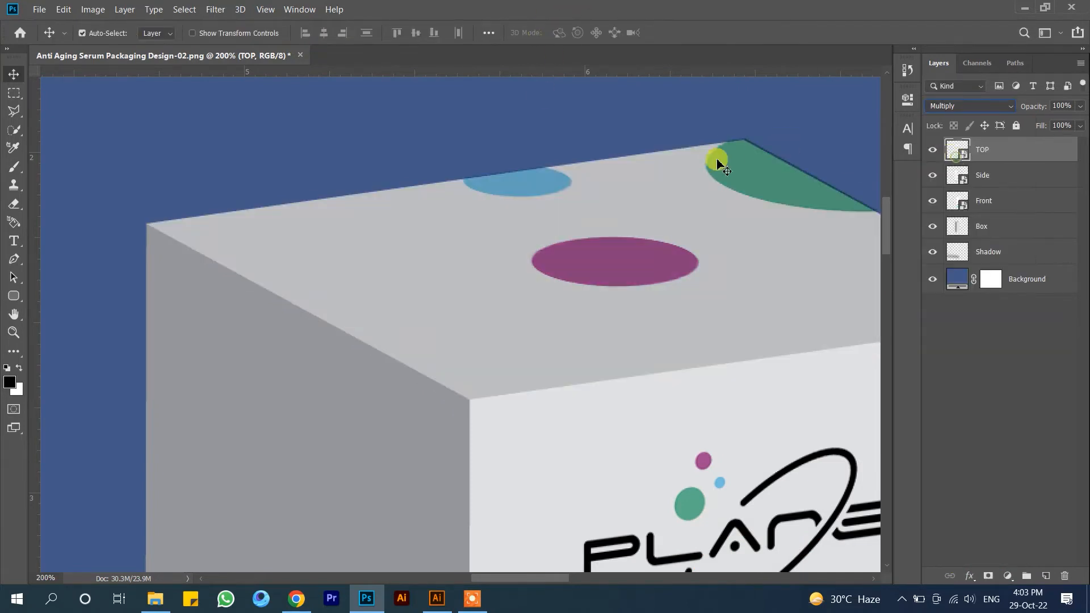
- Clip the Front, Side and TOP layers together to the Box layer with clipping masks
key(z)
drag(591, 192, 629, 239)
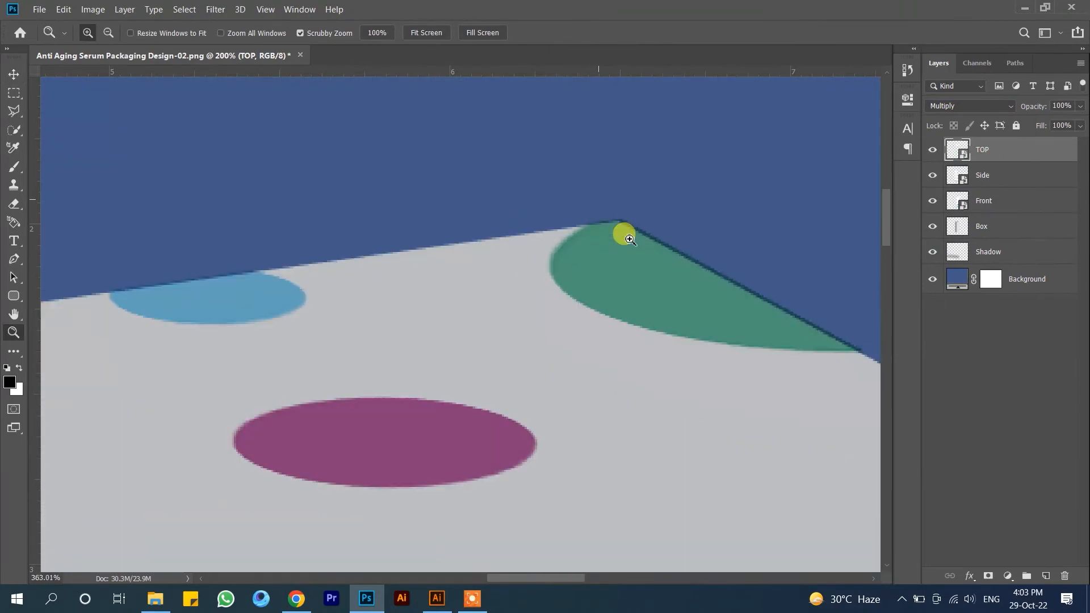
click(989, 200)
shift+click(996, 152)
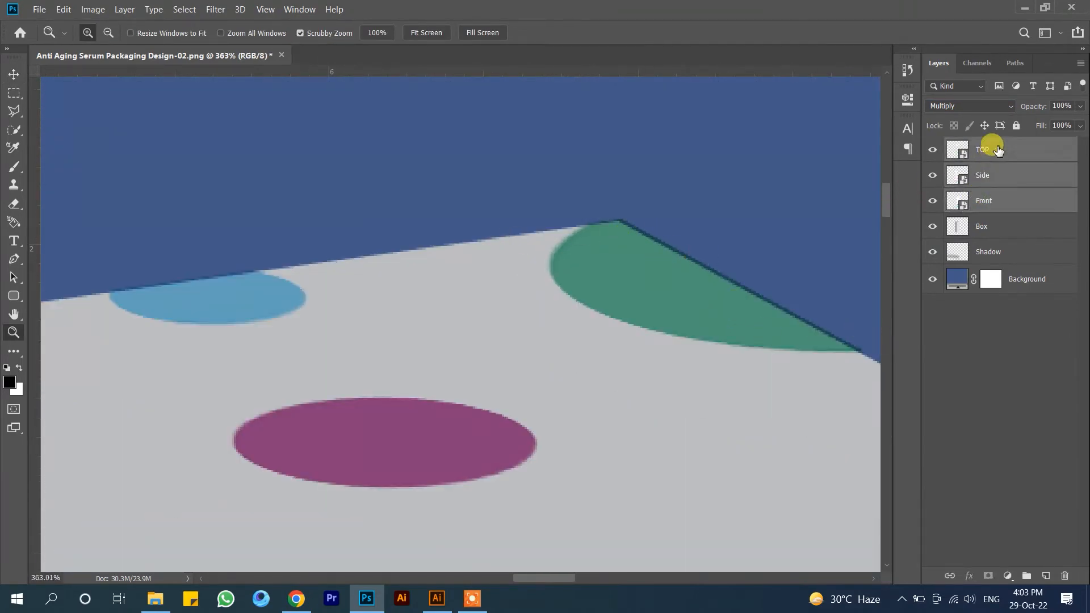
right_click(997, 150)
click(873, 294)
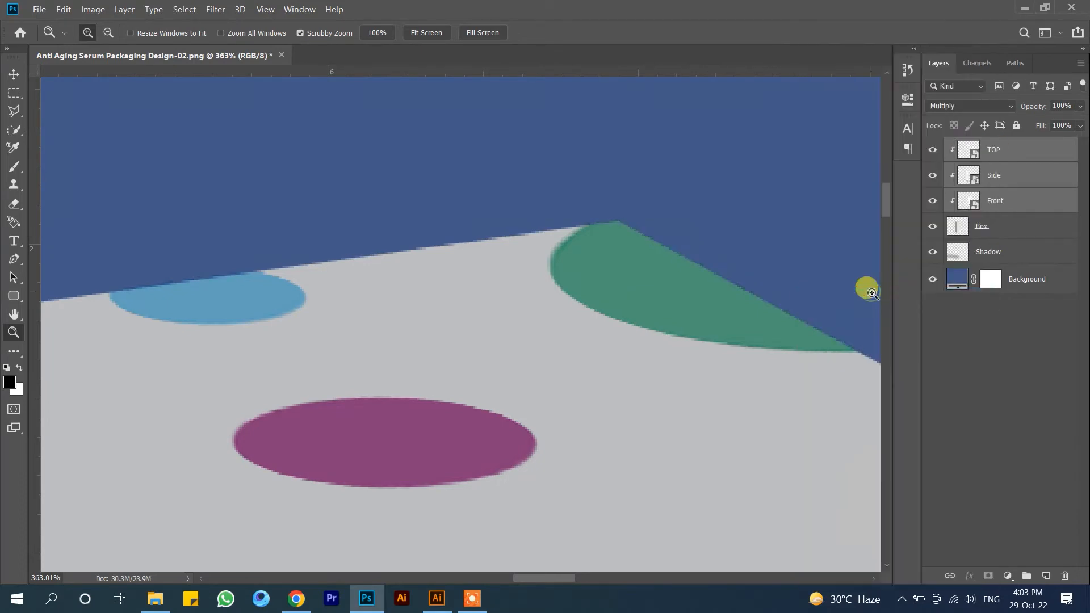
- Recolour the Background fill layer with the purple sampled from the circle on the box's top face
key(ctrl+0)
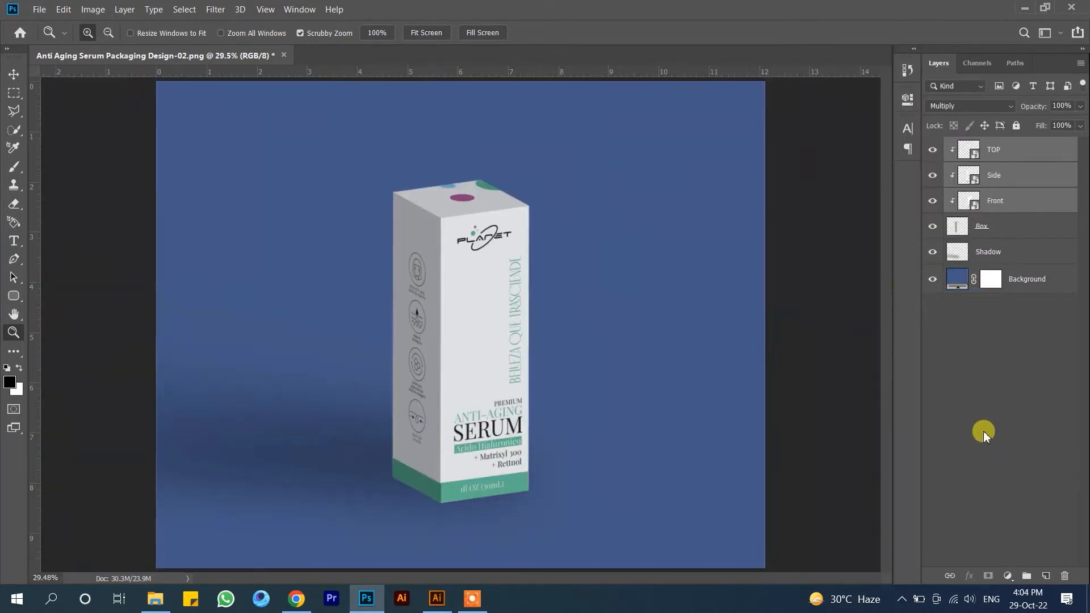
double_click(946, 273)
click(459, 486)
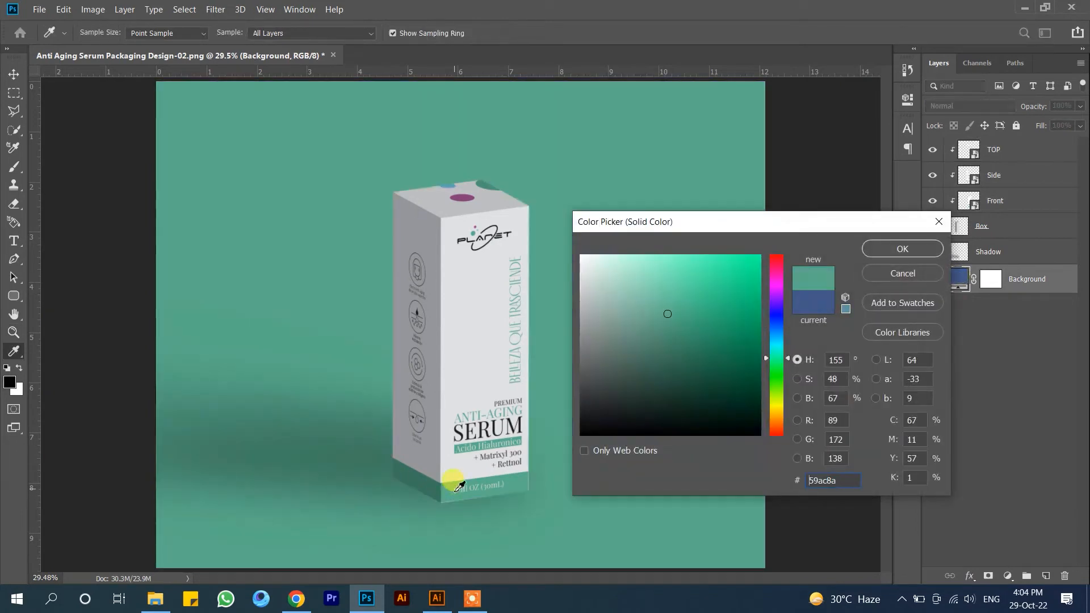
mouse_move(469, 197)
mouse_down()
mouse_move(464, 186)
mouse_move(488, 183)
mouse_move(454, 183)
mouse_move(470, 195)
mouse_up()
click(917, 245)
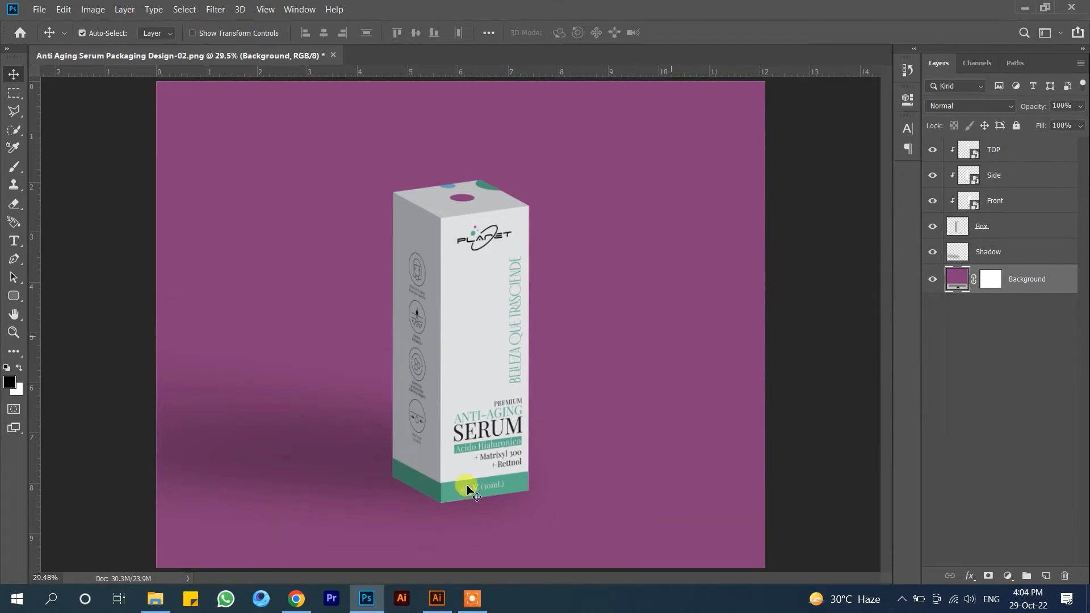
- Switch to Chrome and open freepik.com
click(307, 602)
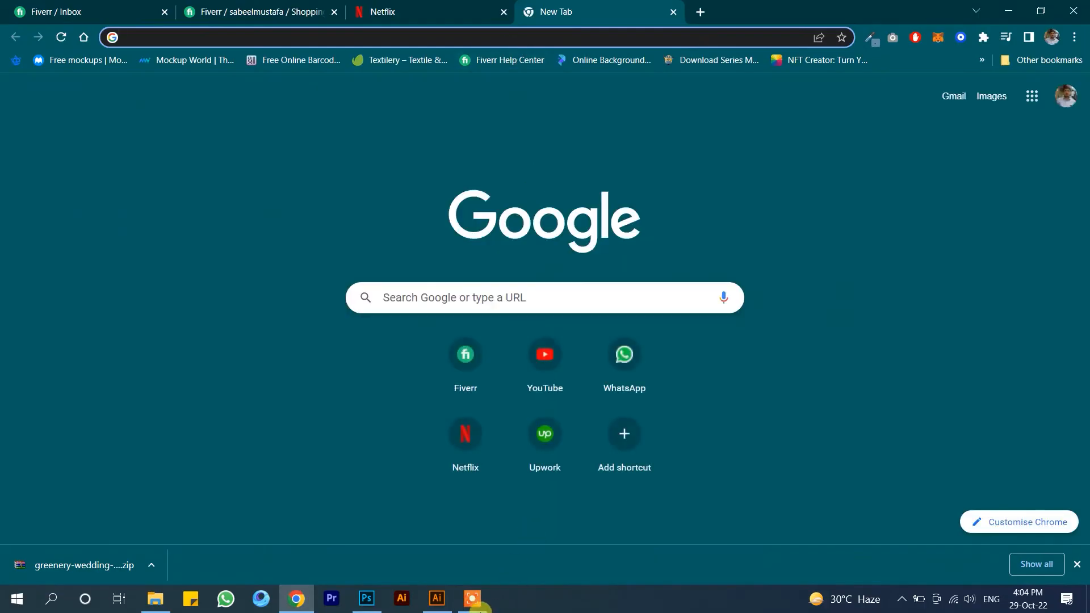
click(472, 601)
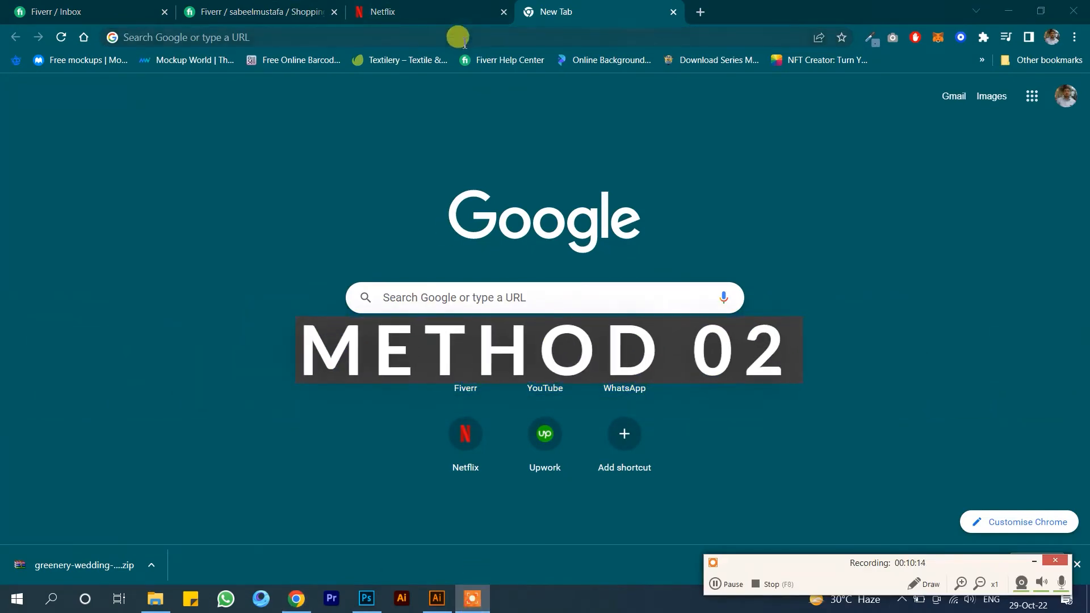
click(461, 38)
text(fr)
key(Return)
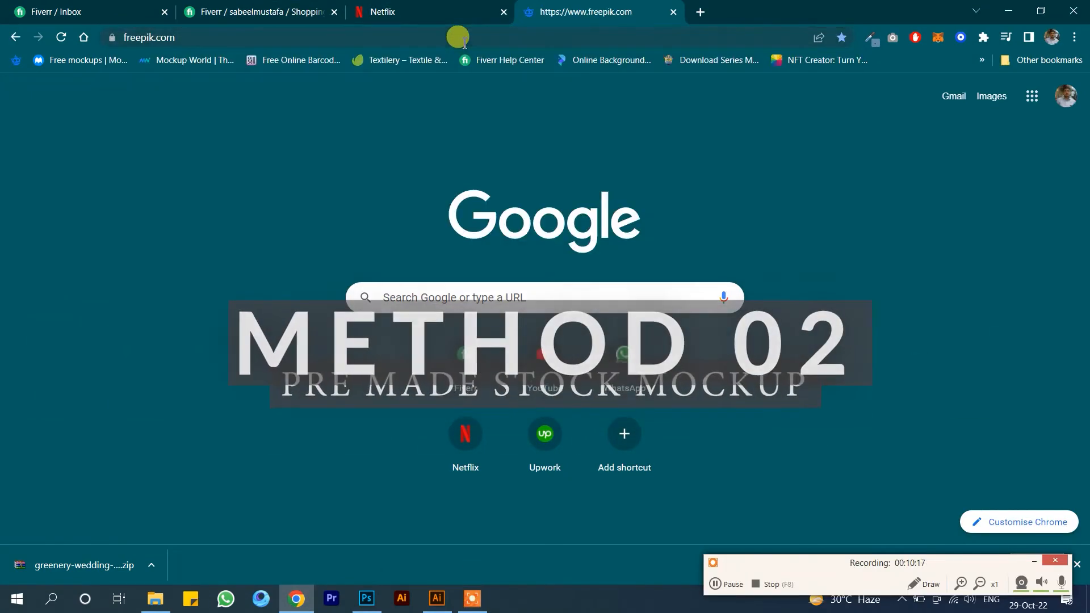
click(700, 12)
click(623, 37)
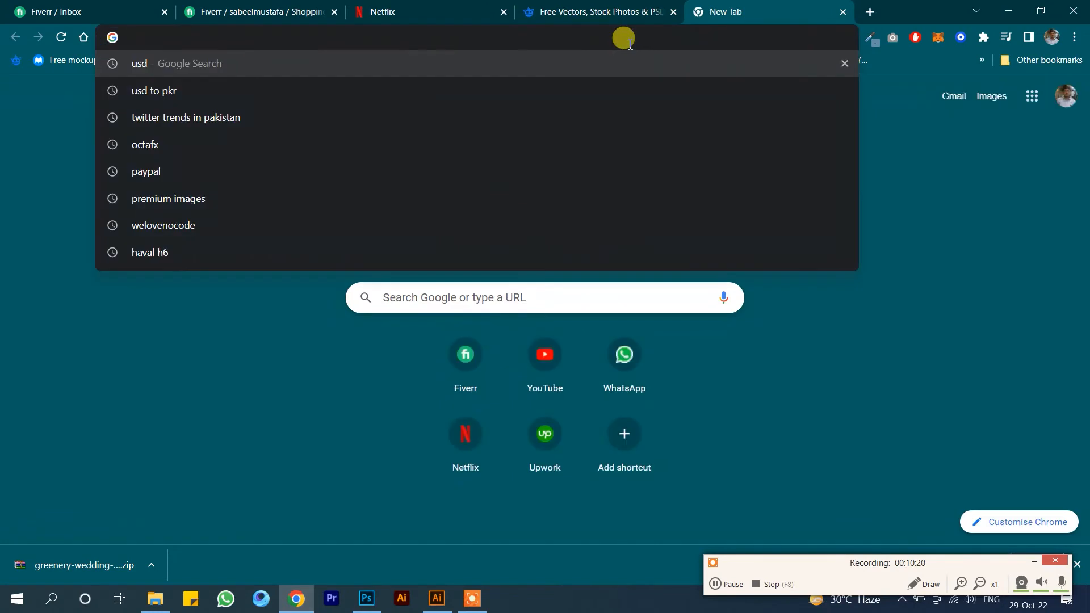
click(67, 60)
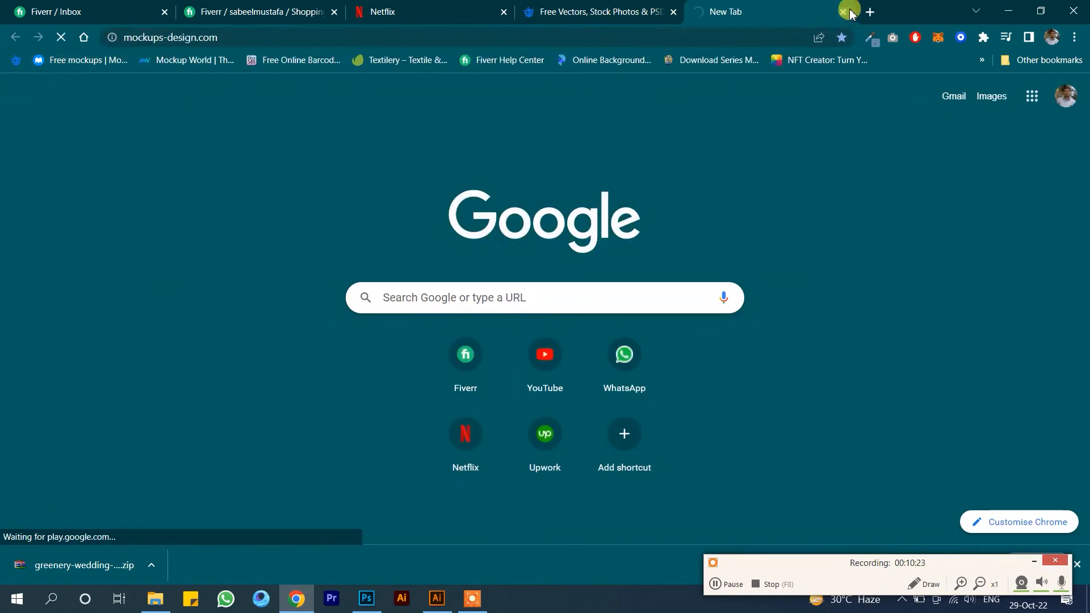
click(870, 12)
click(667, 12)
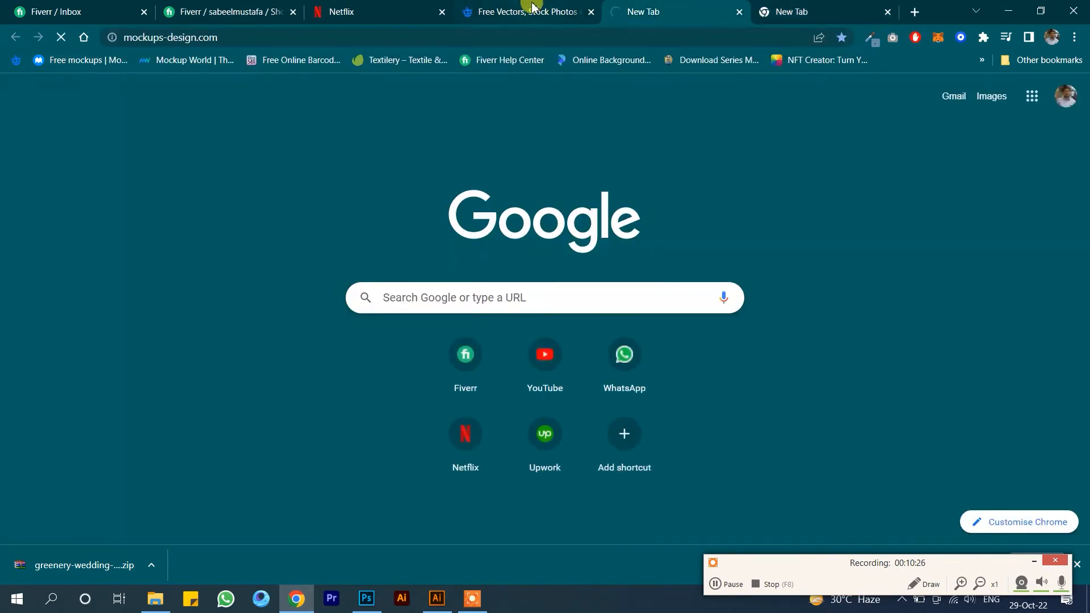
click(531, 12)
click(739, 12)
click(738, 12)
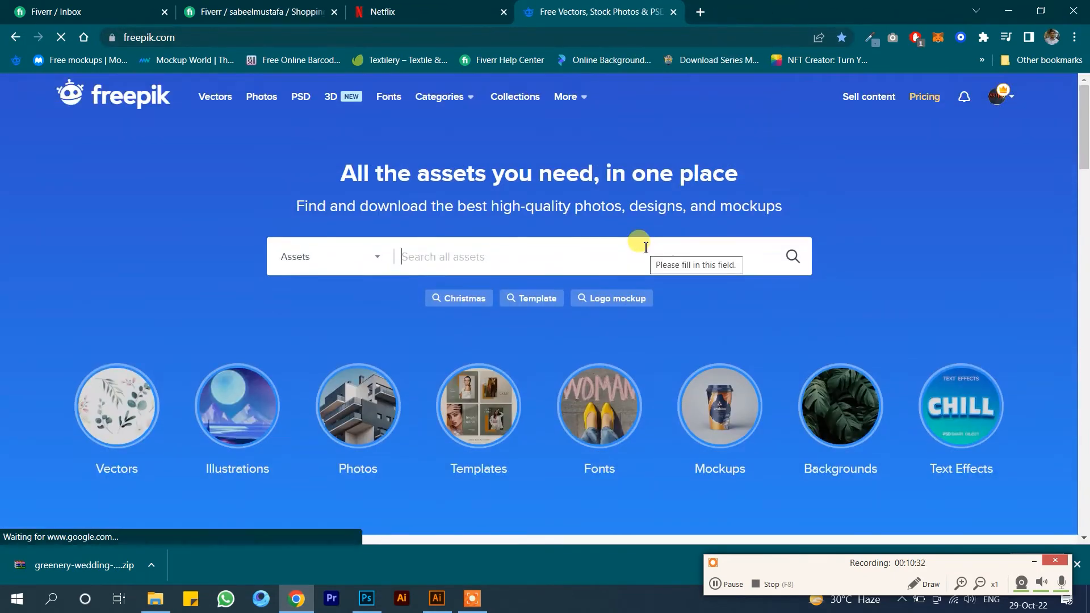
- Search all Freepik assets for "box mockup"
click(646, 248)
text(box mockup)
key(Return)
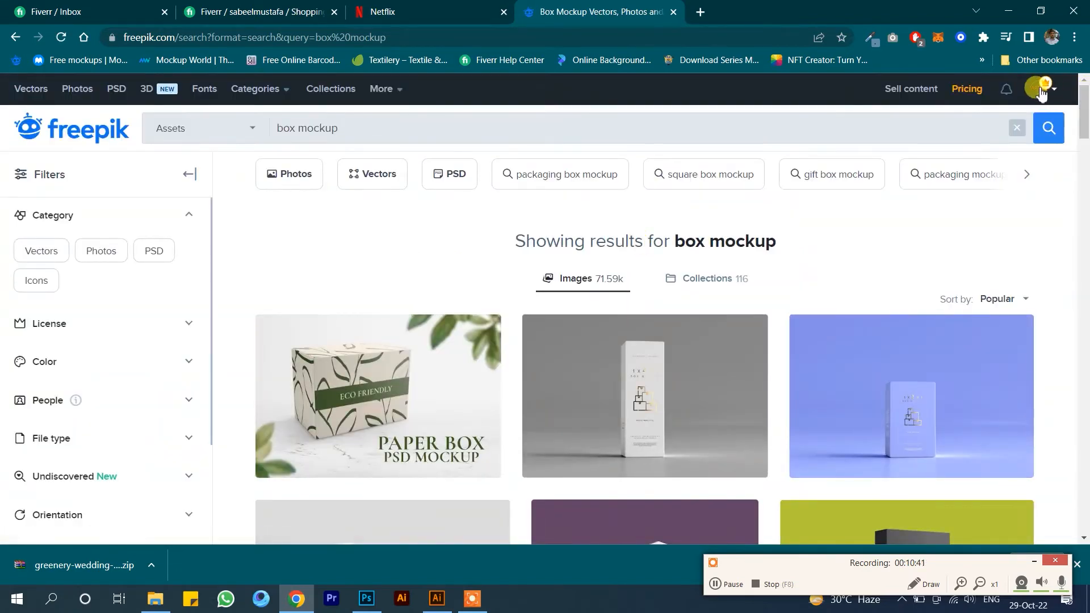
- Browse the box mockup results for a tall packaging box and preview the Long rectangle box packaging mockup
scroll(642, 297, down, 5)
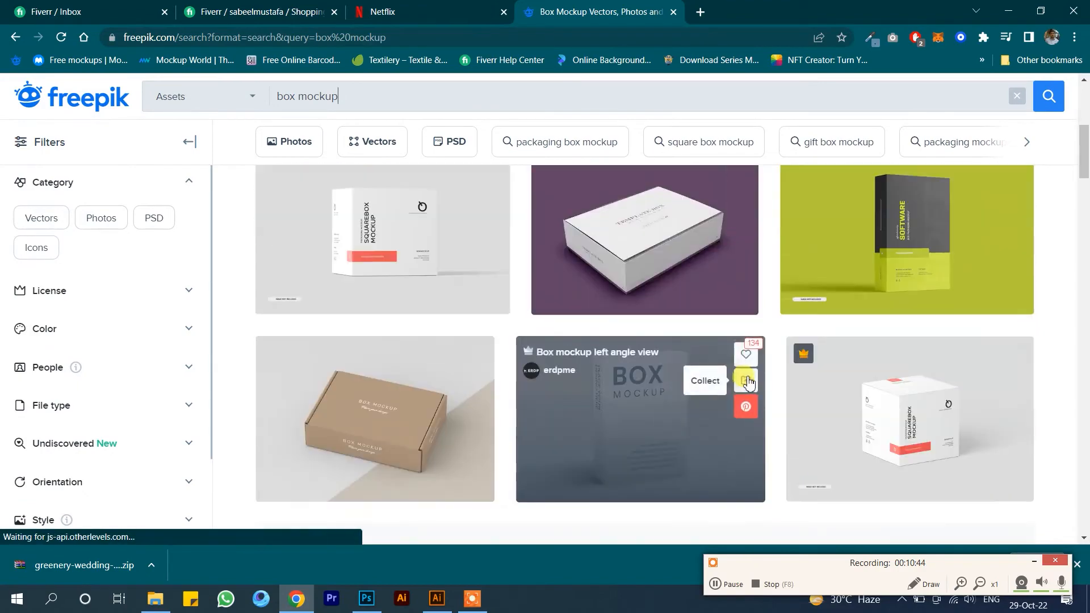
scroll(747, 383, up, 5)
scroll(802, 385, down, 3)
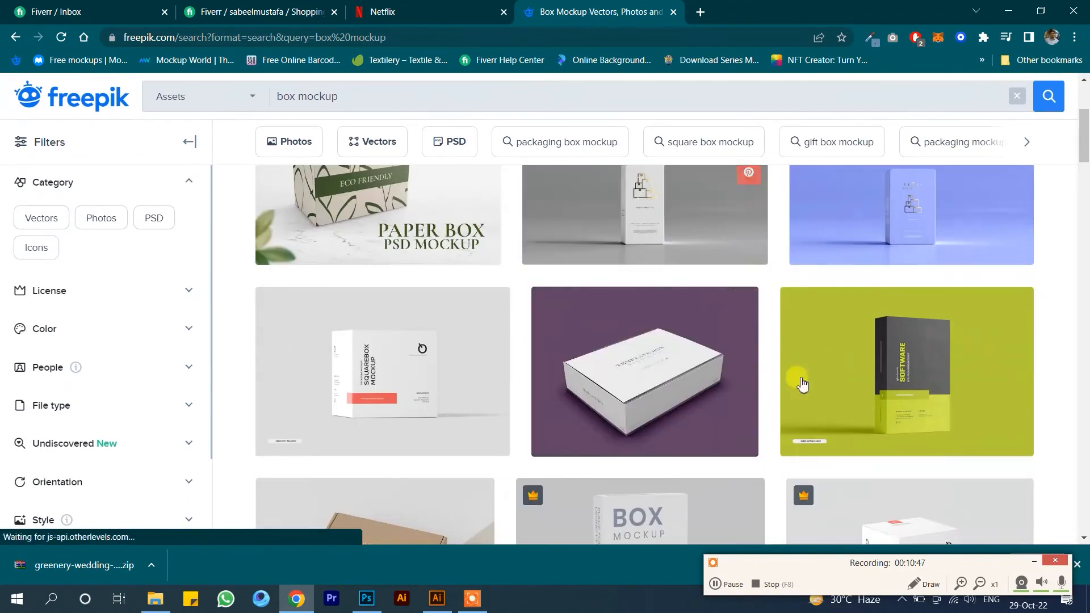
scroll(637, 324, up, 1)
scroll(827, 360, down, 6)
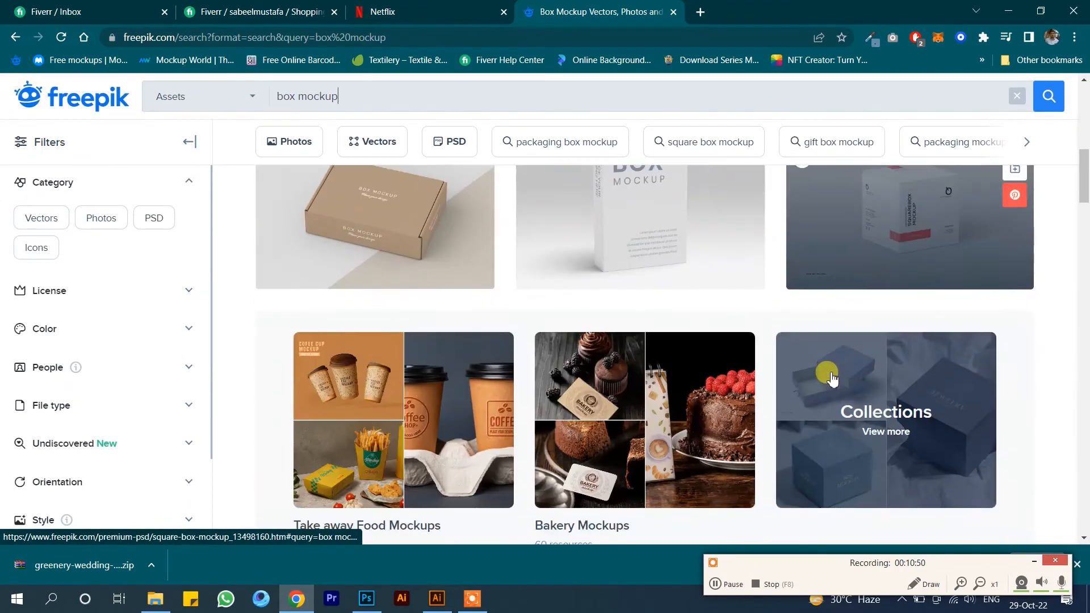
scroll(831, 377, down, 9)
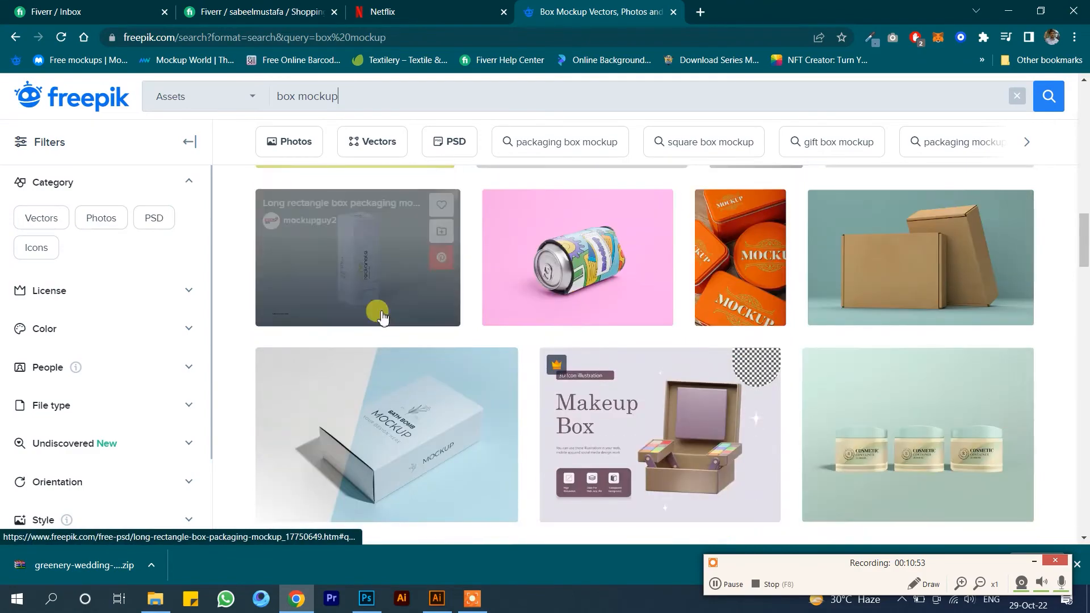
scroll(760, 358, down, 5)
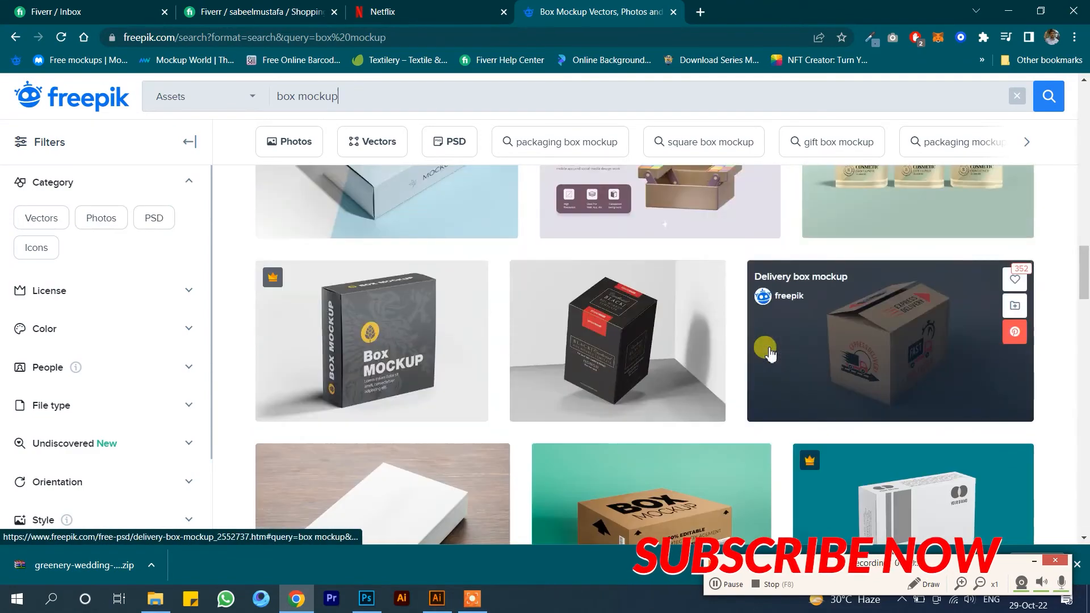
scroll(770, 354, down, 12)
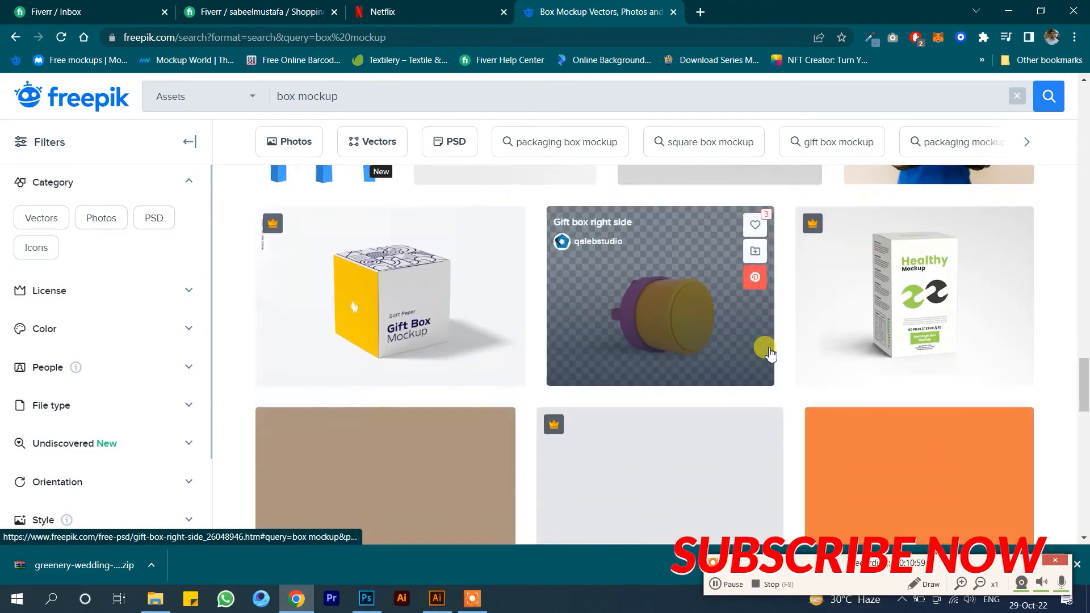
scroll(772, 356, up, 15)
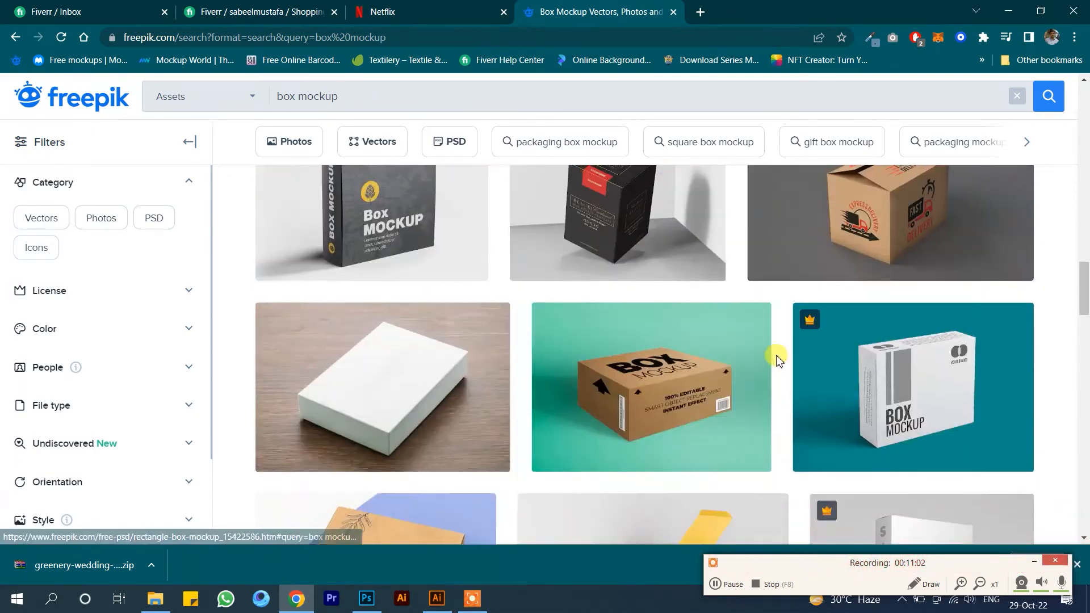
scroll(738, 363, up, 5)
click(360, 344)
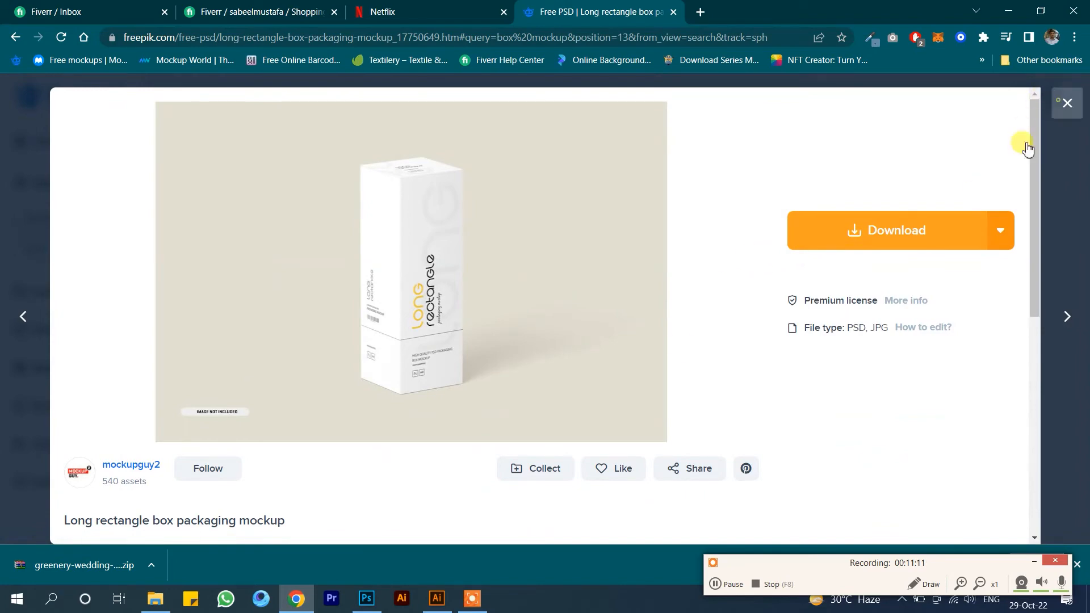
key(Escape)
- Open the Isolated box mockup near the start of the results and download it
scroll(689, 358, up, 10)
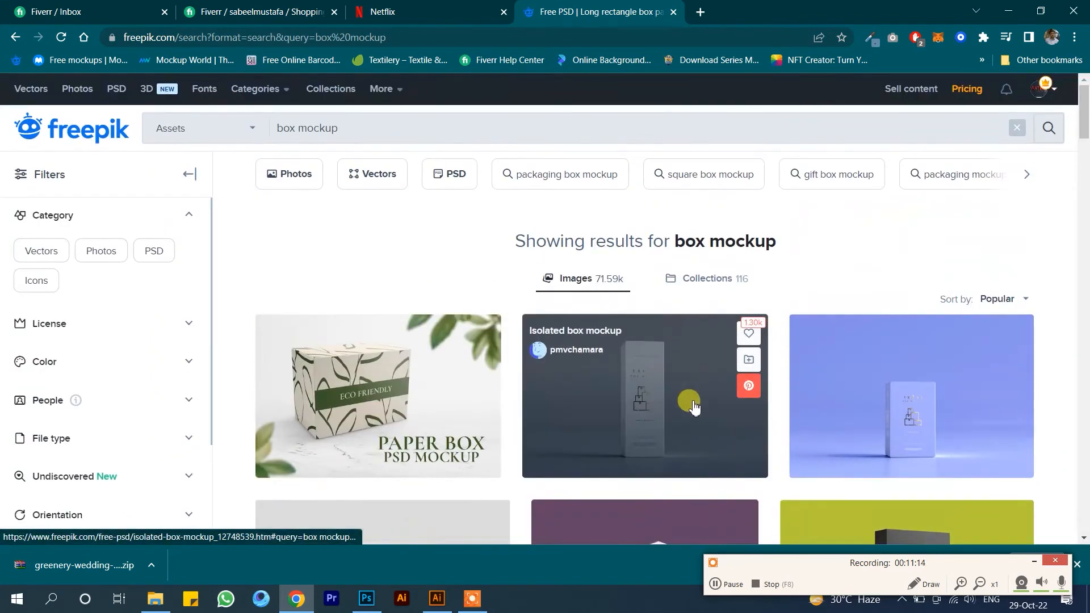
click(694, 406)
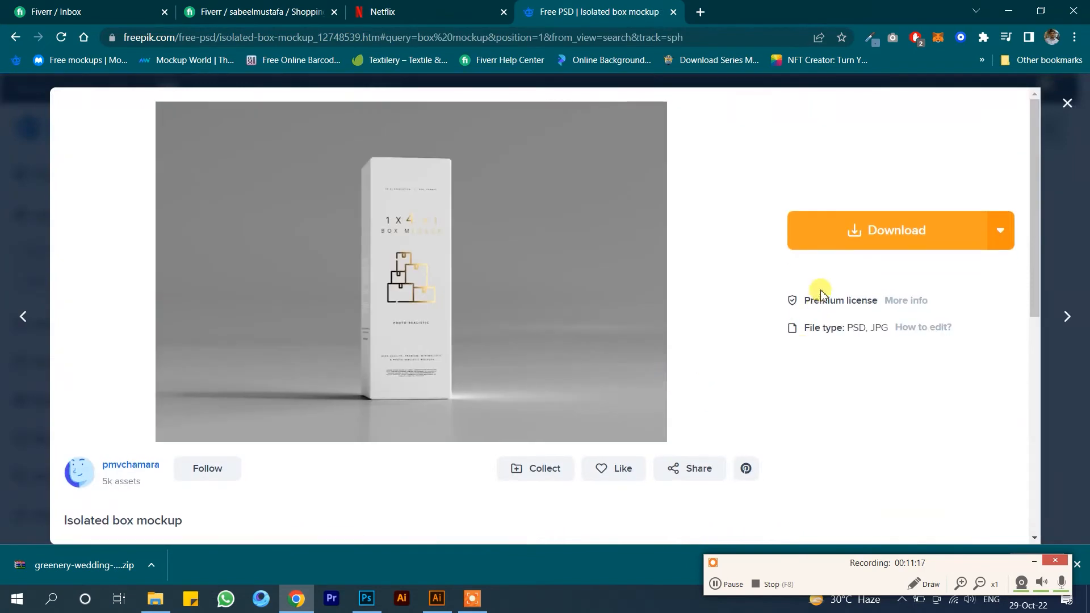
click(817, 243)
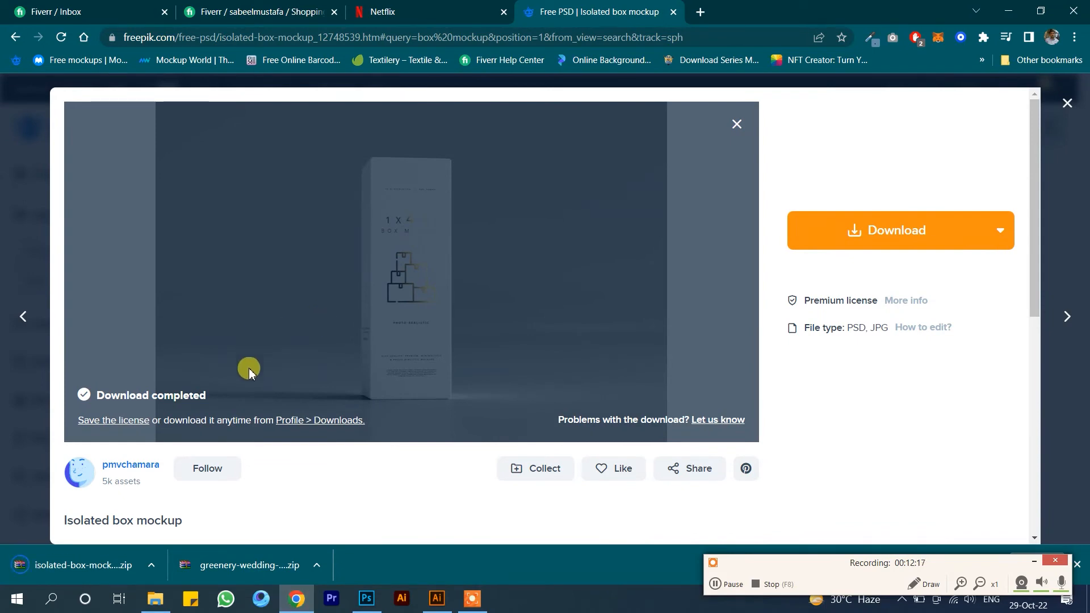
- Extract isolated-box-mockup.zip in the Downloads folder and open box-08.psd from the extracted folder in Photoshop
click(181, 517)
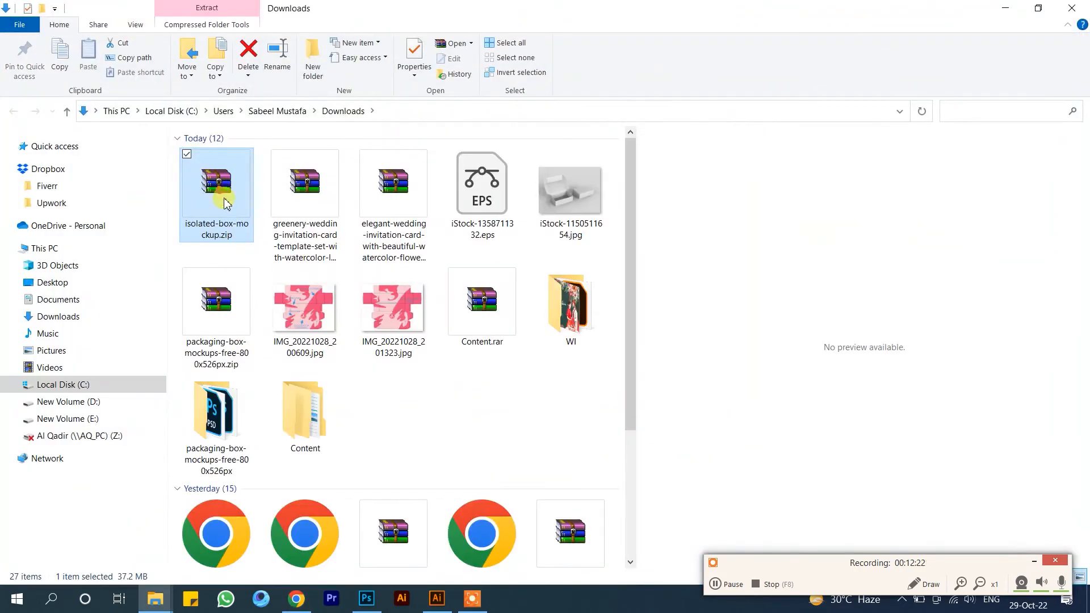
right_click(224, 202)
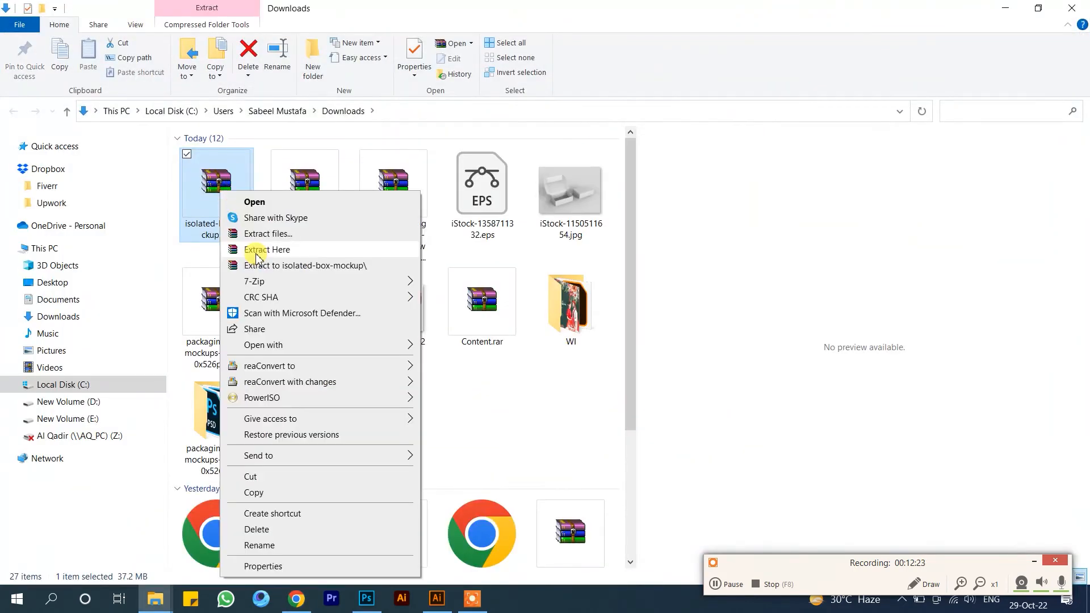
click(266, 248)
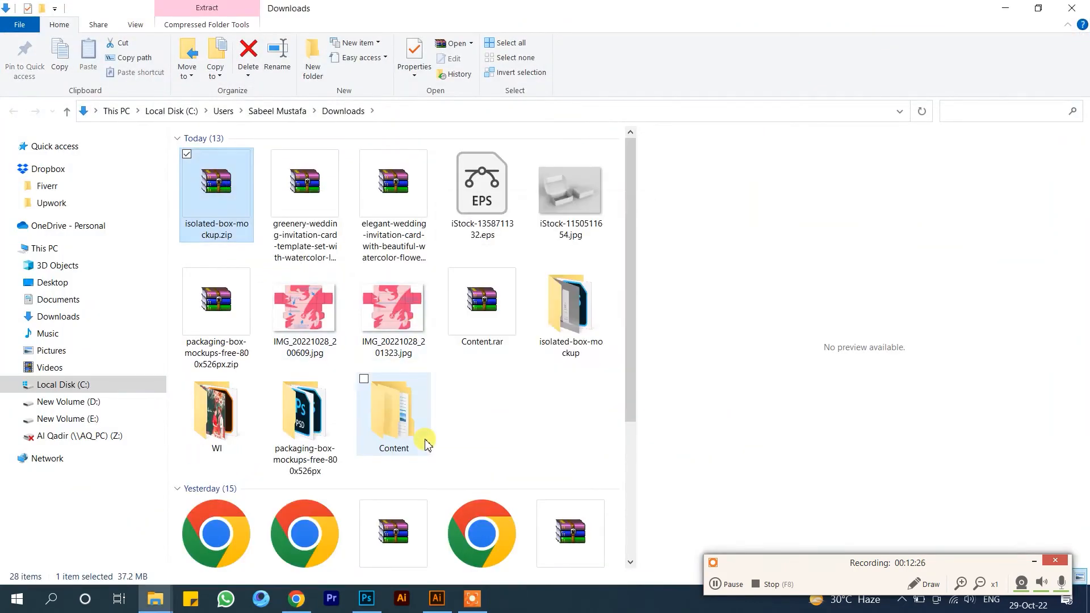
double_click(571, 310)
double_click(303, 190)
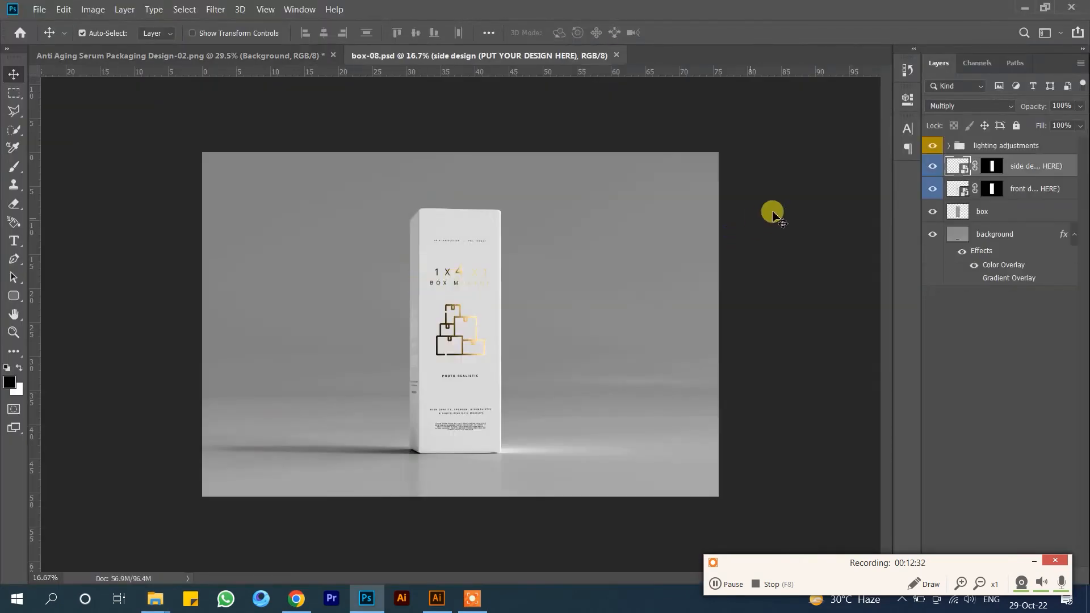
- Widen the Layers panel to show full layer names and open the side design smart object, leaving missing fonts unresolved
key(ctrl+0)
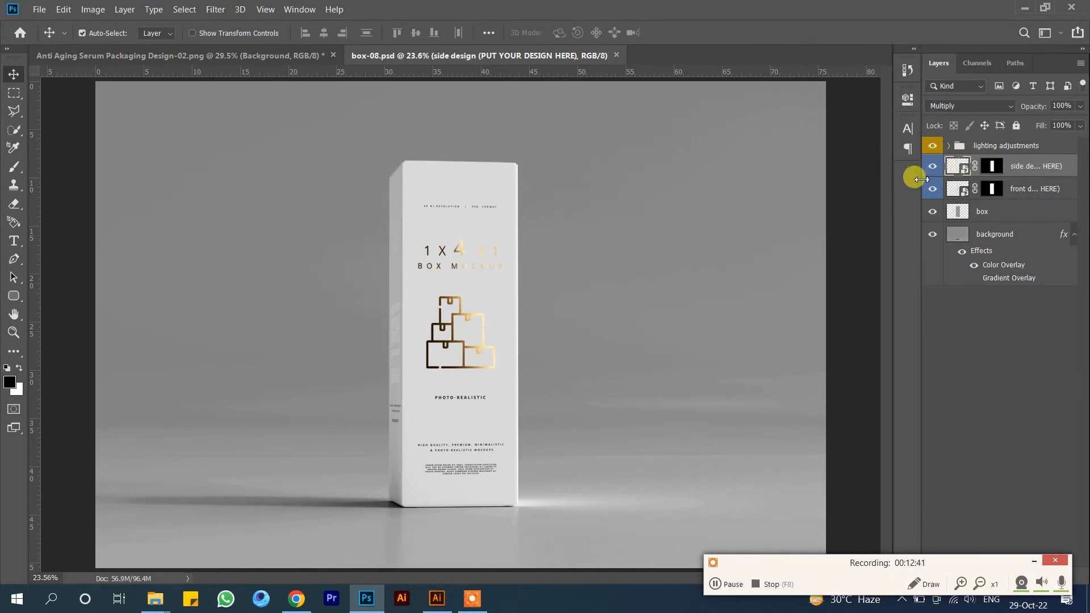
drag(916, 179, 847, 180)
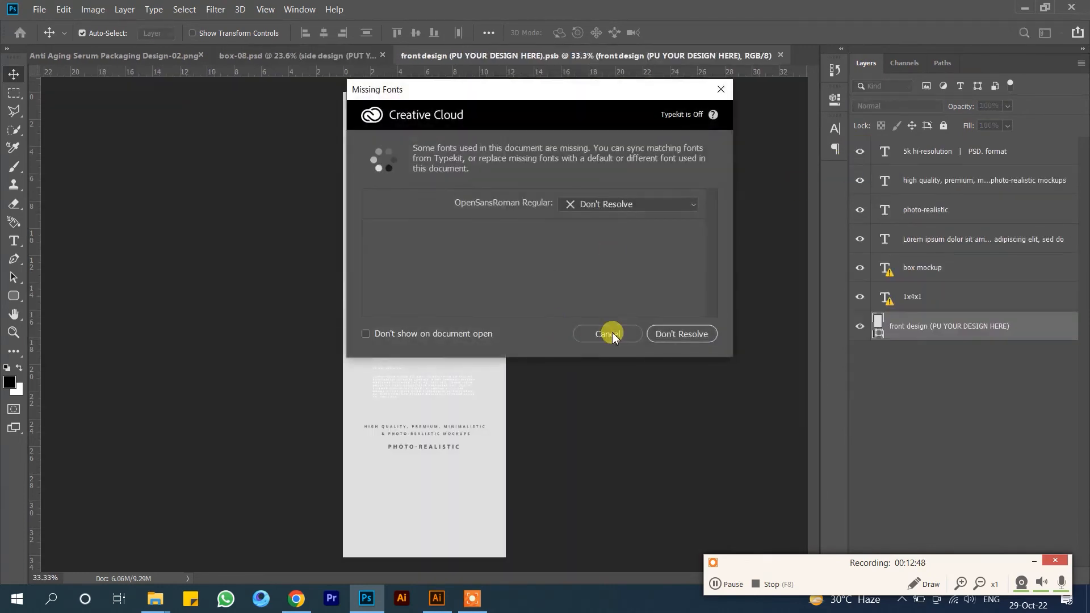
click(612, 334)
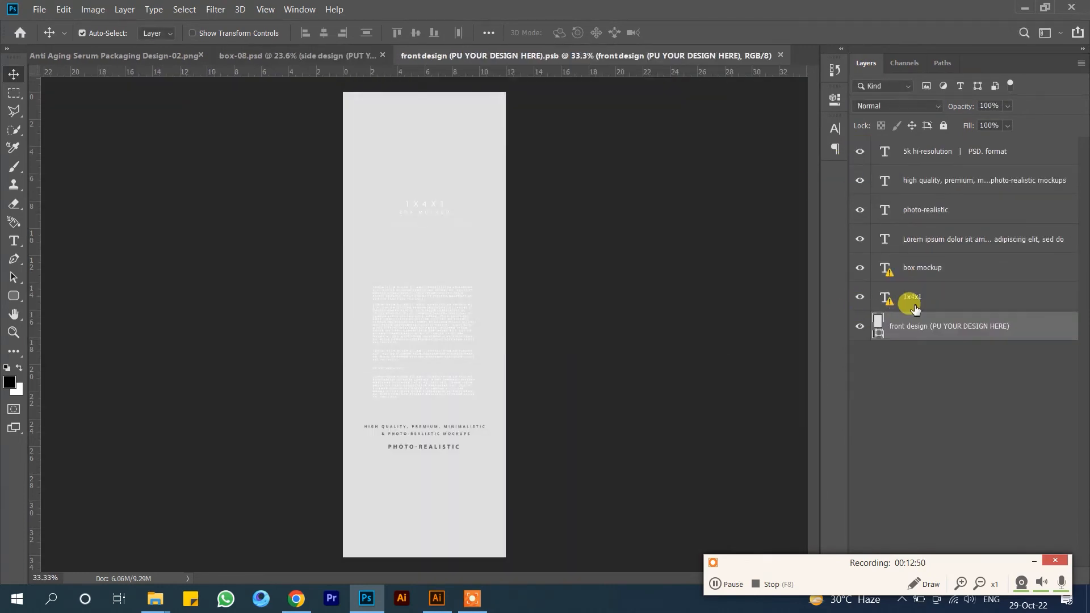
- Delete all six text layers from the side design smart object and hide its placeholder shape layer
click(915, 308)
shift+click(936, 152)
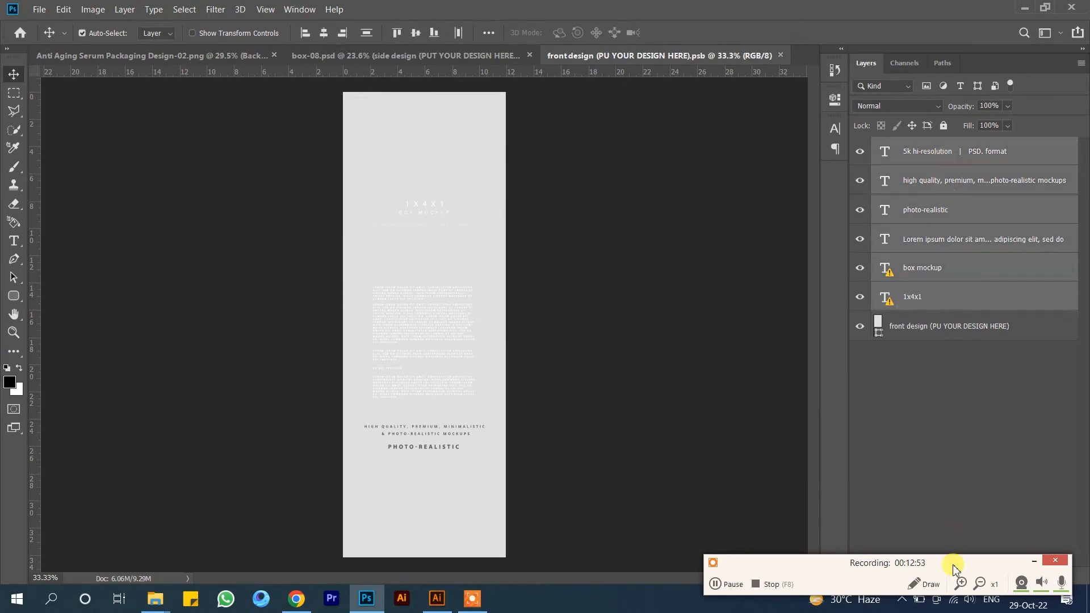
drag(954, 568, 956, 444)
click(1034, 437)
click(1066, 576)
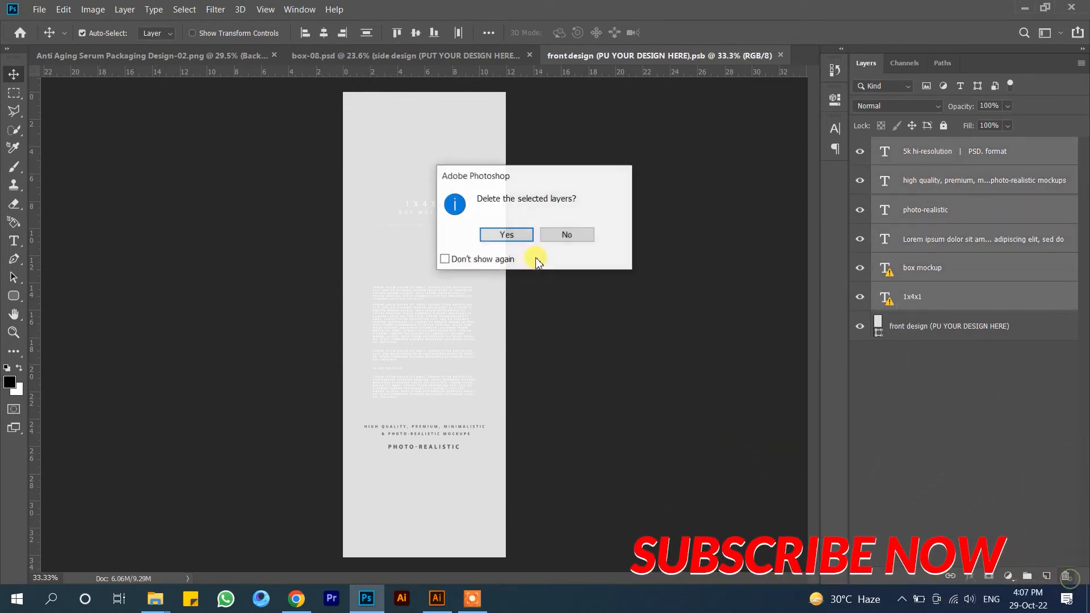
click(526, 237)
click(860, 151)
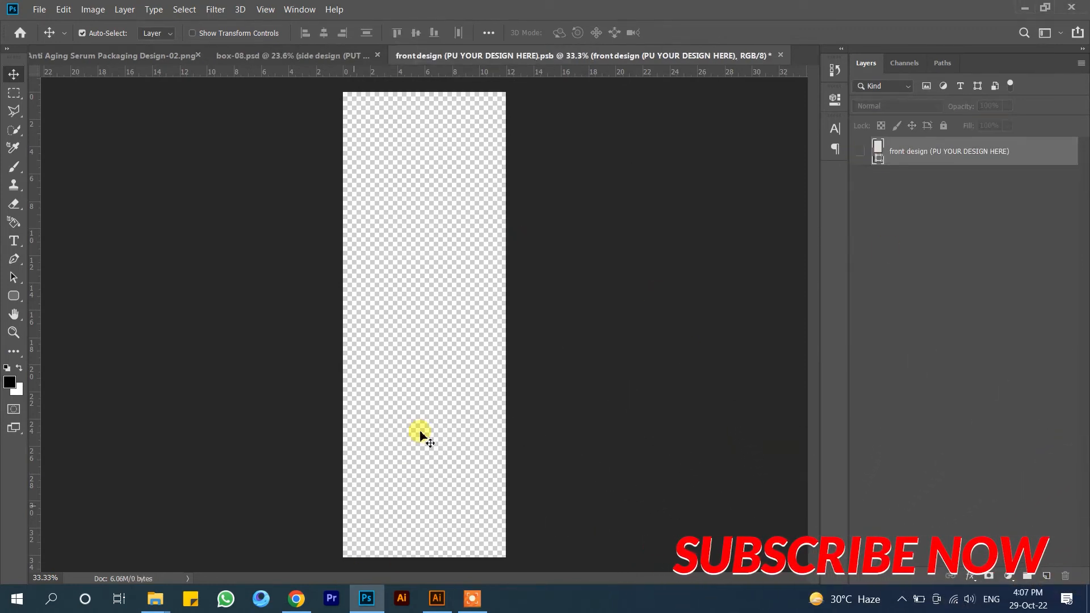
- Place ssasa-02.jpg from the Packaging Design folder, stretch it to fill the side design canvas, and save and close the smart object
click(155, 599)
click(368, 170)
drag(432, 170, 500, 558)
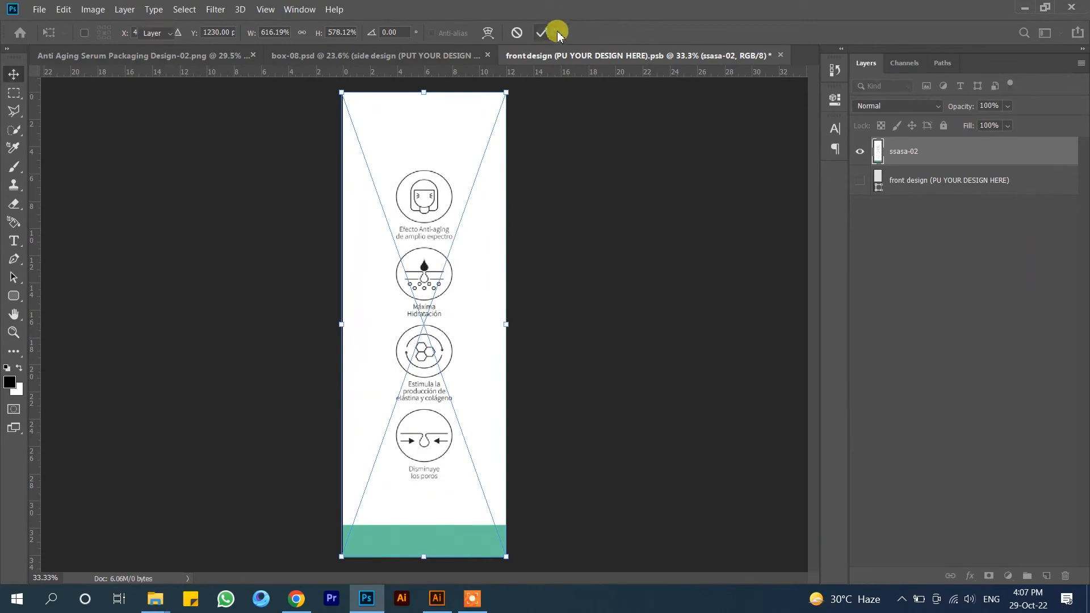
click(543, 33)
click(780, 55)
click(507, 236)
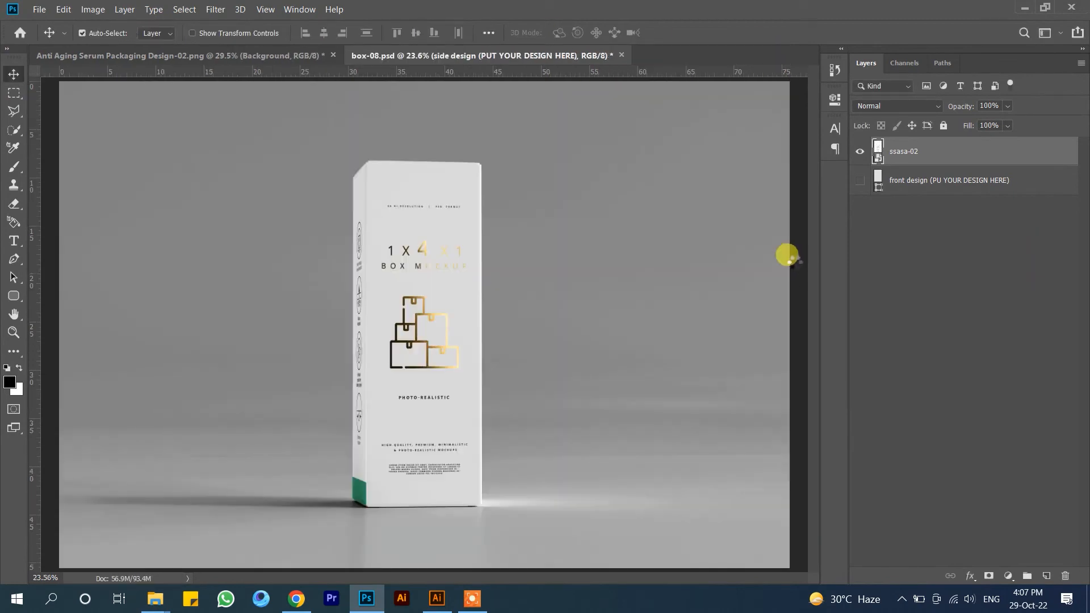
- In the front design smart object, delete the icon and all text layers and hide the placeholder shape layer
double_click(885, 192)
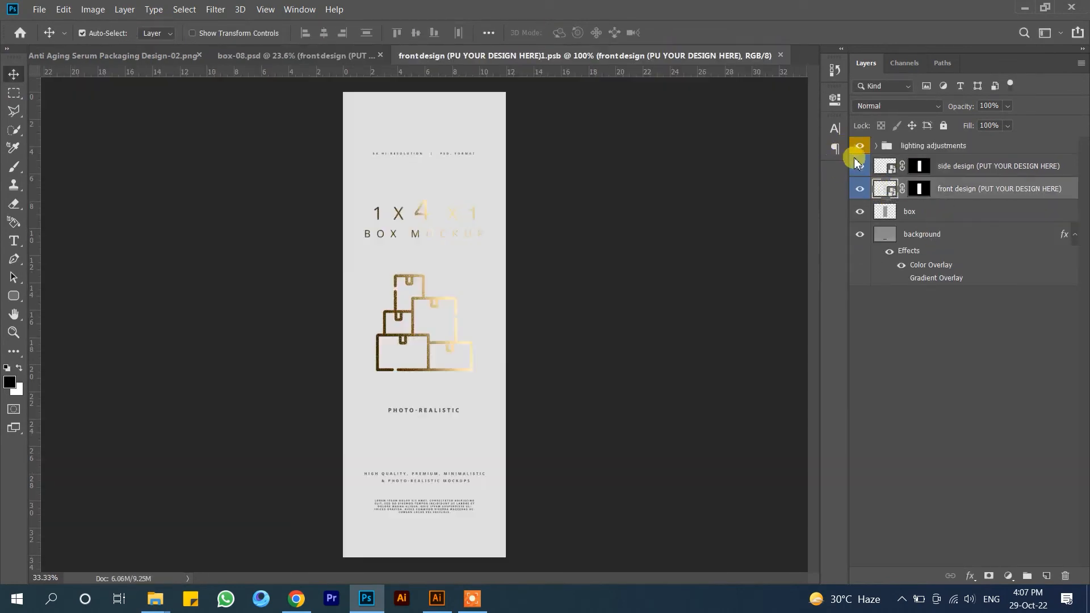
click(607, 335)
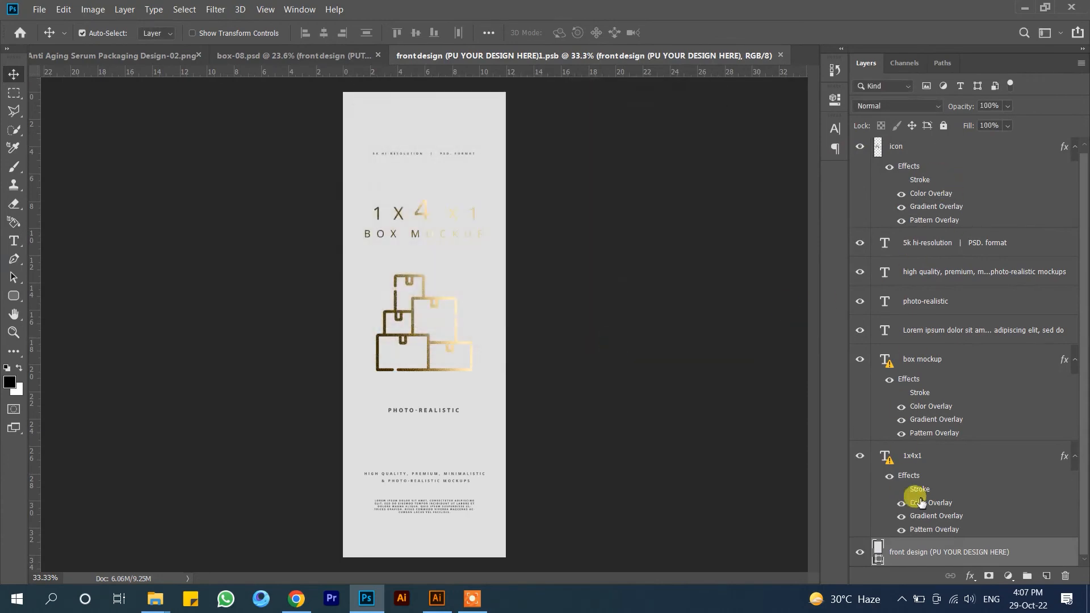
click(914, 455)
shift+click(934, 148)
click(1065, 576)
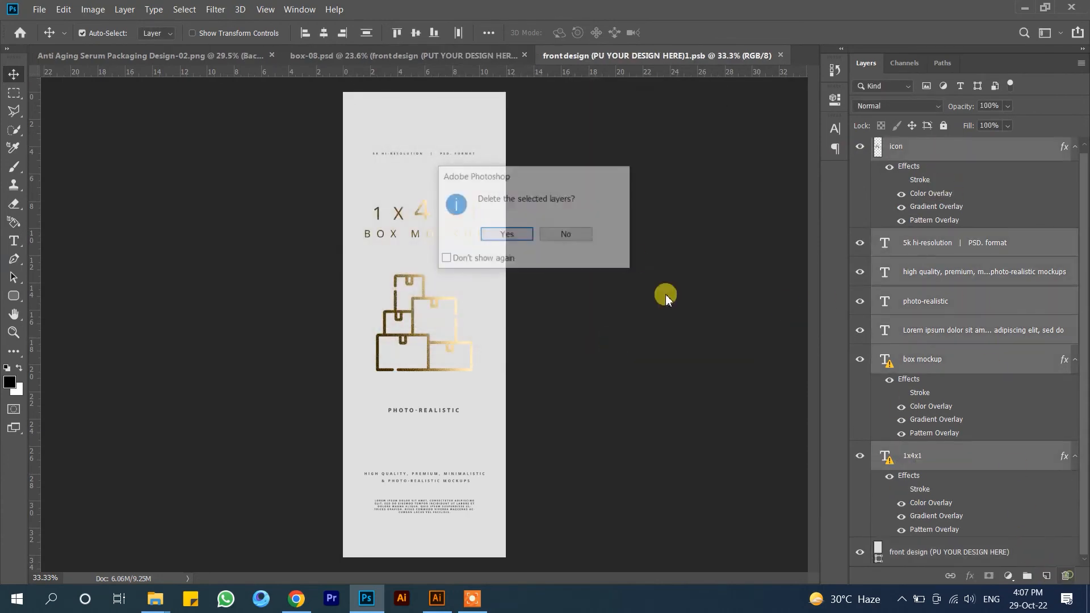
click(507, 234)
click(860, 151)
- Place ssasa-01.jpg, stretch it to fill the front design canvas, and save and close the smart object
key(alt+Tab)
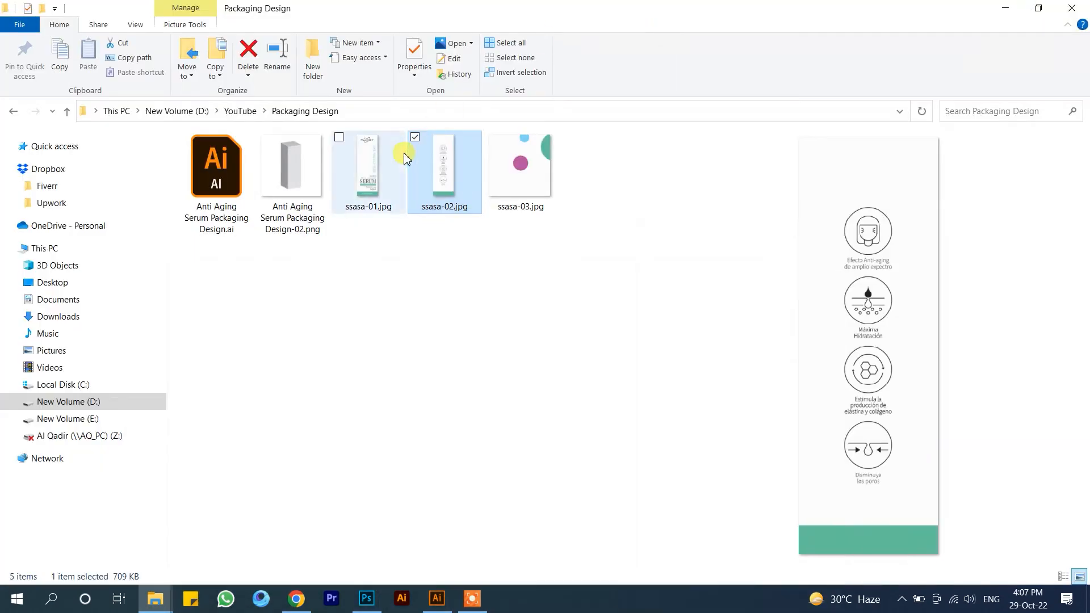
click(364, 176)
drag(364, 176, 433, 419)
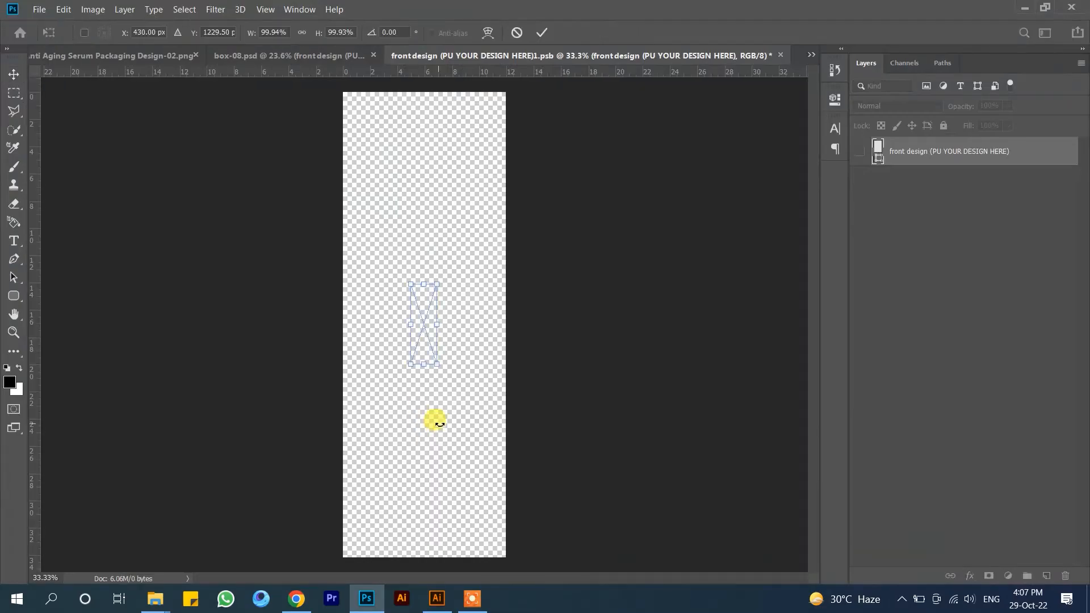
drag(436, 366, 503, 559)
click(542, 33)
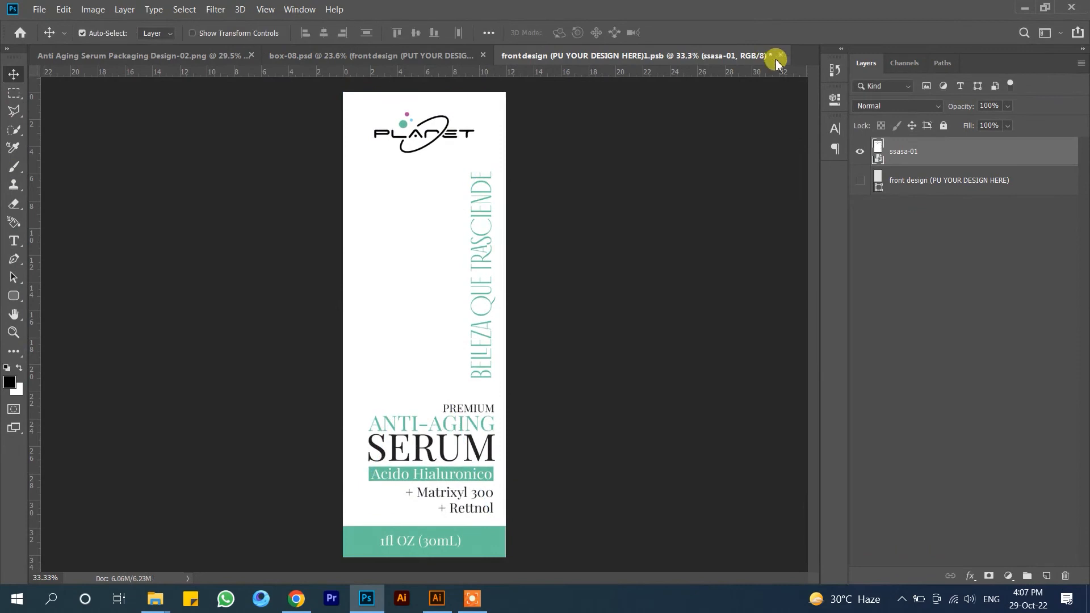
click(781, 56)
click(498, 234)
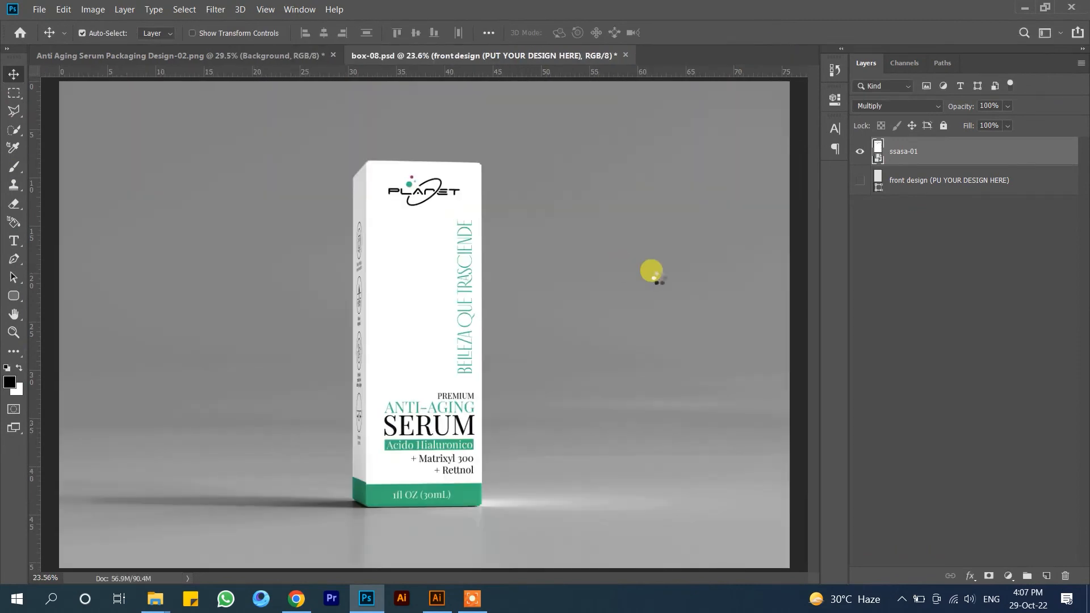
- Compare the mockup with and without the lighting adjustments group and its Exposure 1 and Brightness/Contrast 1 layers
click(883, 288)
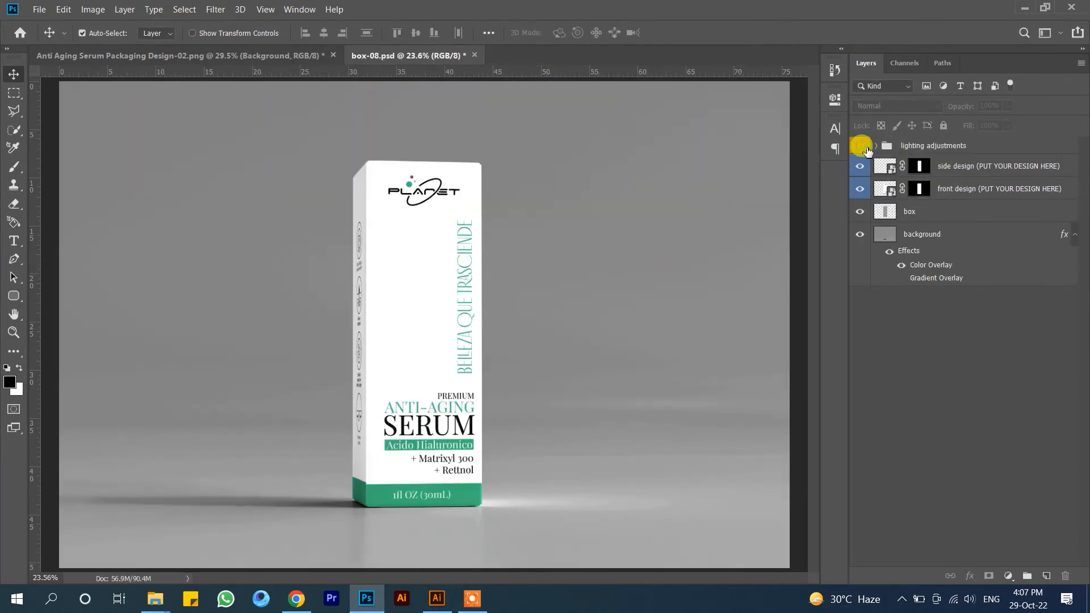
click(860, 146)
click(860, 146)
click(882, 147)
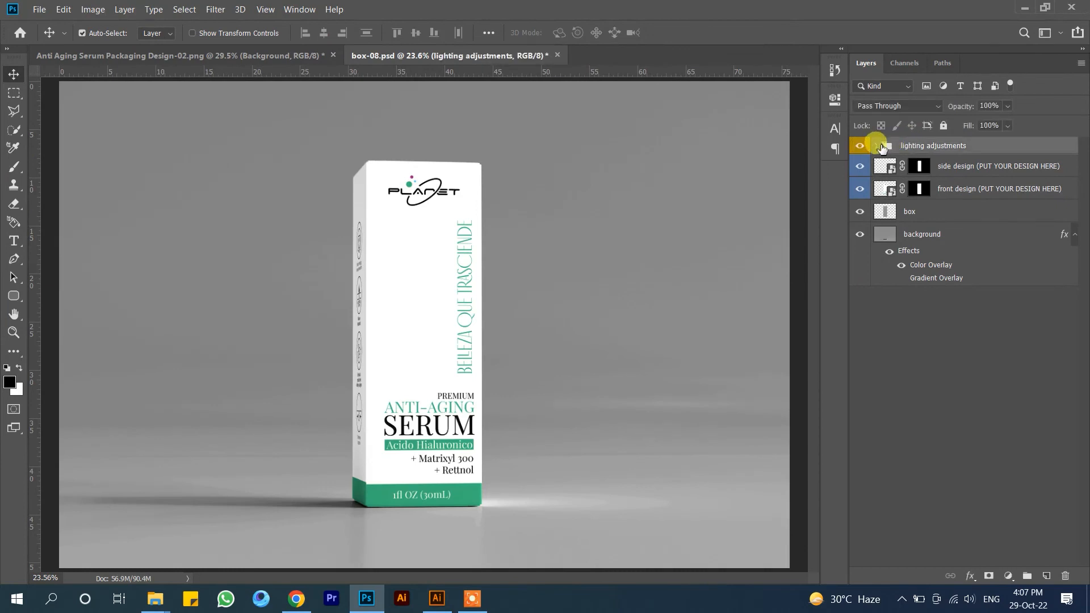
click(875, 146)
click(859, 166)
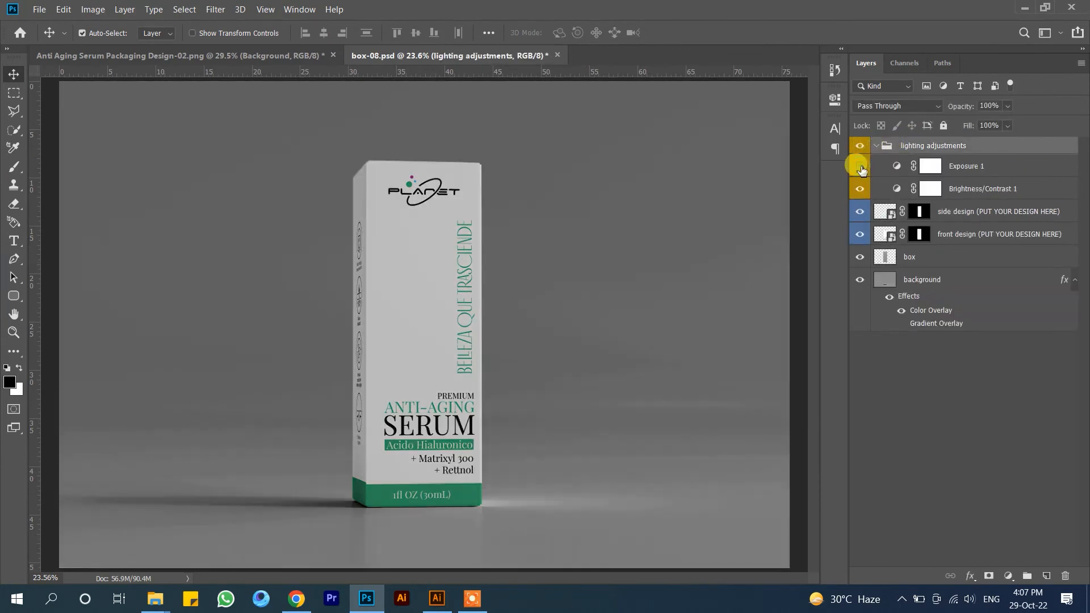
click(859, 165)
click(860, 189)
click(861, 189)
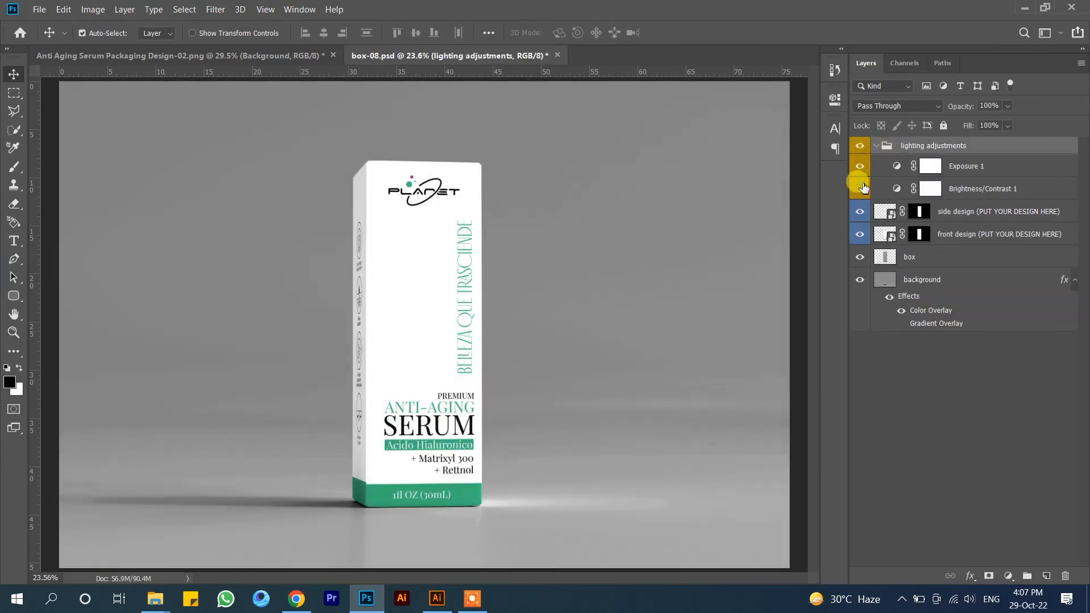
click(861, 188)
click(861, 189)
click(875, 146)
click(880, 359)
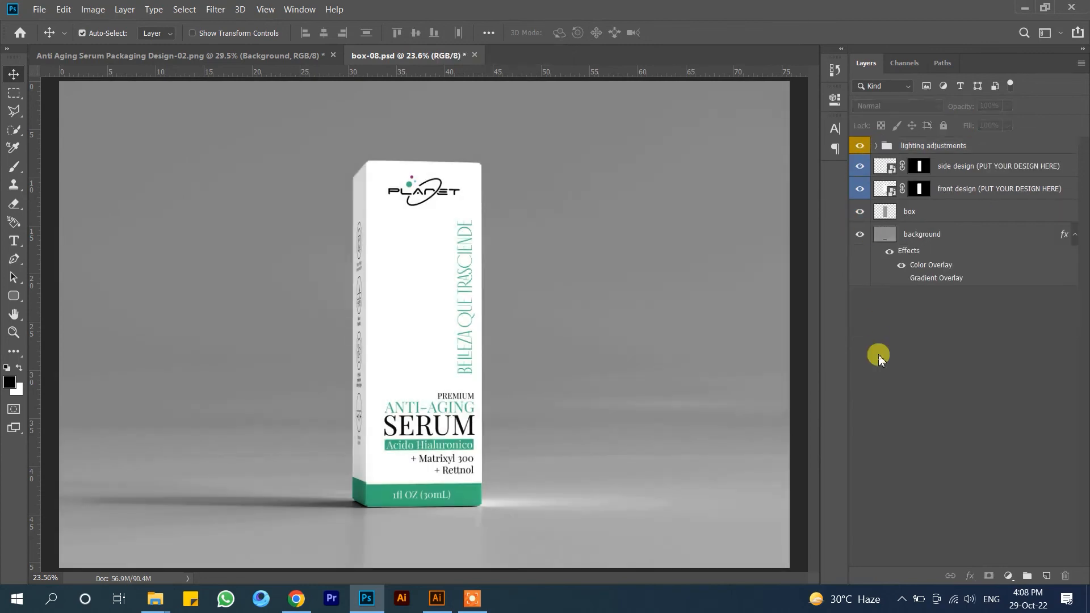
- Compare the finished stock mockup with the purple-background box in the Anti Aging Serum Packaging Design-02.png document
key(ctrl+minus)
click(217, 56)
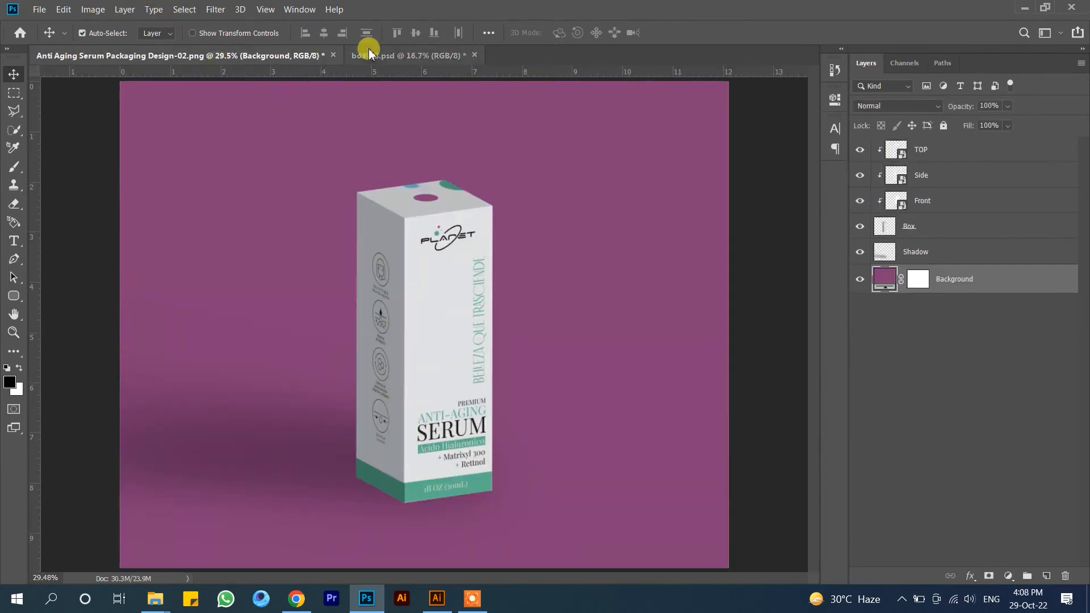
click(390, 56)
key(ctrl+plus)
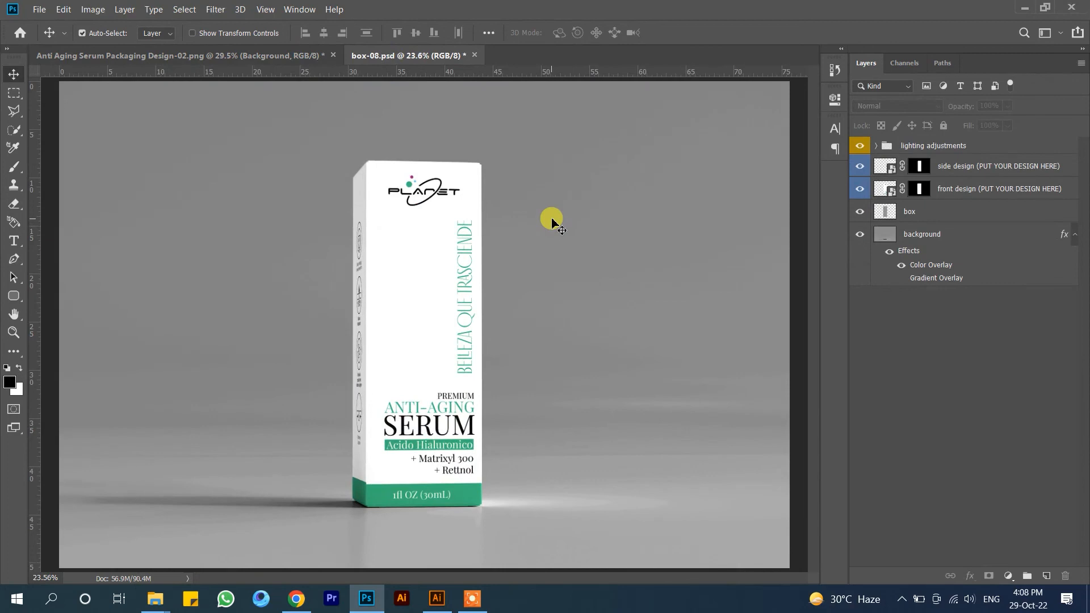